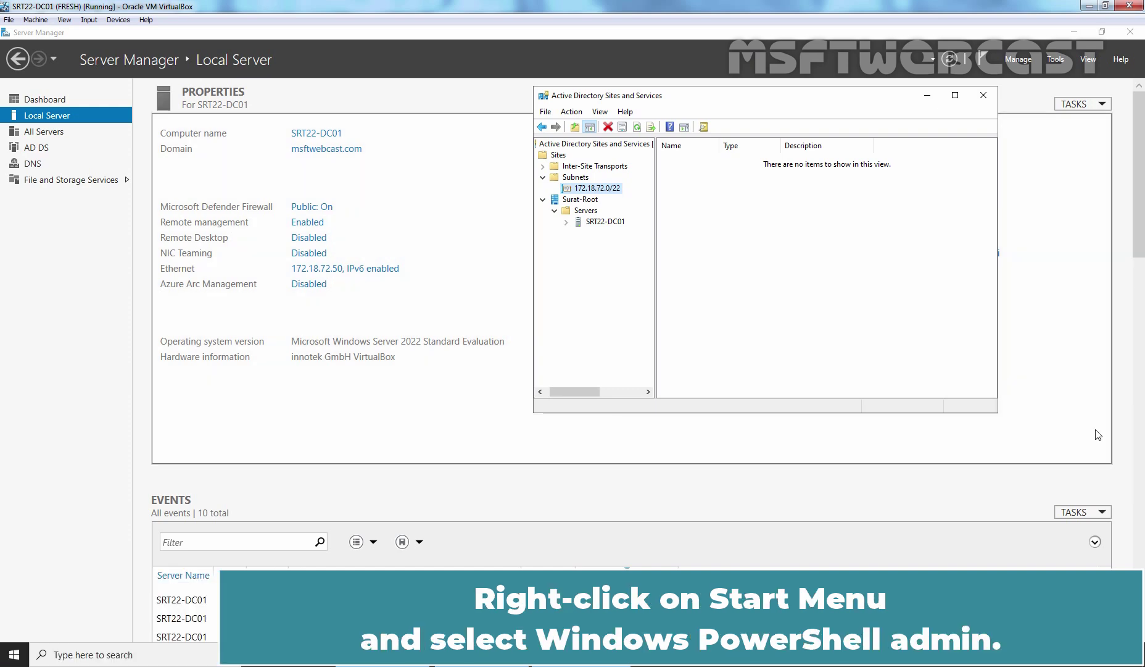
Run ipconfig /all in an administrator PowerShell to list the server's full IP configuration.
right_click(15, 654)
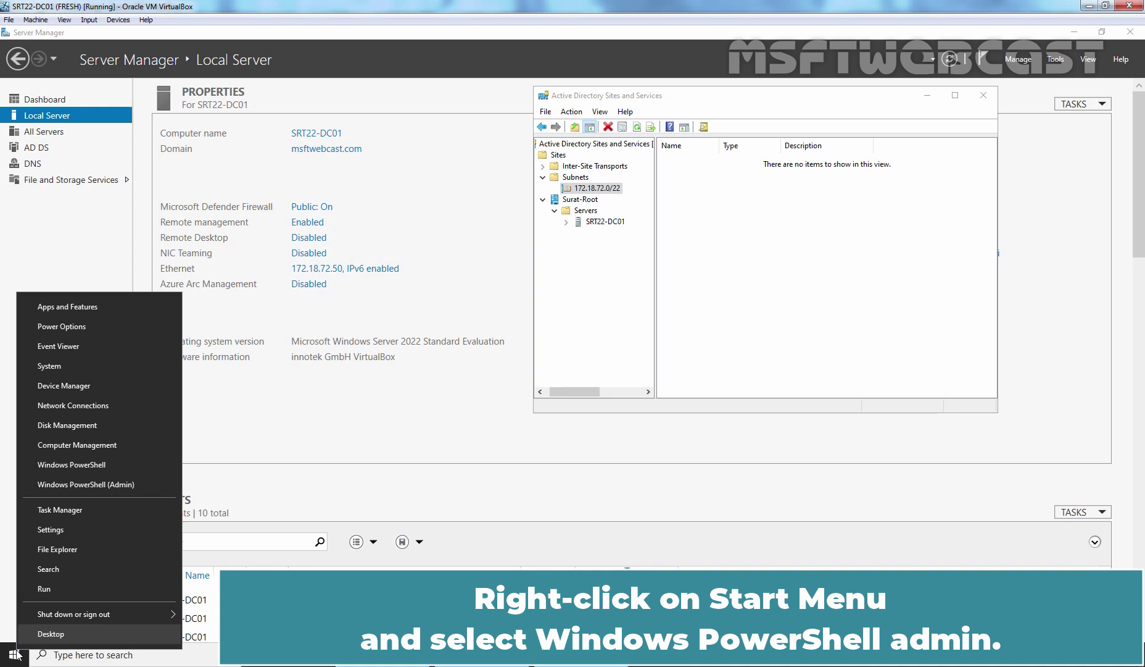
click(119, 483)
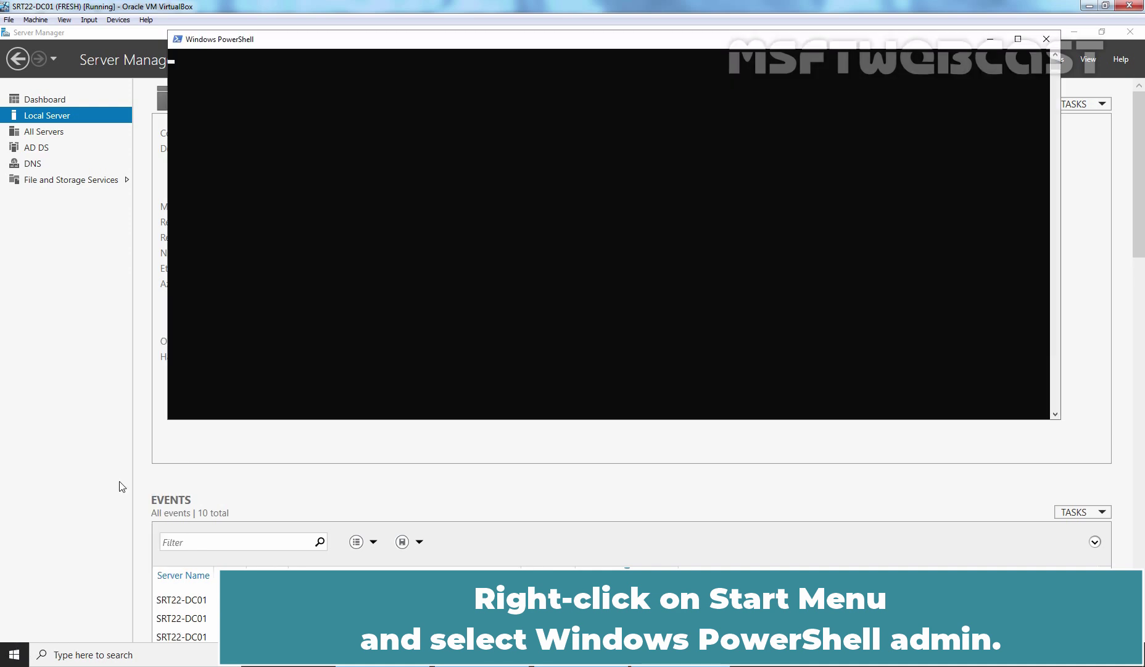
text(ipconfig)
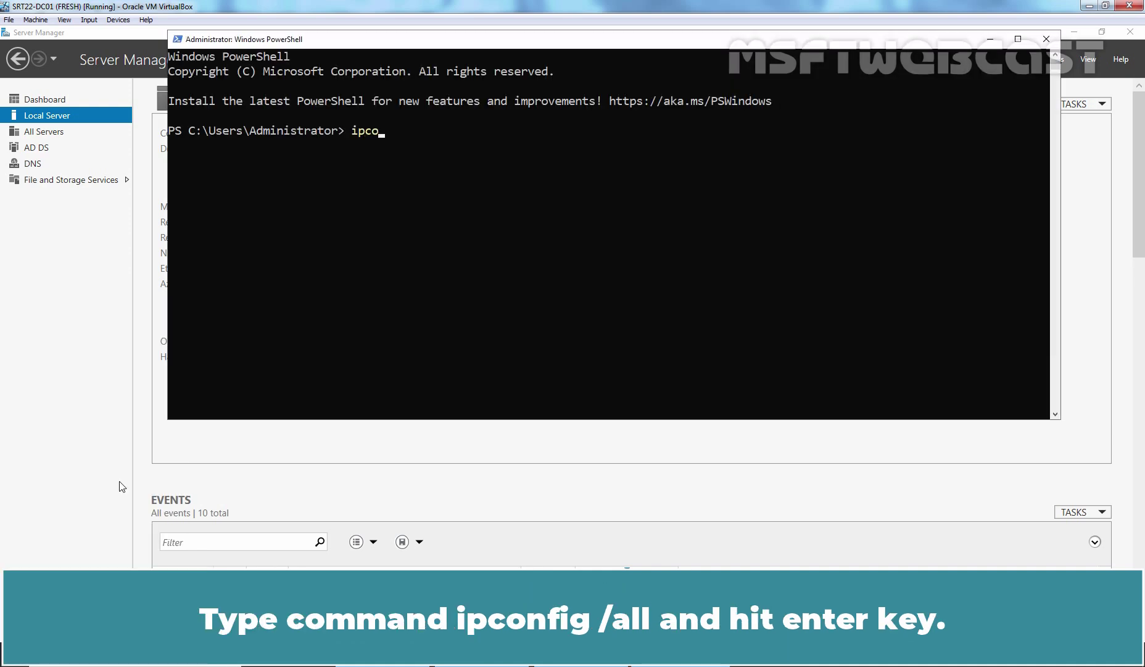
text( /all)
key(Return)
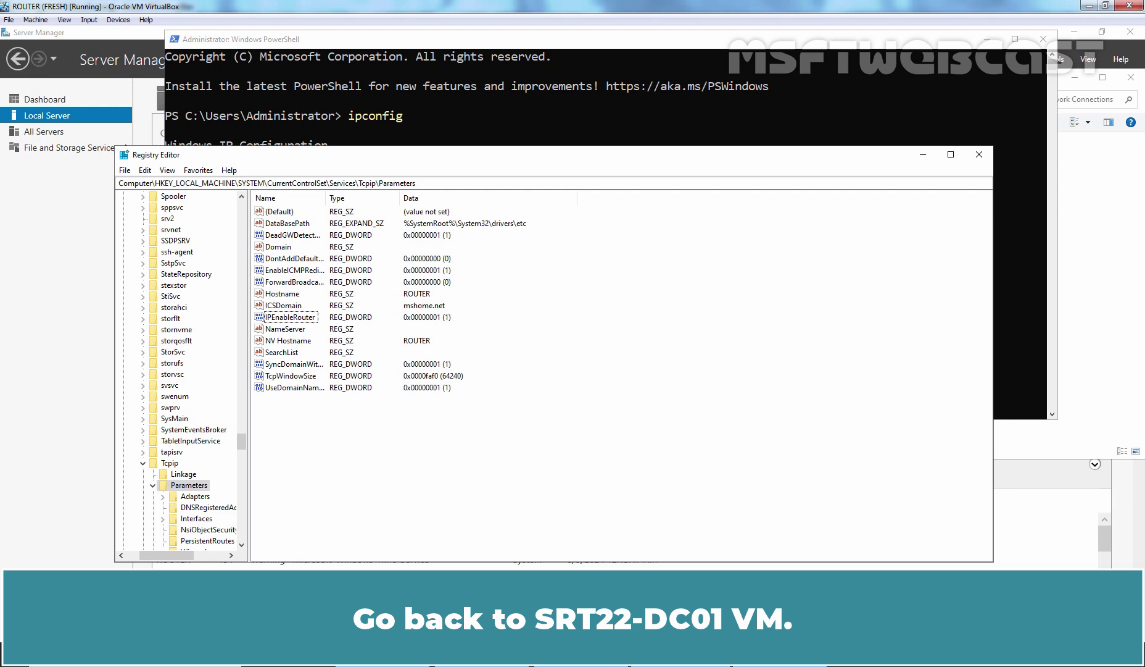
Switch back to the SRT22-DC01 virtual machine showing its PowerShell ipconfig output.
key(alt+Tab)
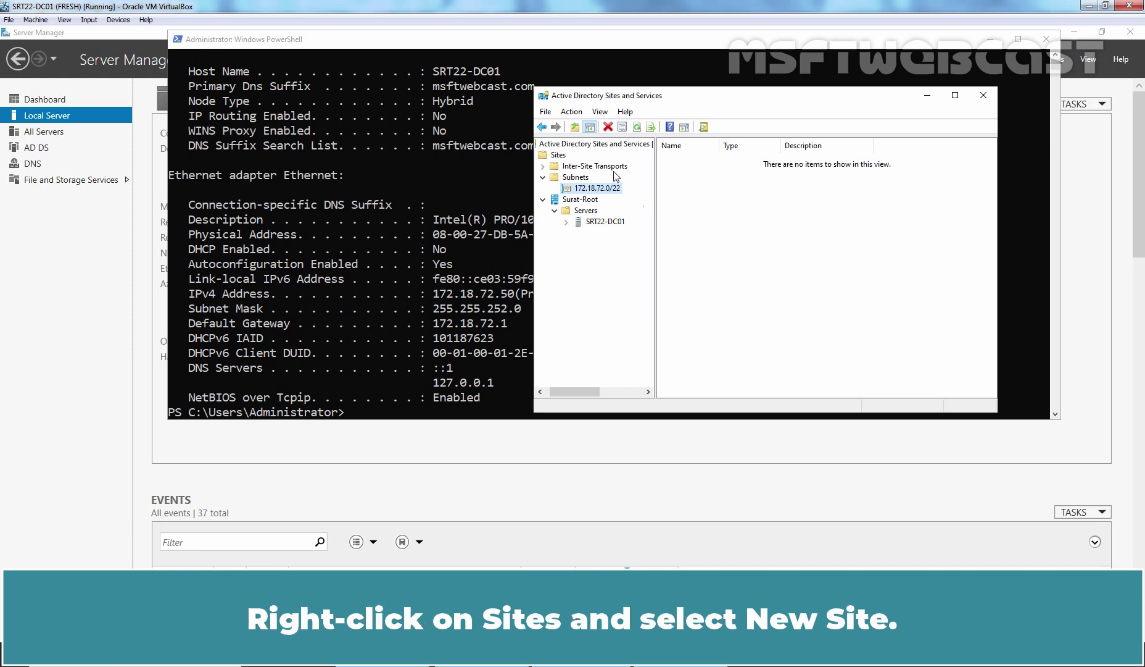
Create site Mumbai-Tree on DEFAULTIPSITELINK and acknowledge the confirmation notice.
right_click(558, 155)
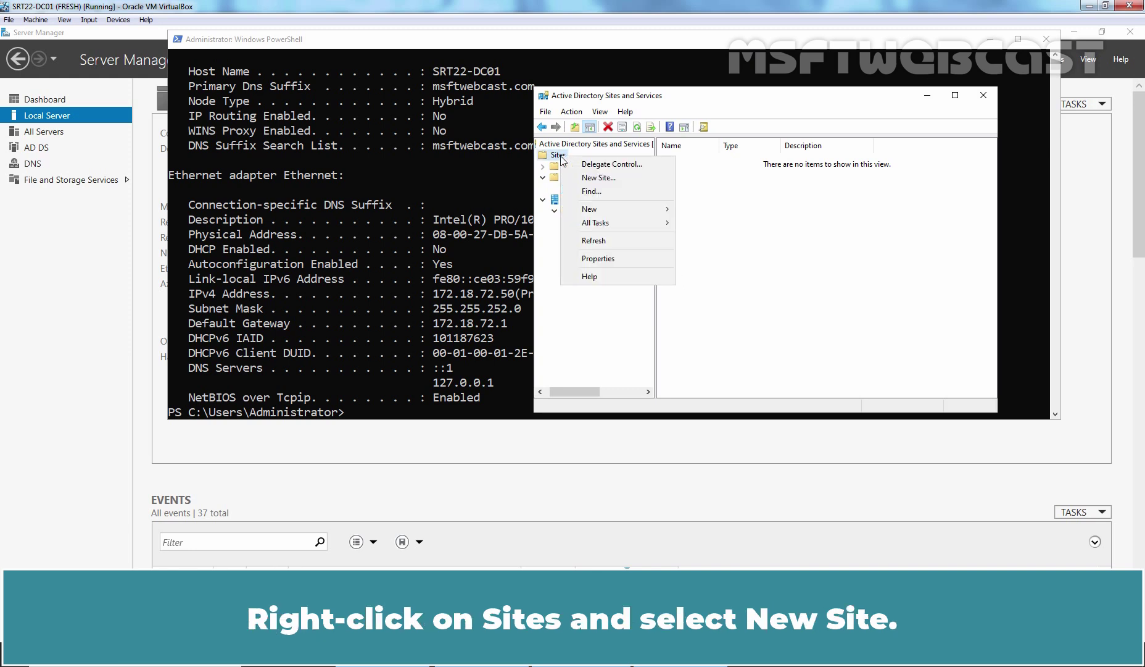
click(598, 178)
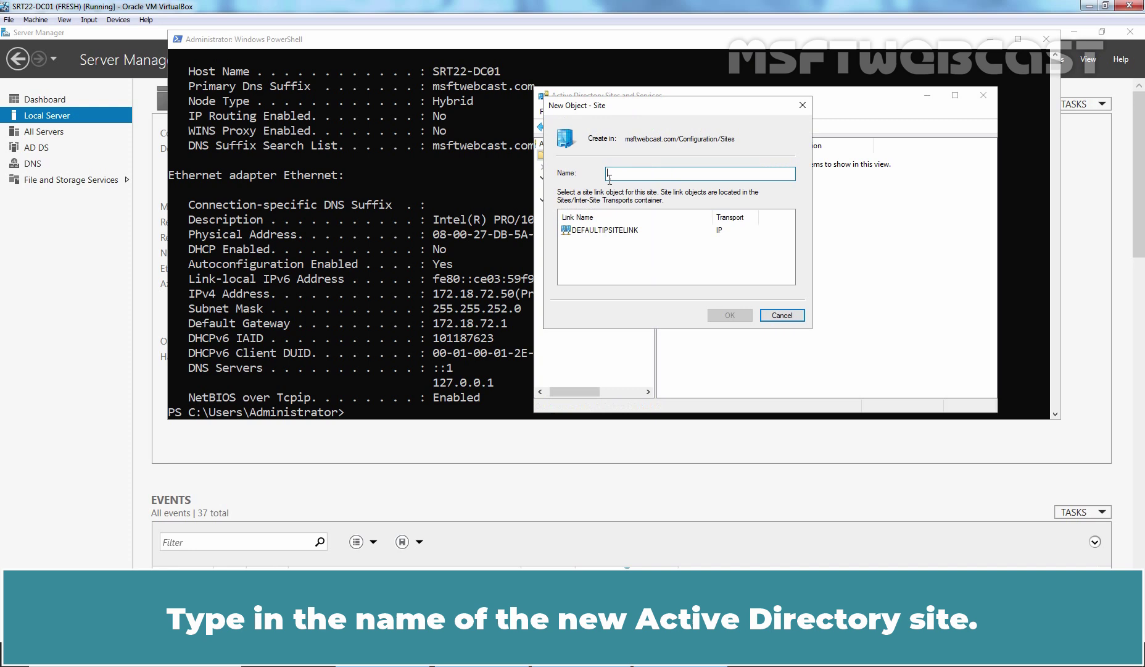
text(Mumbai-Tree)
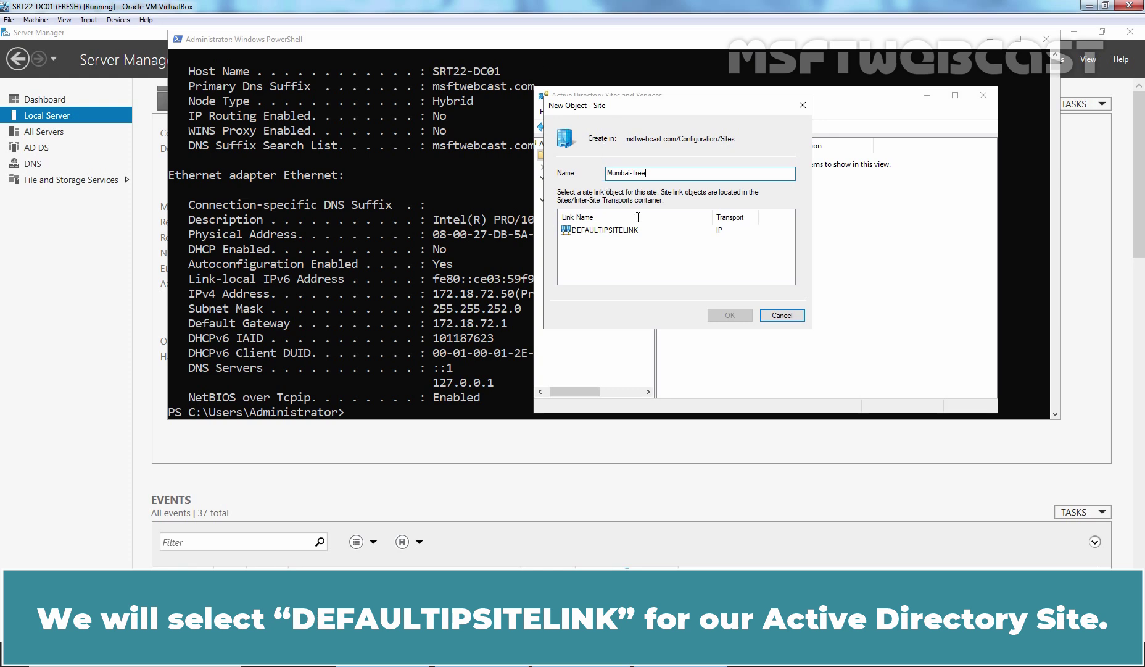
click(609, 230)
click(730, 316)
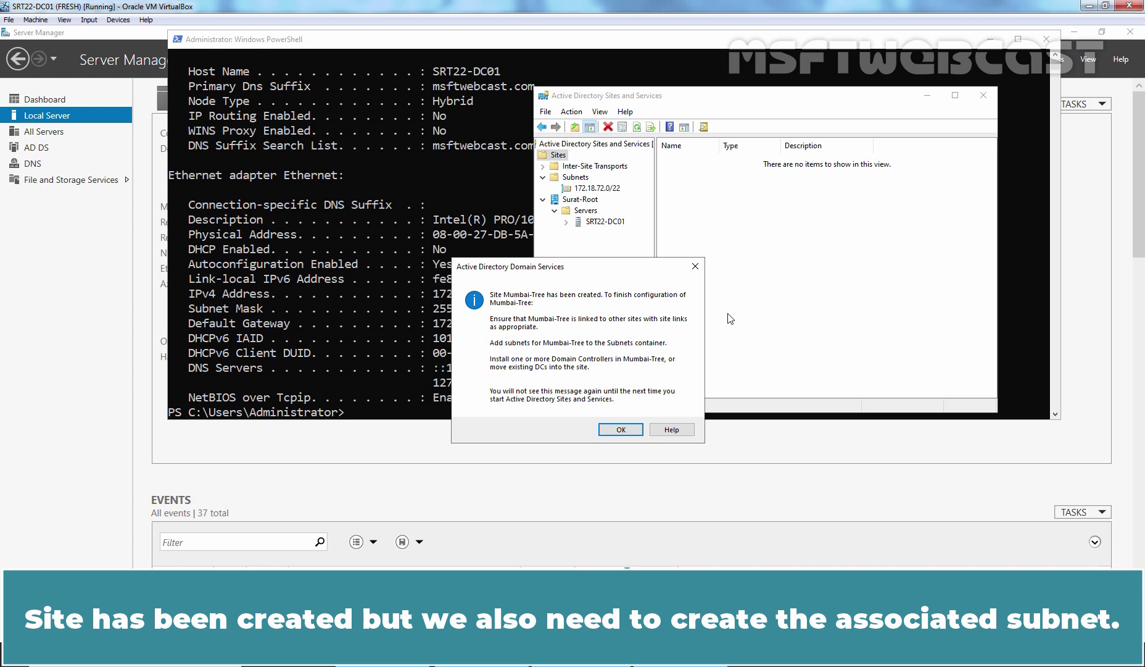
click(623, 430)
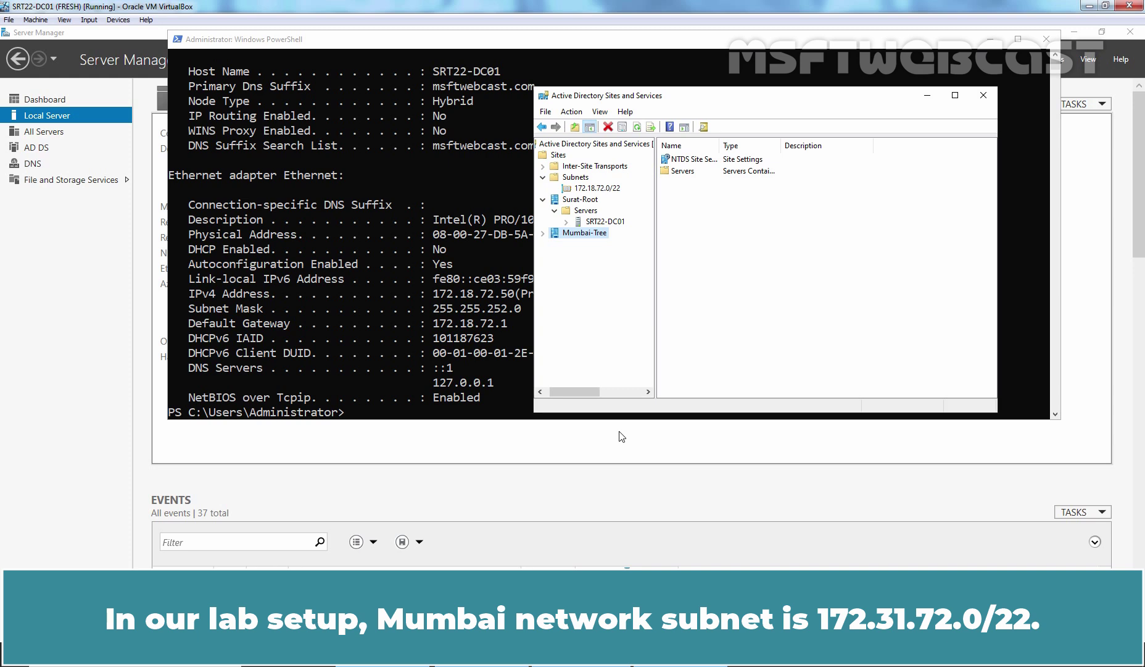
Add subnet 172.31.72.0/22 and assign it to the Mumbai-Tree site.
click(577, 178)
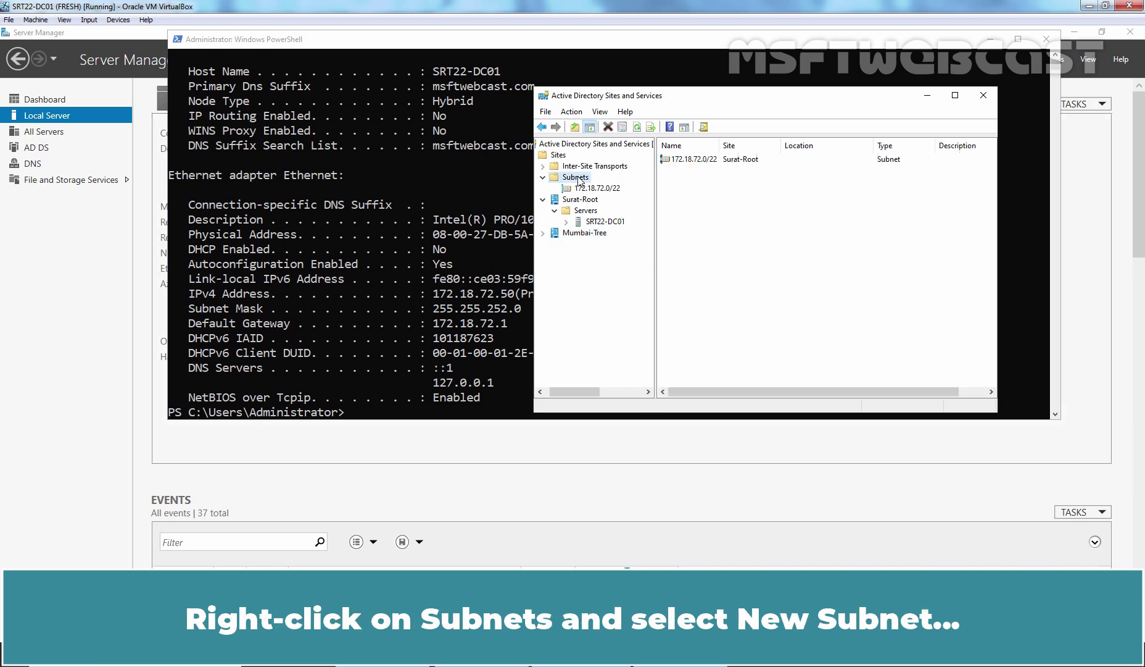
right_click(578, 178)
click(618, 198)
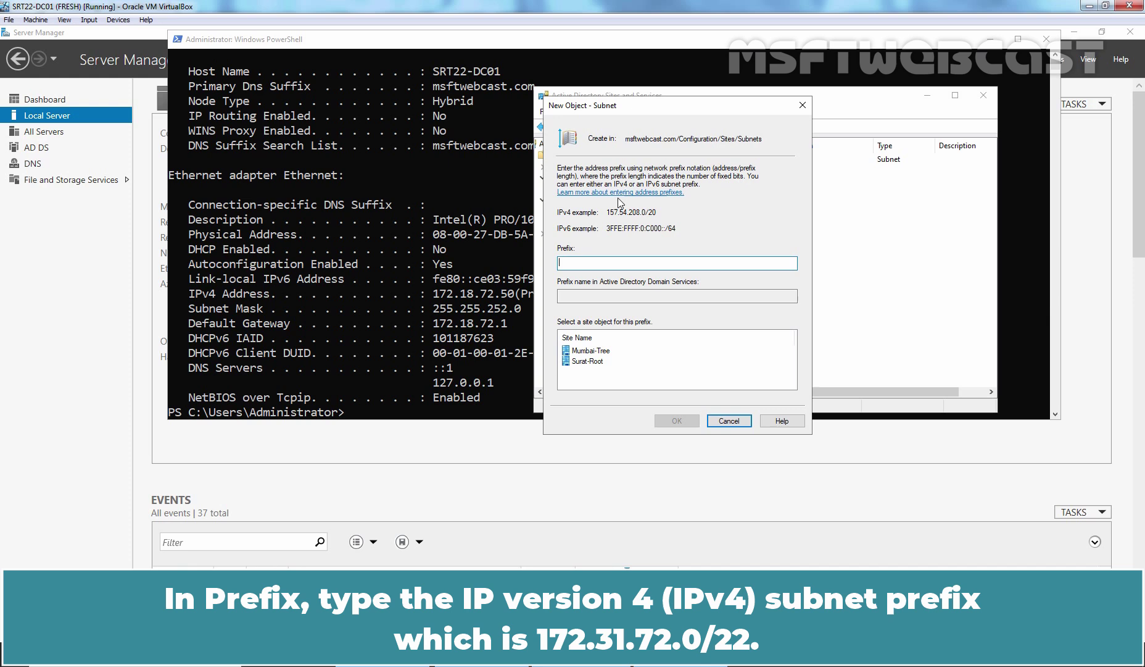
text(172.31.72.0/22)
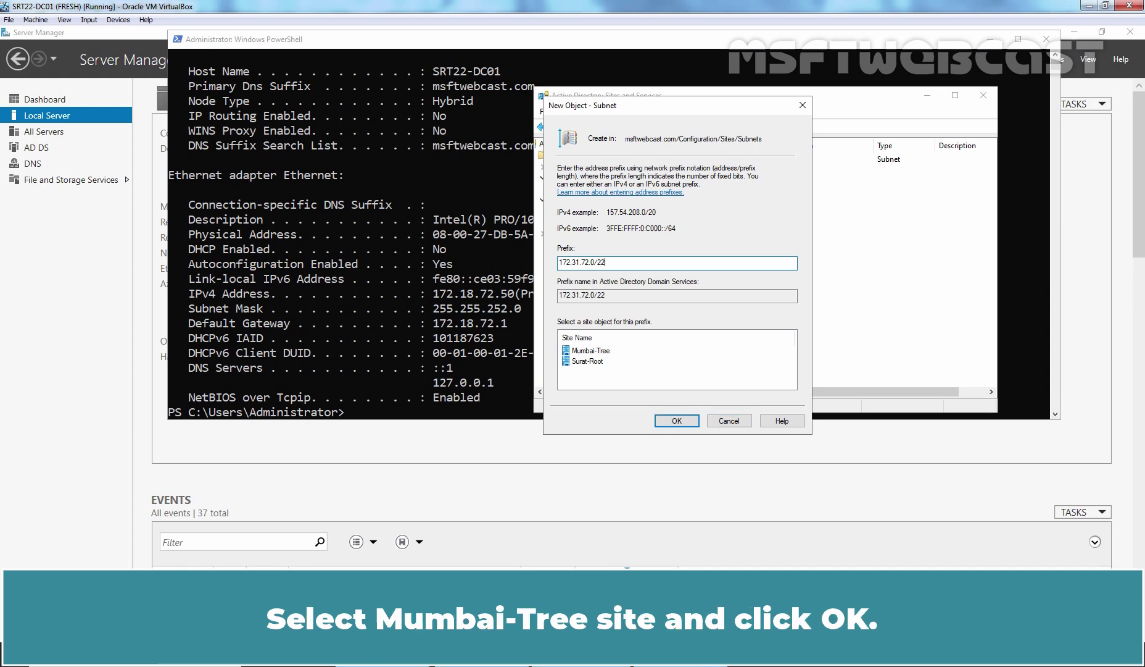
click(590, 351)
click(677, 421)
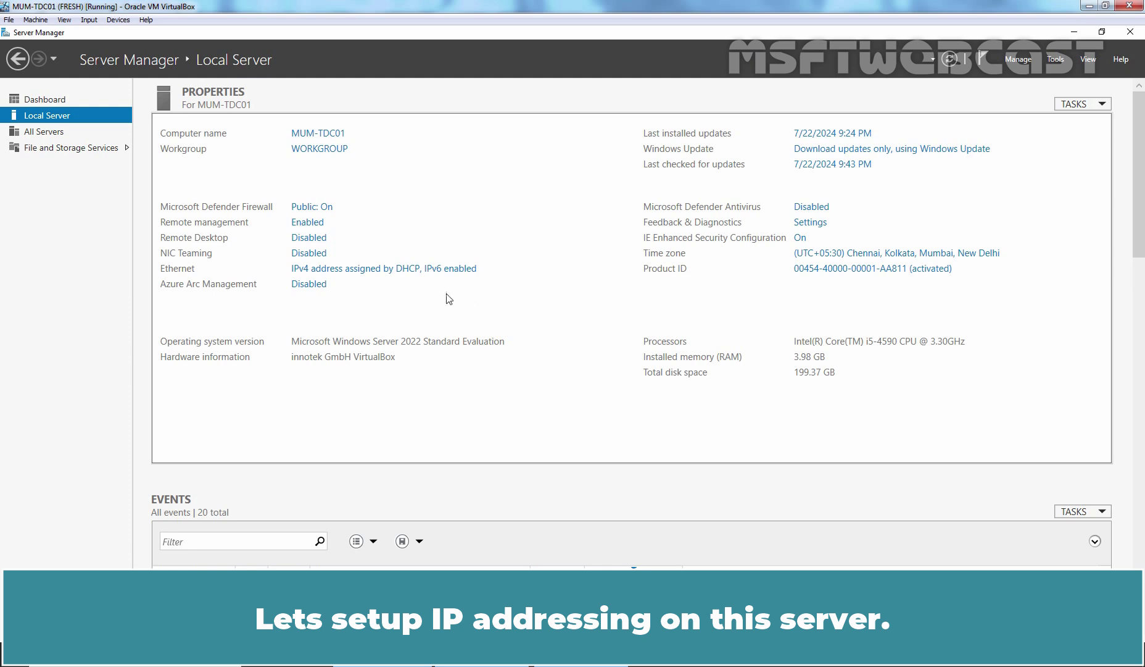
Switch Ethernet IPv4 to static address 172.31.72.50 with subnet mask 255.255.252.0.
click(410, 269)
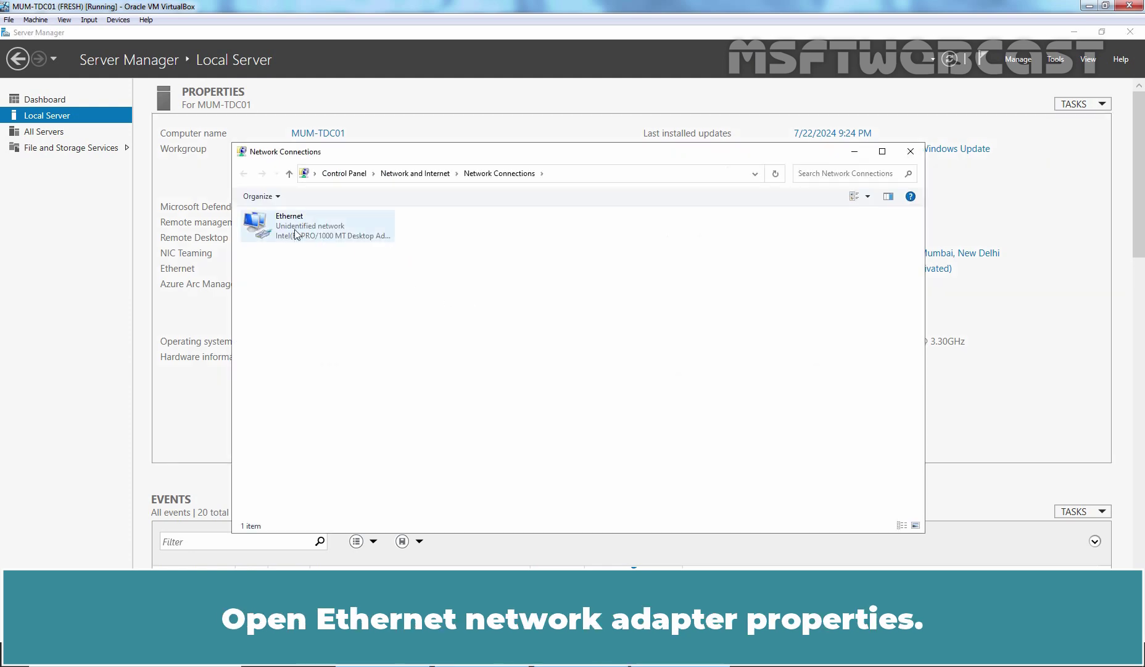
right_click(295, 238)
click(340, 353)
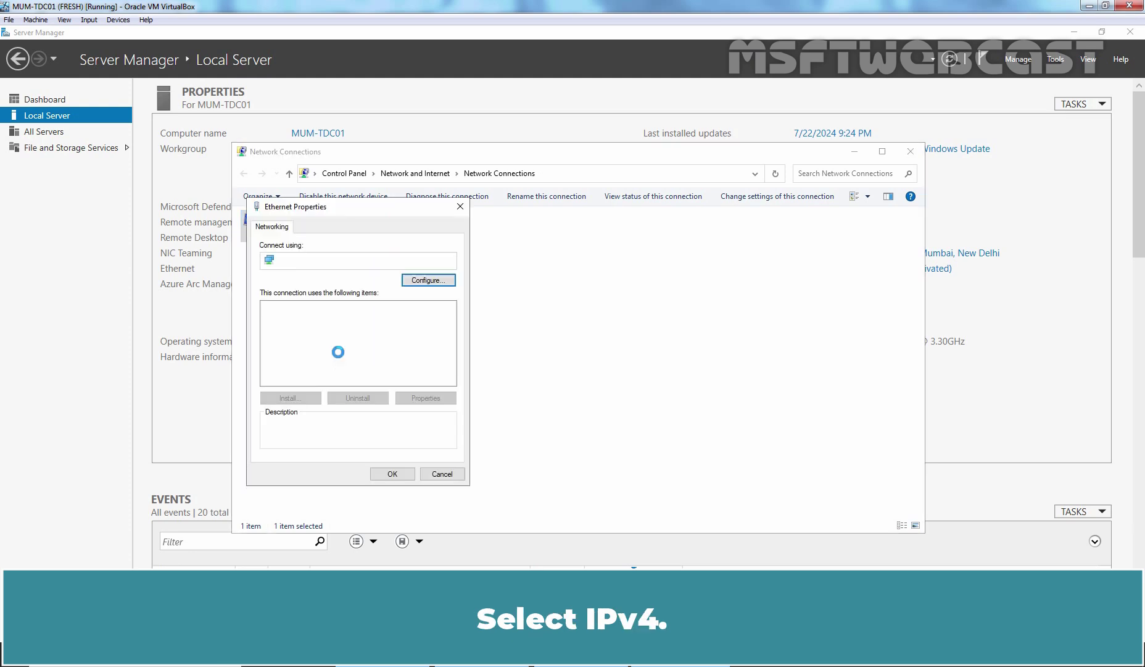
double_click(343, 342)
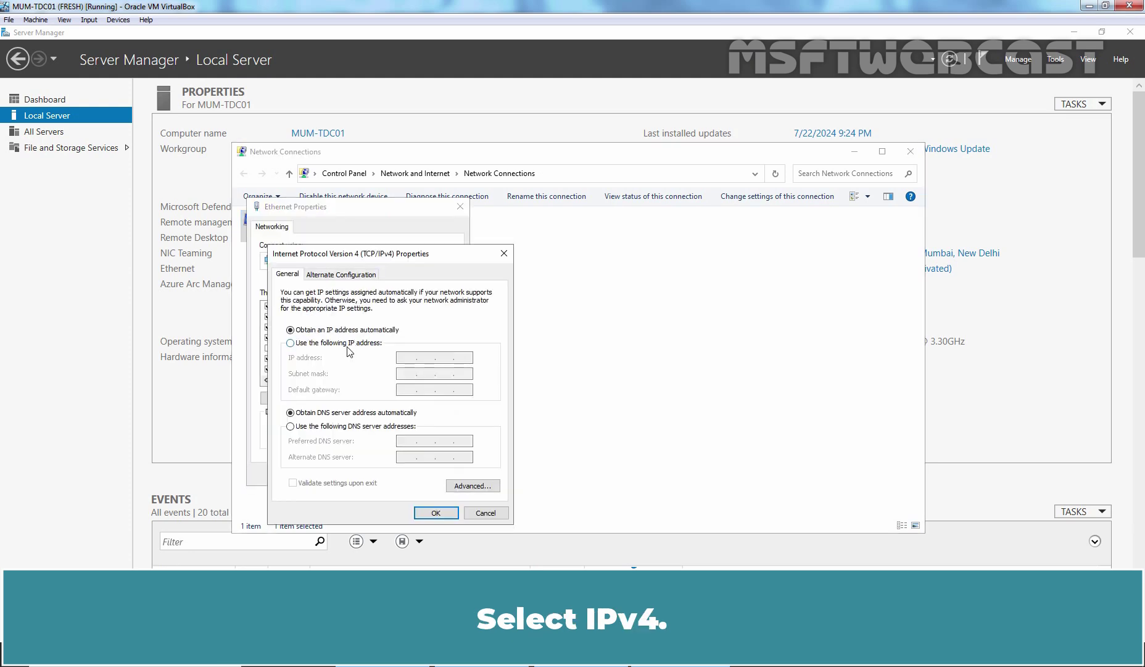
click(350, 343)
click(404, 361)
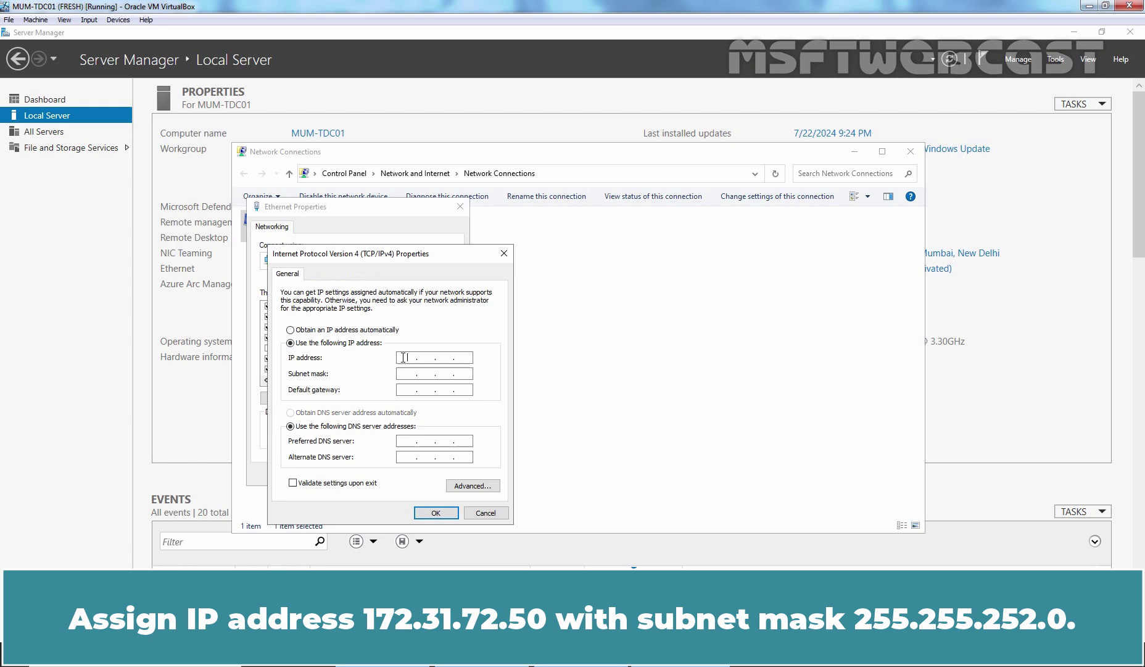
text(172 . 31 . 72 . 50)
key(Tab)
text(255 . 255 . 252 . 0)
Set gateway 172.31.72.1 and DNS 172.18.72.50, apply, allow discovery, close Network Connections.
click(408, 388)
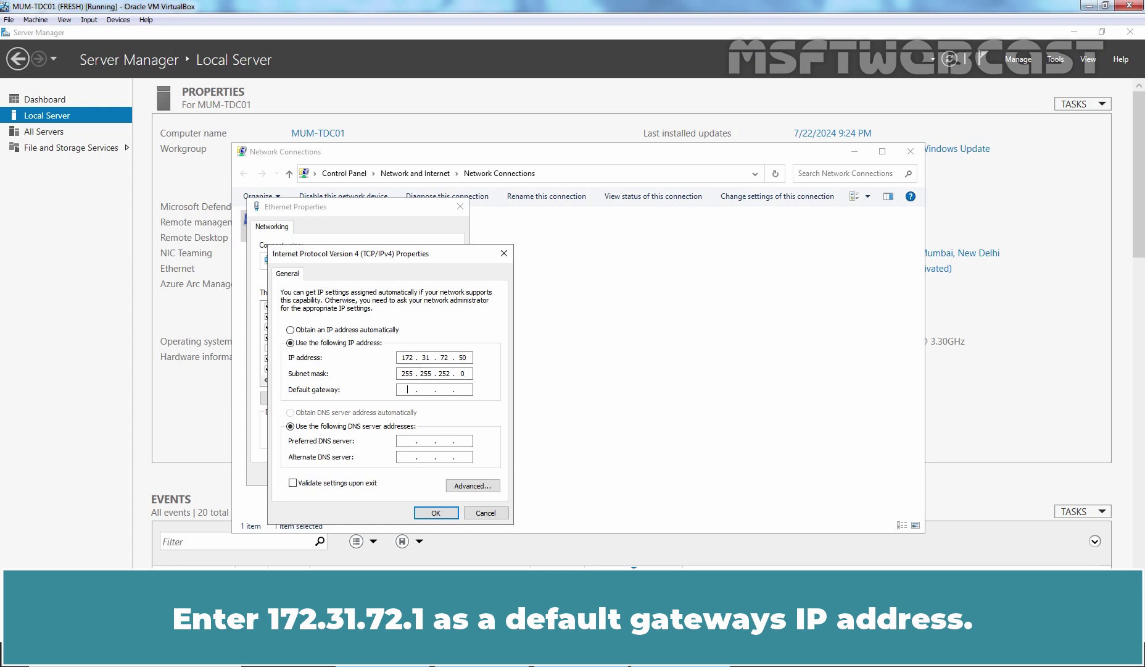
text(17231.72.1)
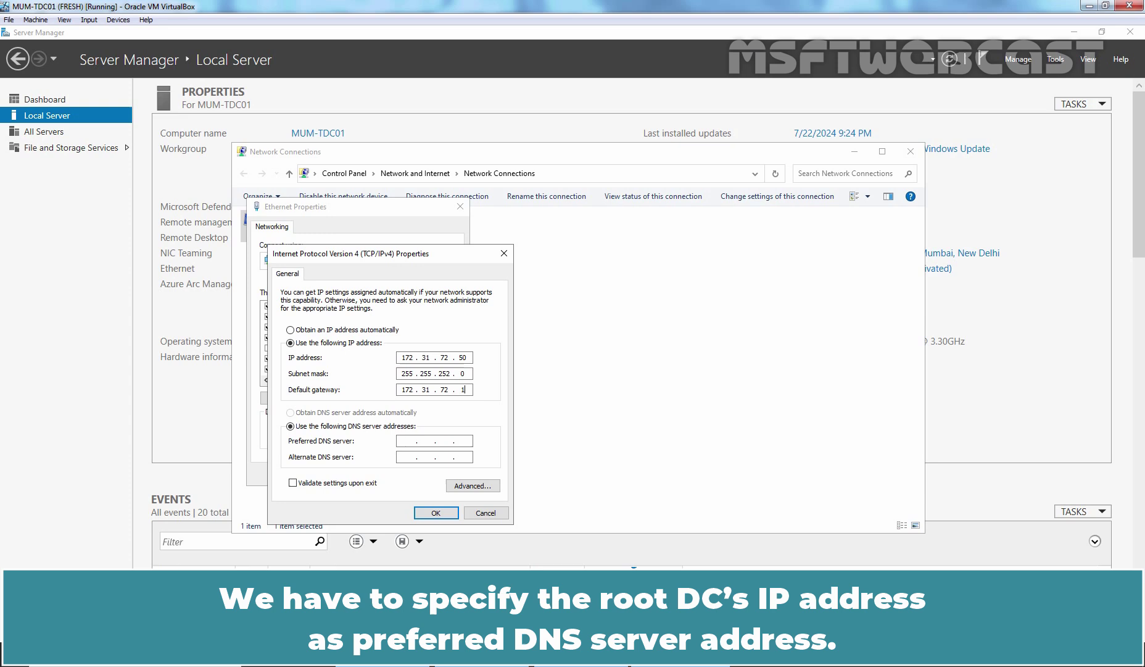
click(407, 440)
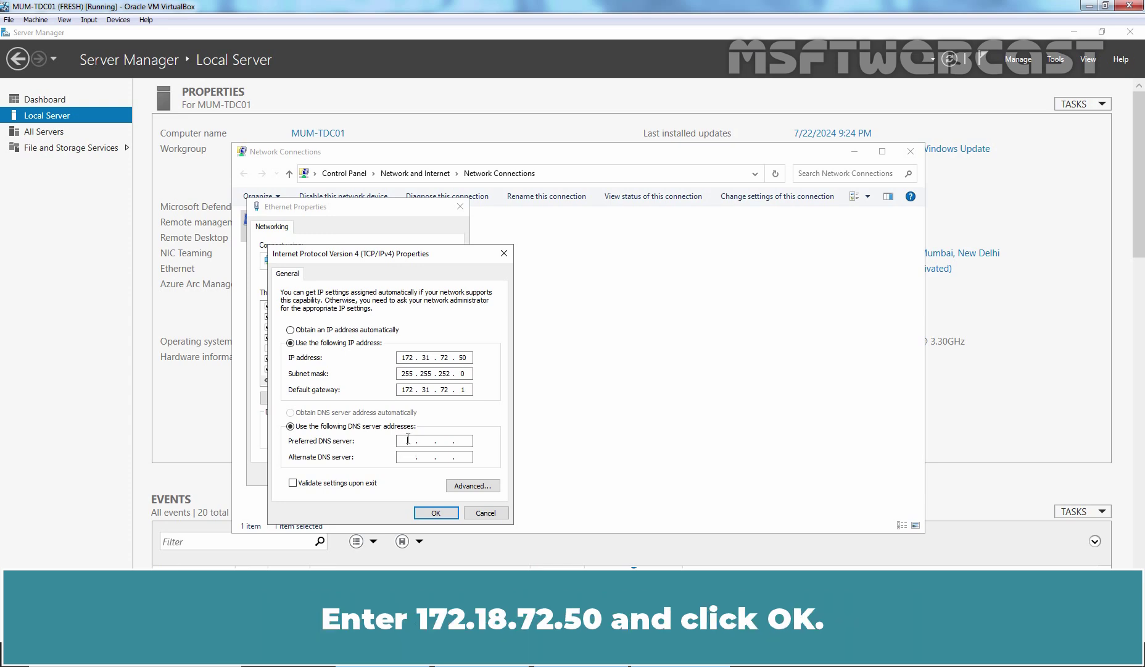
text(172 . 18 . 72 . 50)
click(436, 512)
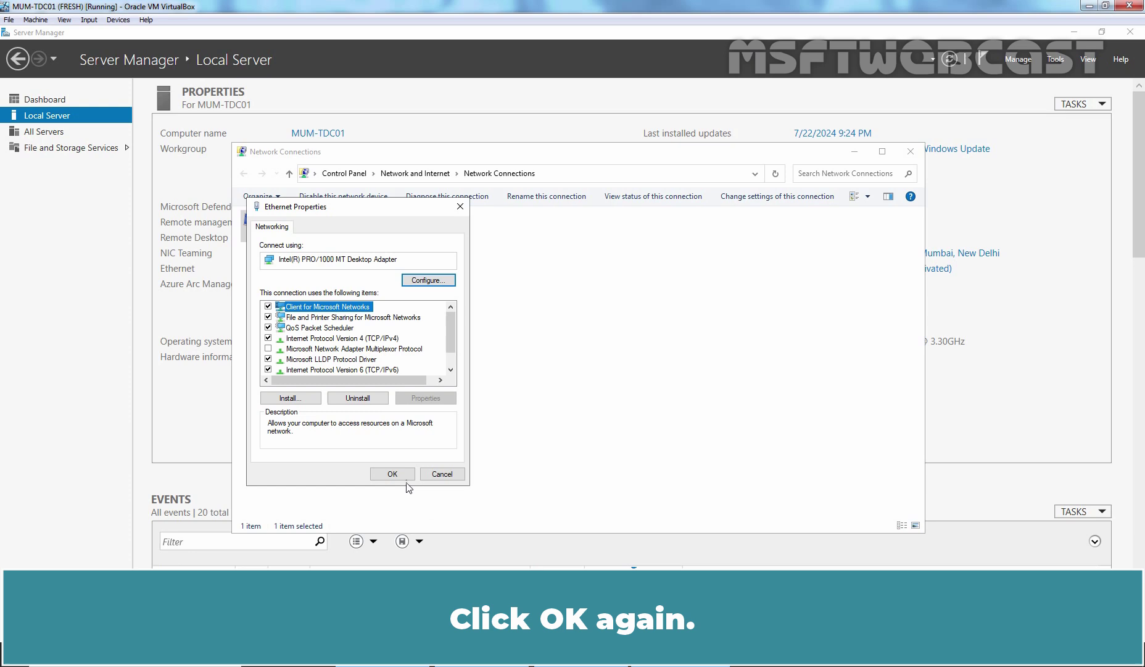
click(393, 474)
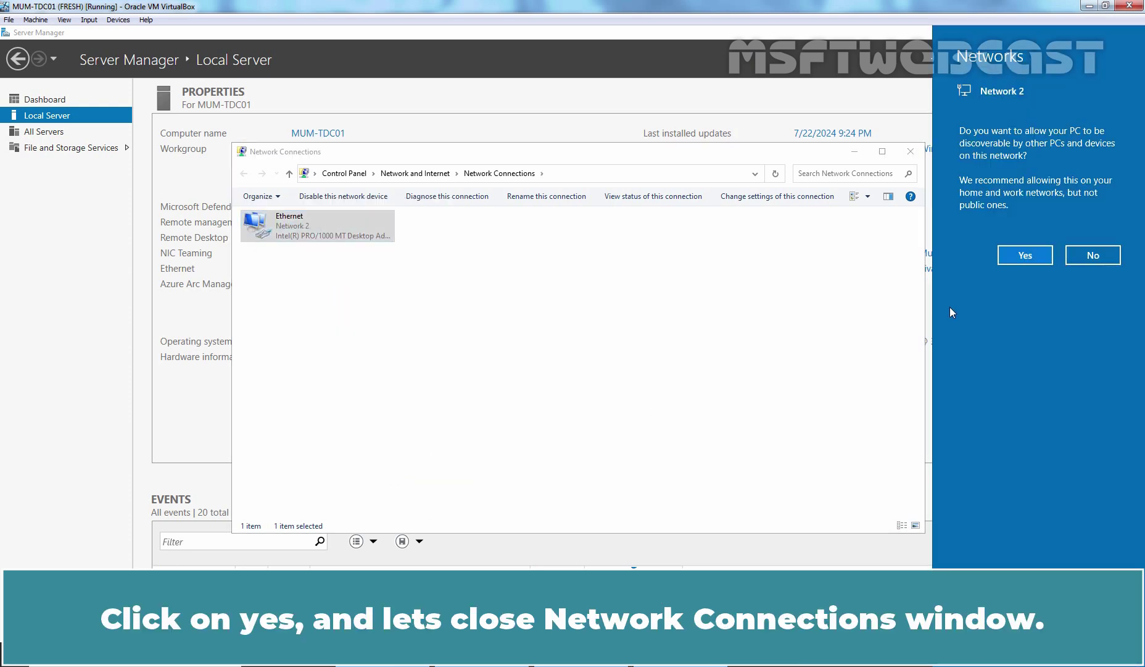
click(1025, 255)
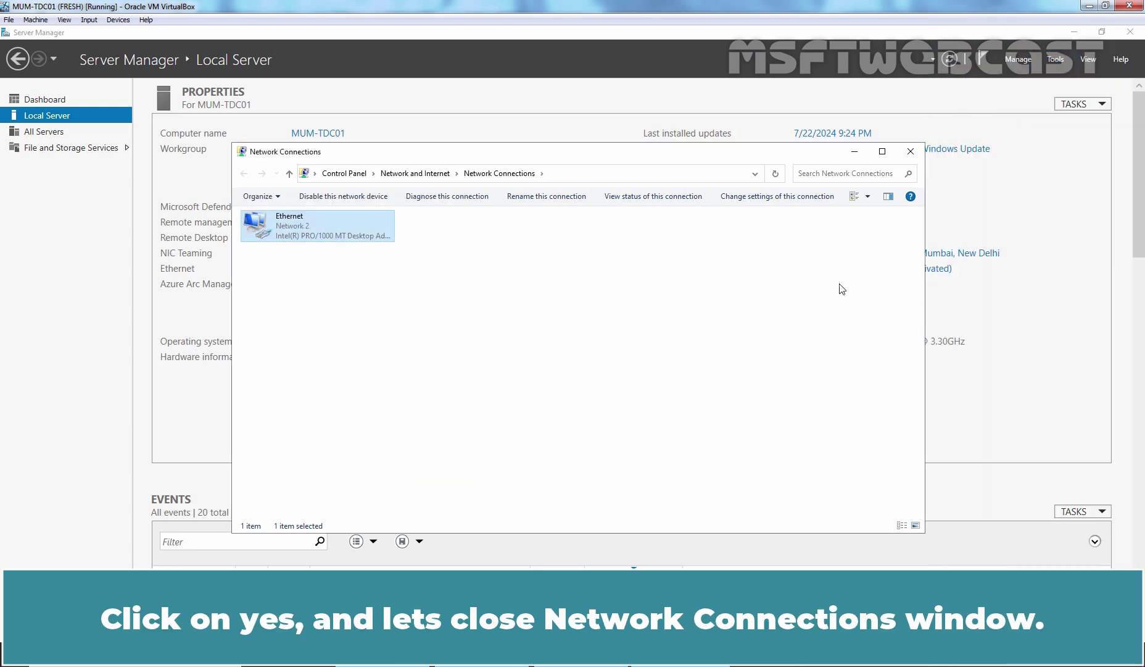
click(910, 151)
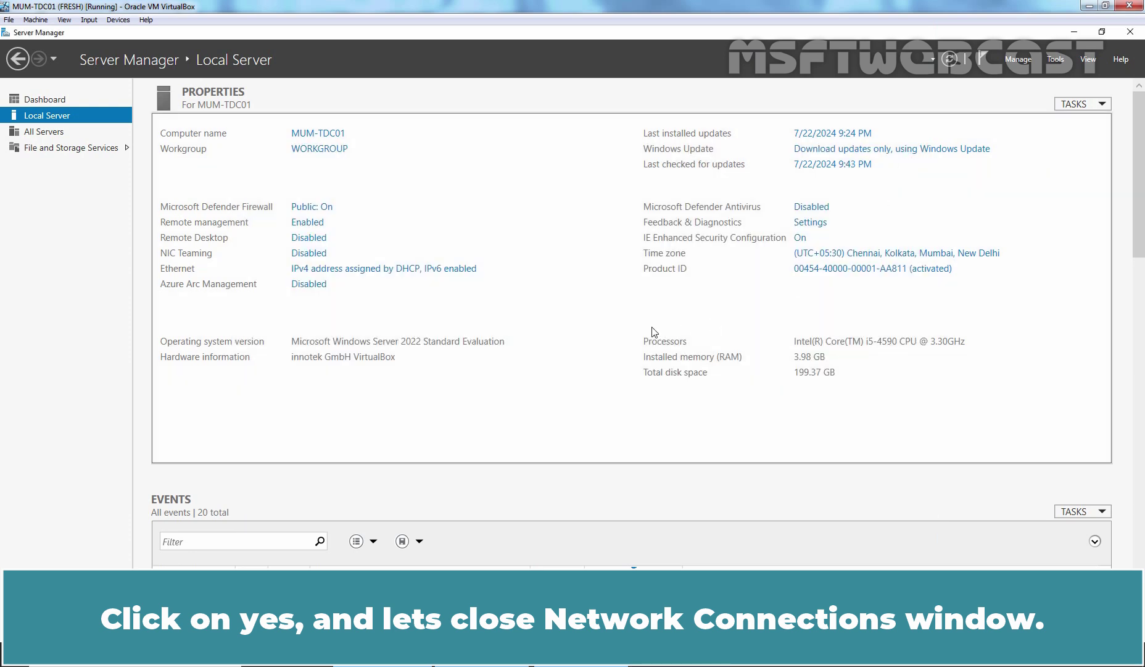
Ping msftwebcast.com from an administrator PowerShell, getting four replies from 172.18.72.50.
right_click(13, 654)
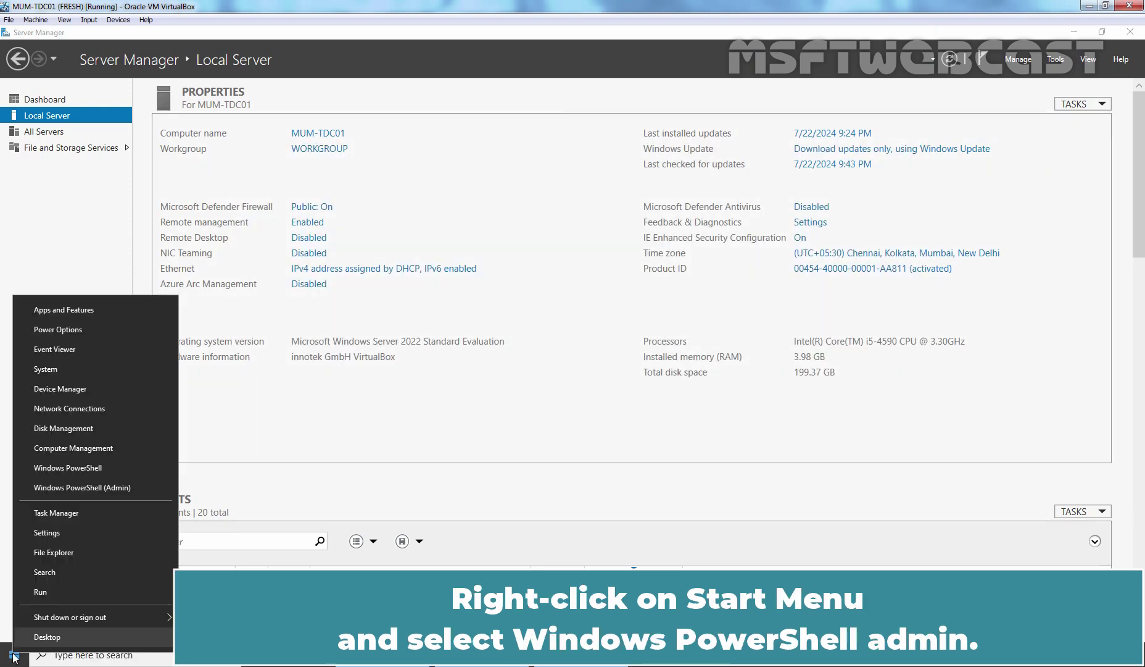
click(118, 487)
text(ping )
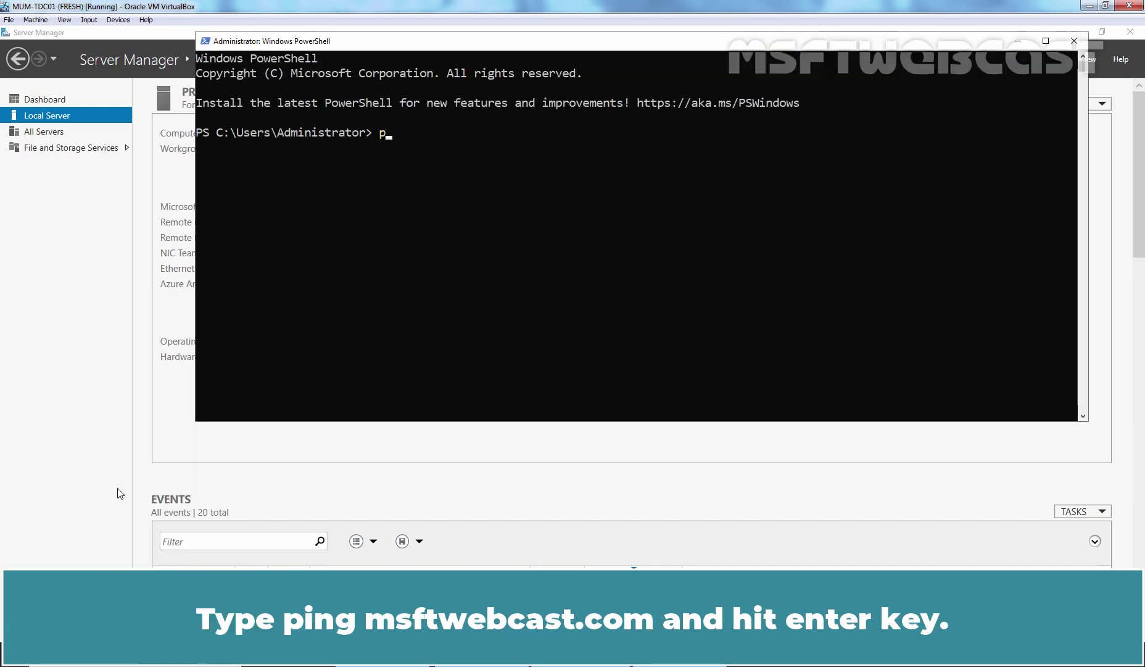
text(msftwebcast.com)
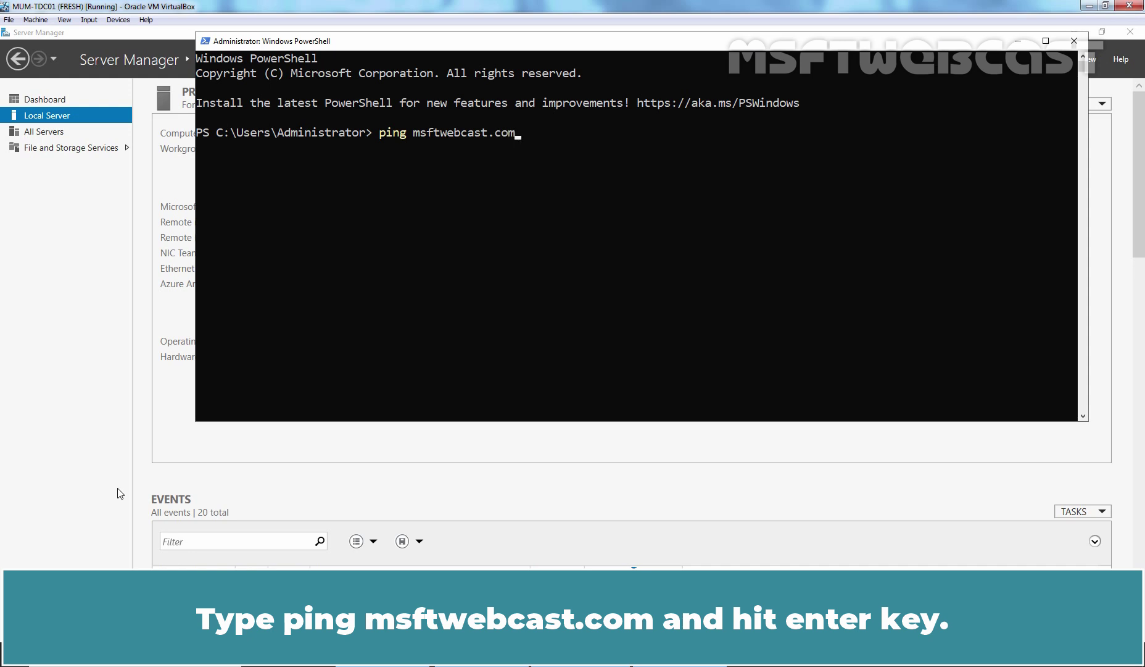
key(Return)
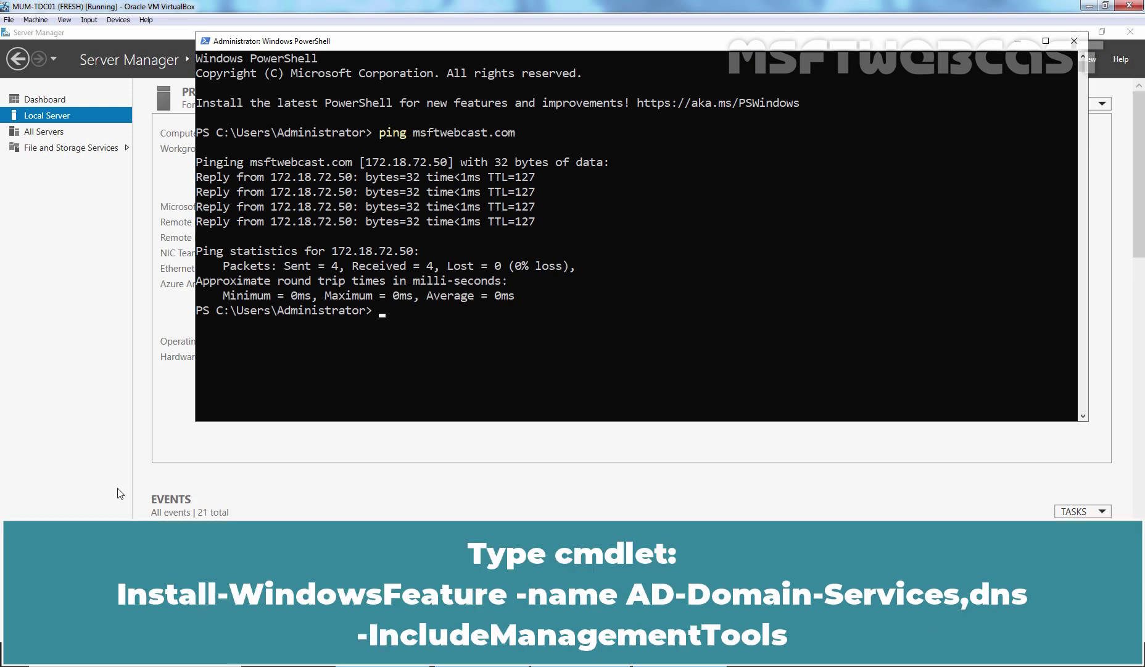
Run Install-WindowsFeature for ad-domain-services and dns with -IncludeManagementTools.
text(Install-WindowsFeature -Name ad-domain-services,dns -IncludeManagementTools)
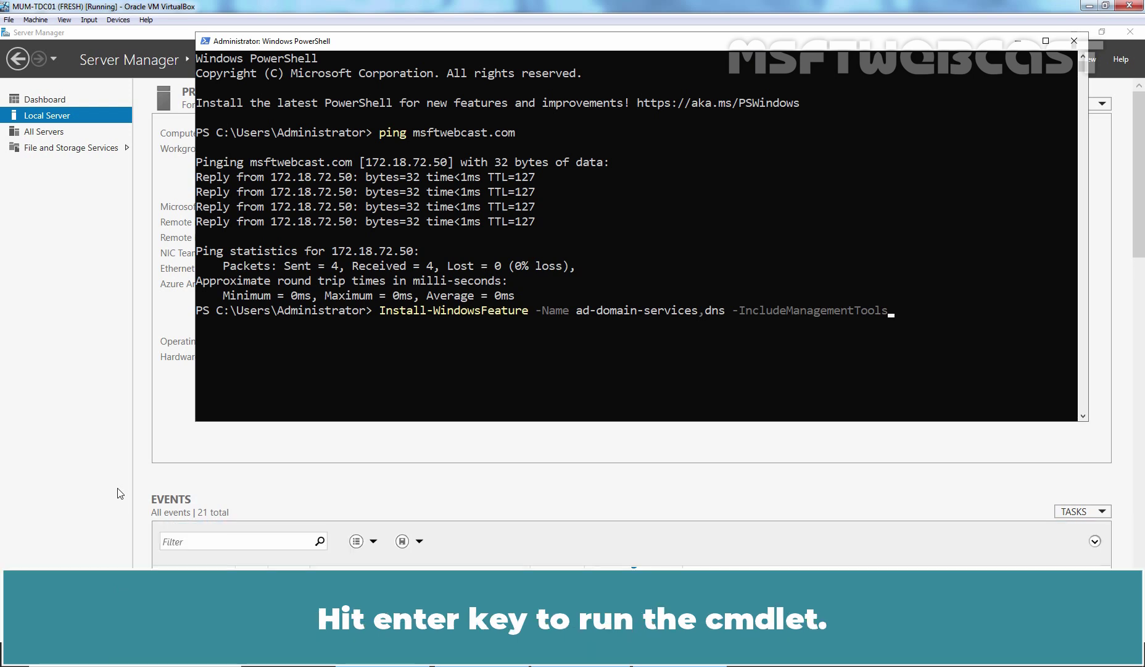
key(Return)
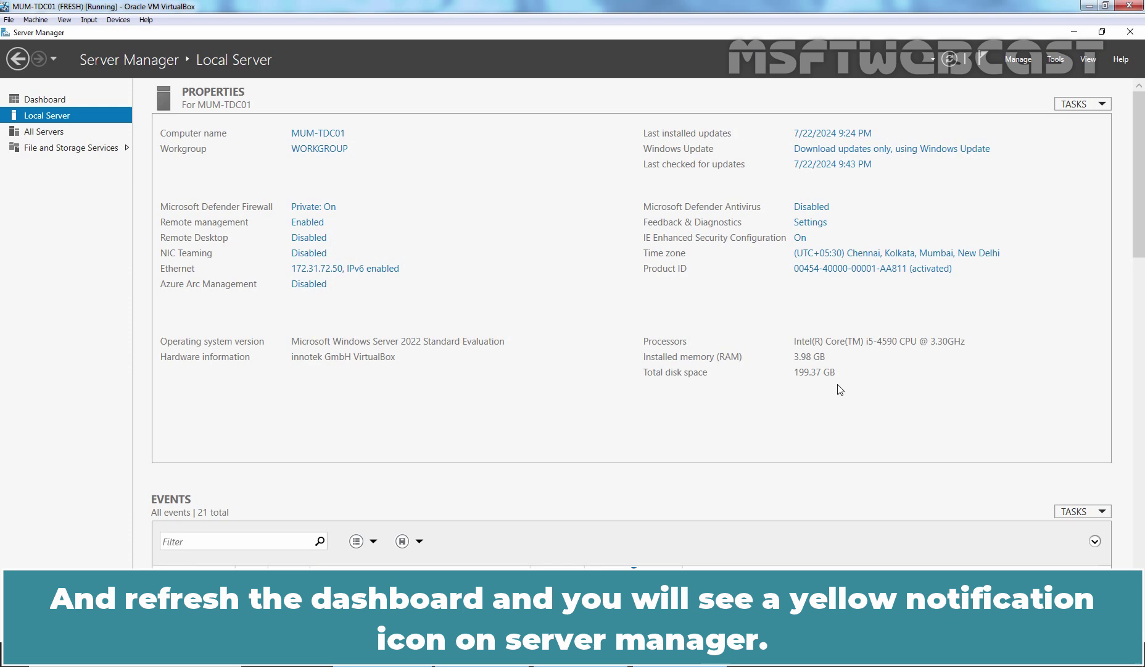
Return to Server Manager, refresh it, and show the AD DS post-deployment configuration notice.
click(950, 58)
click(950, 60)
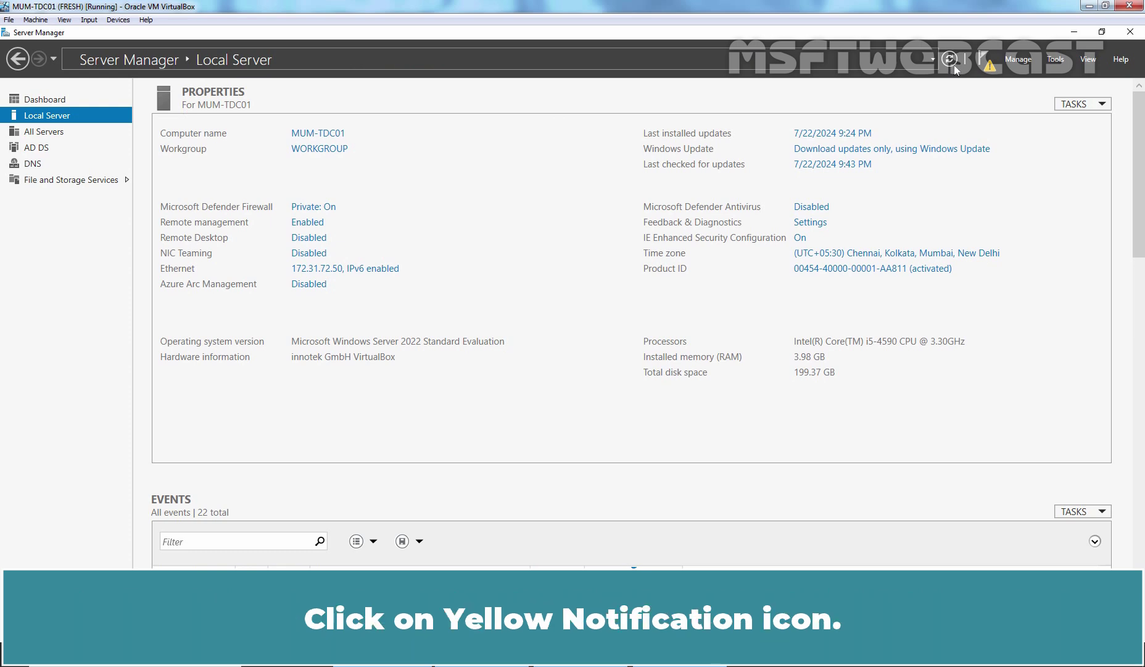
click(985, 62)
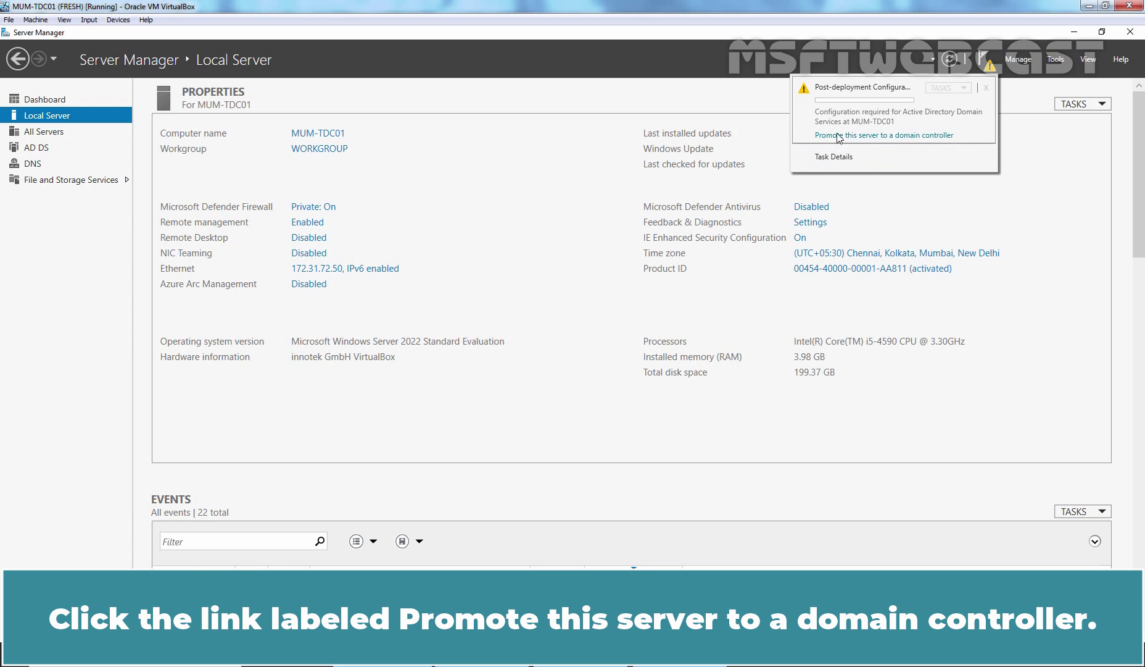
Choose a new tree domain mytestlab.com in the existing forest msftwebcast.com.
click(891, 136)
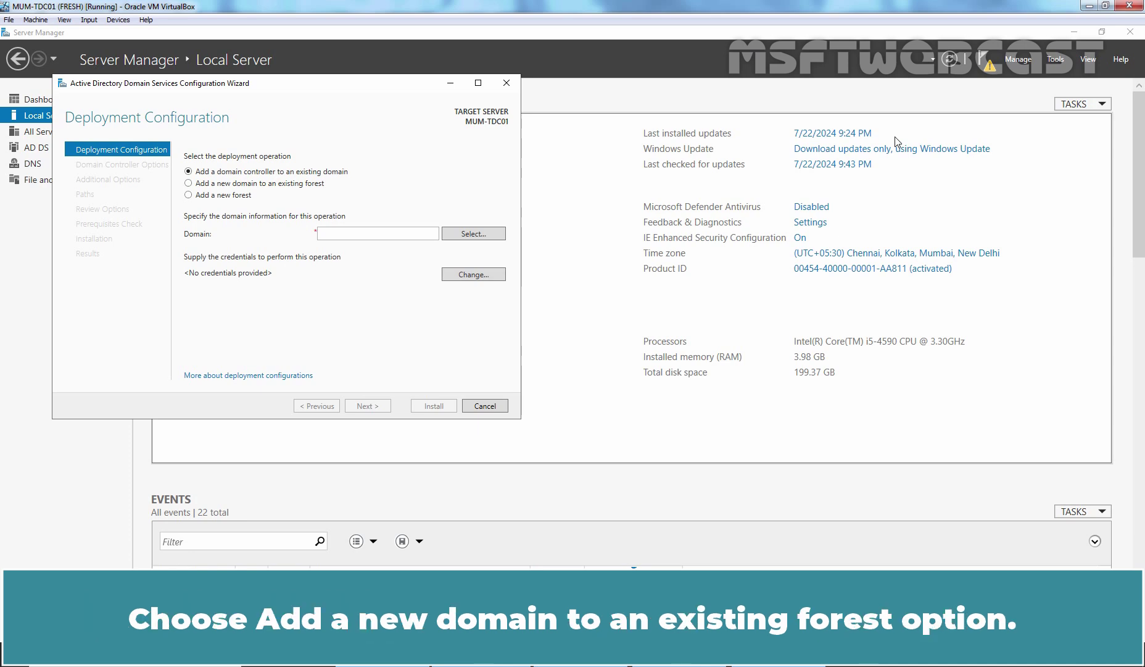
click(279, 184)
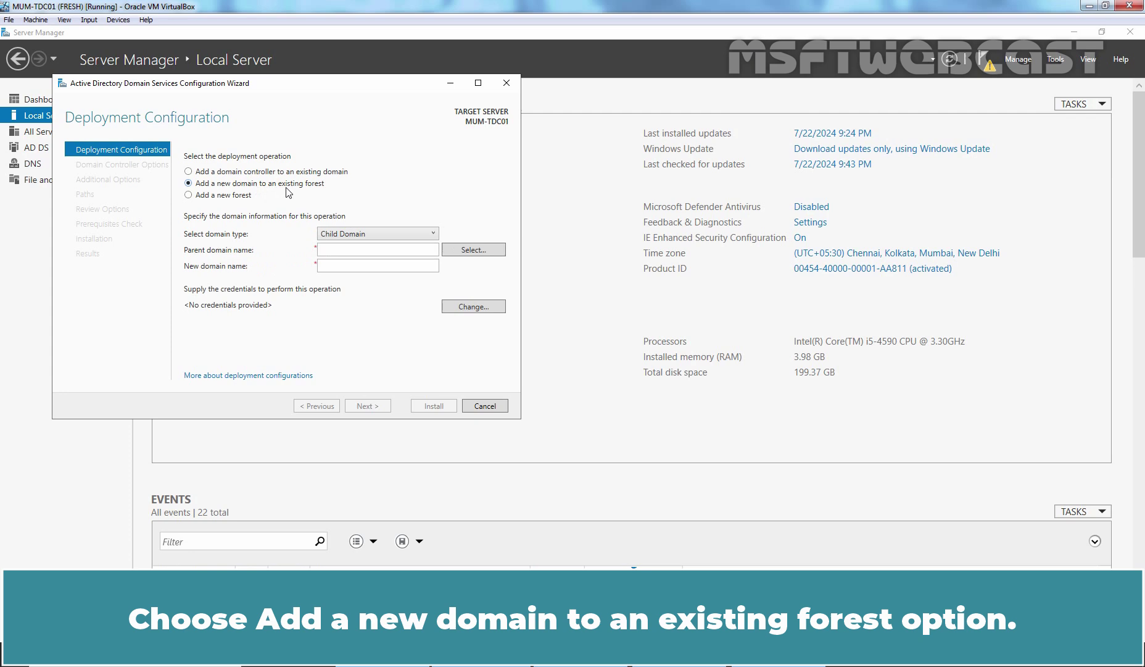
click(358, 235)
click(344, 260)
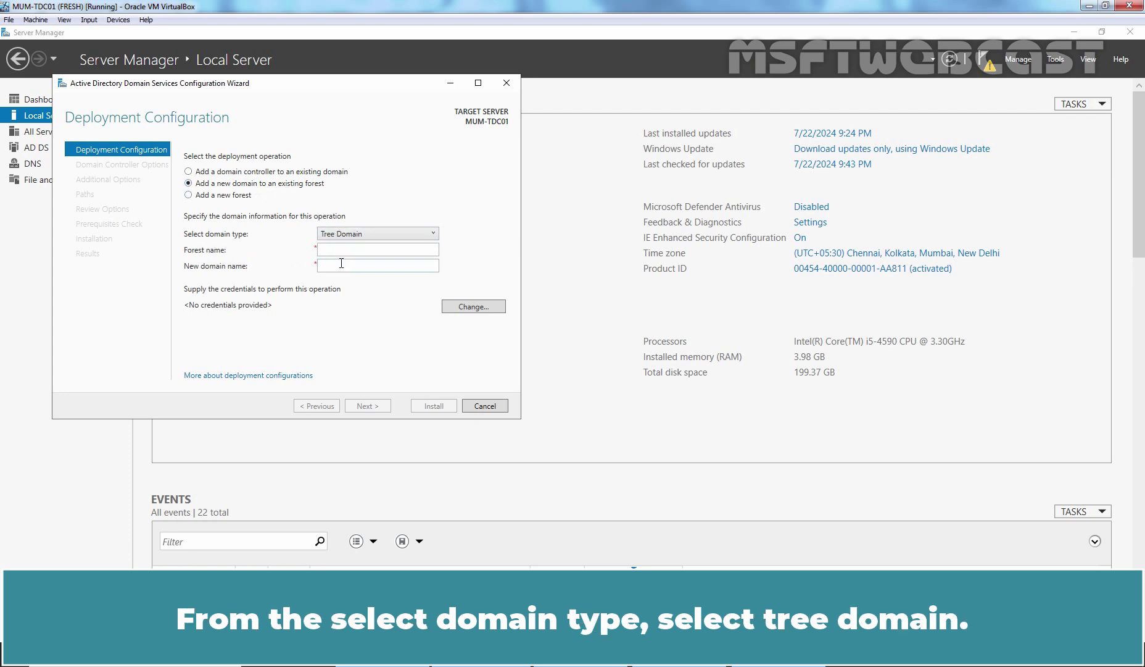
click(378, 250)
text(msft)
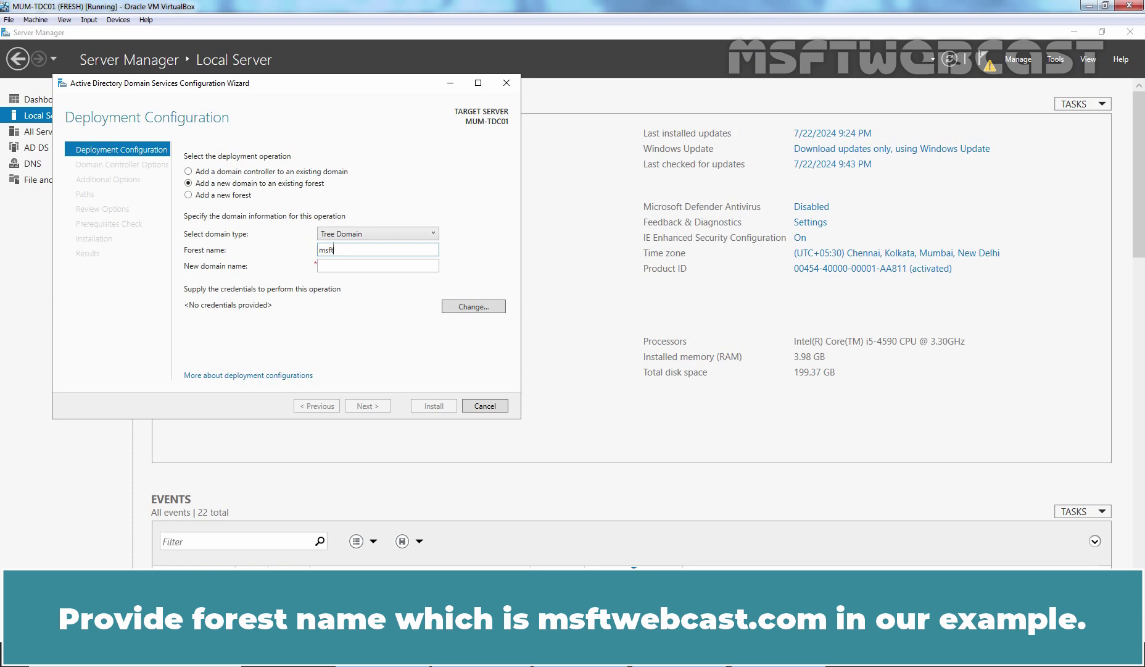
text(webcast.com)
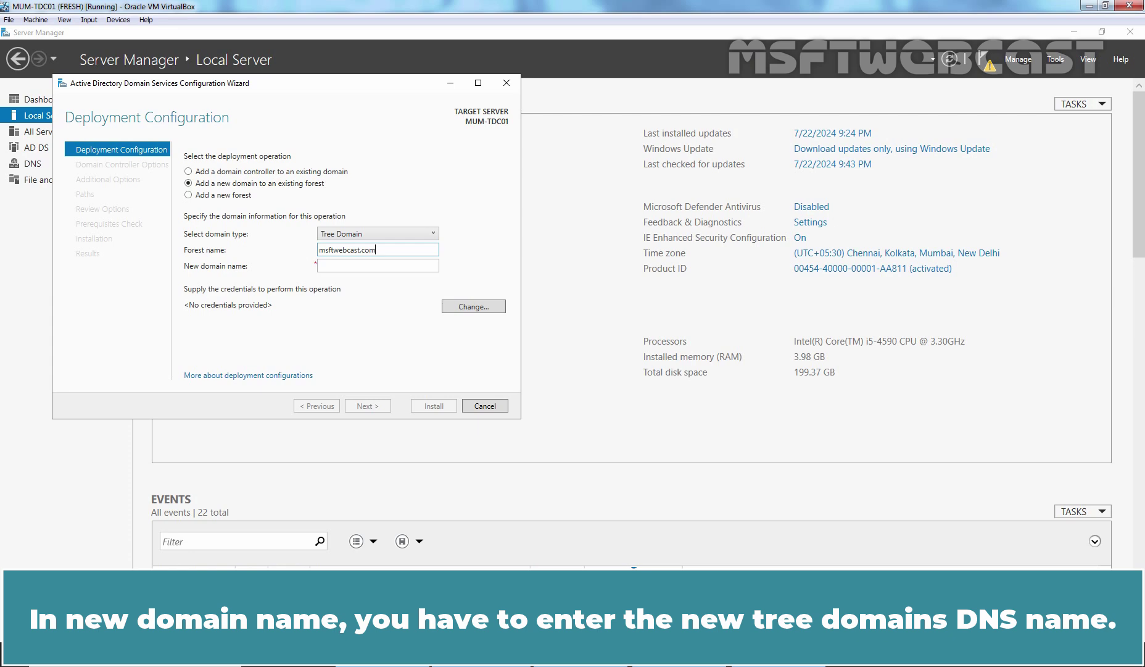
click(338, 265)
text(mytes)
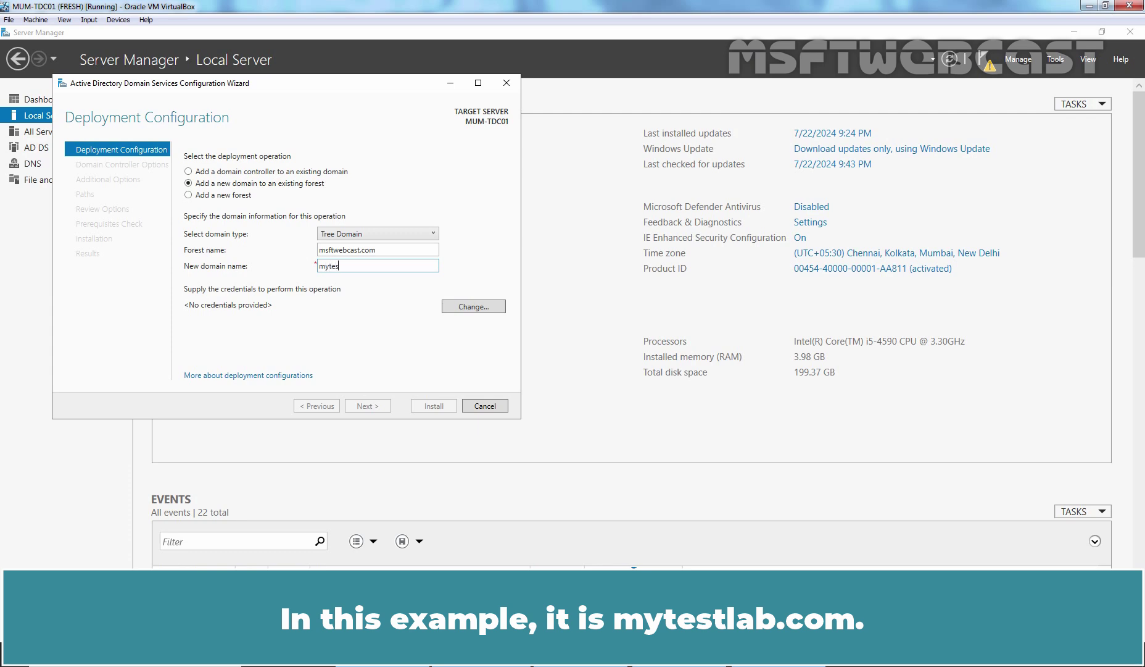
text(tlab.com)
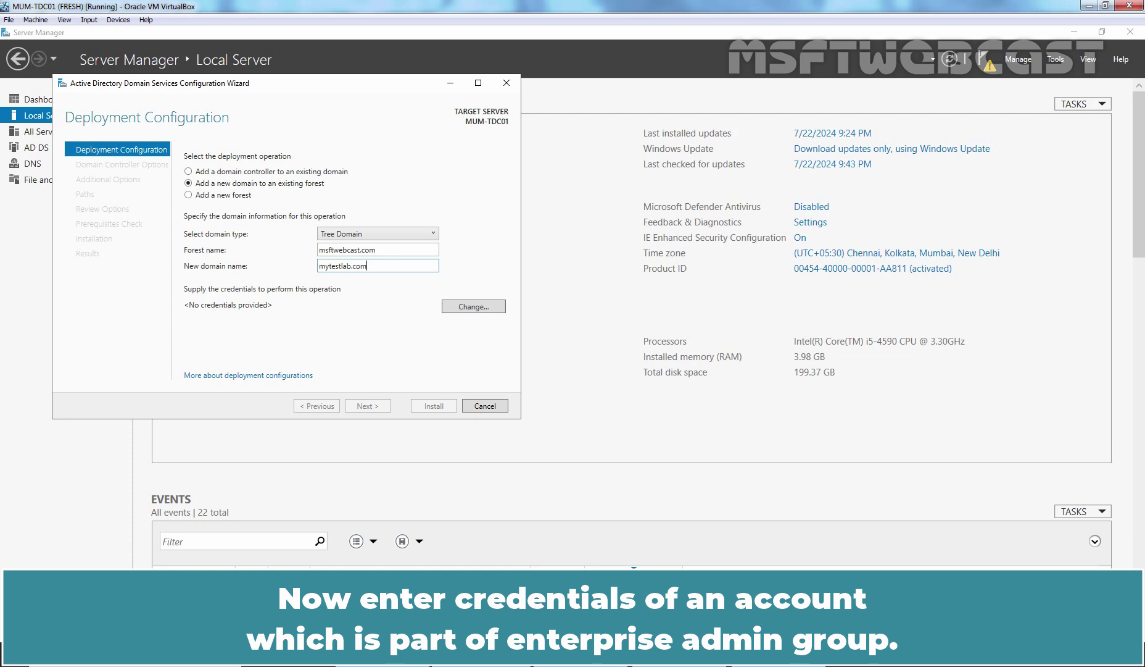
Supply the forest administrator account and password, then continue to Domain Controller Options.
click(469, 310)
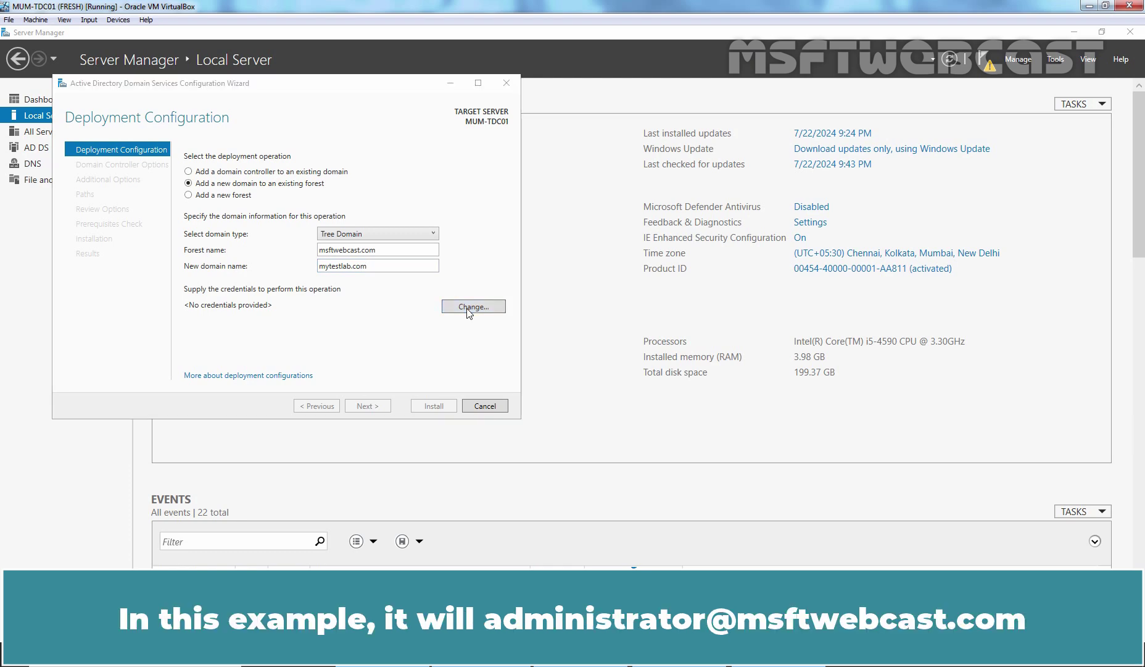
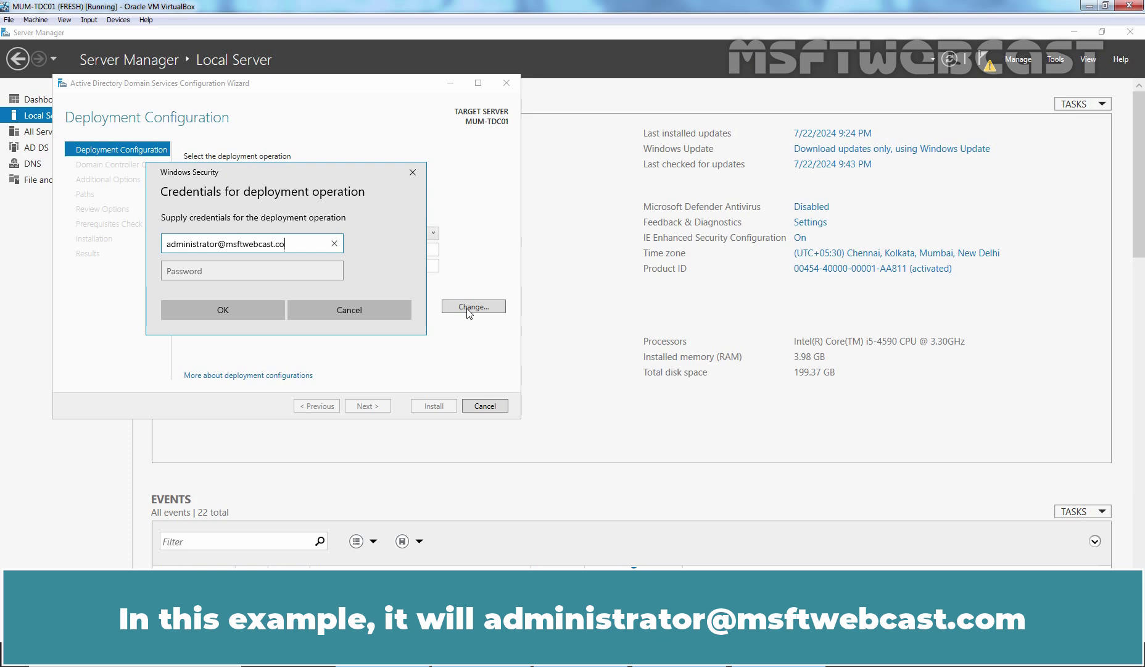
key(Tab)
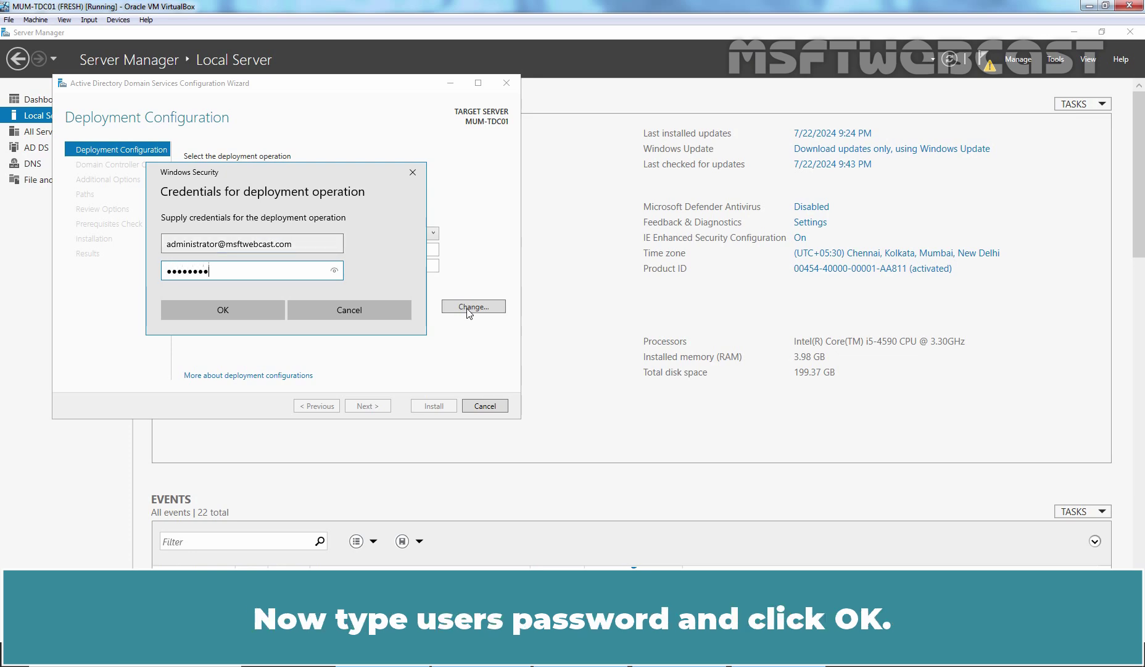
click(227, 307)
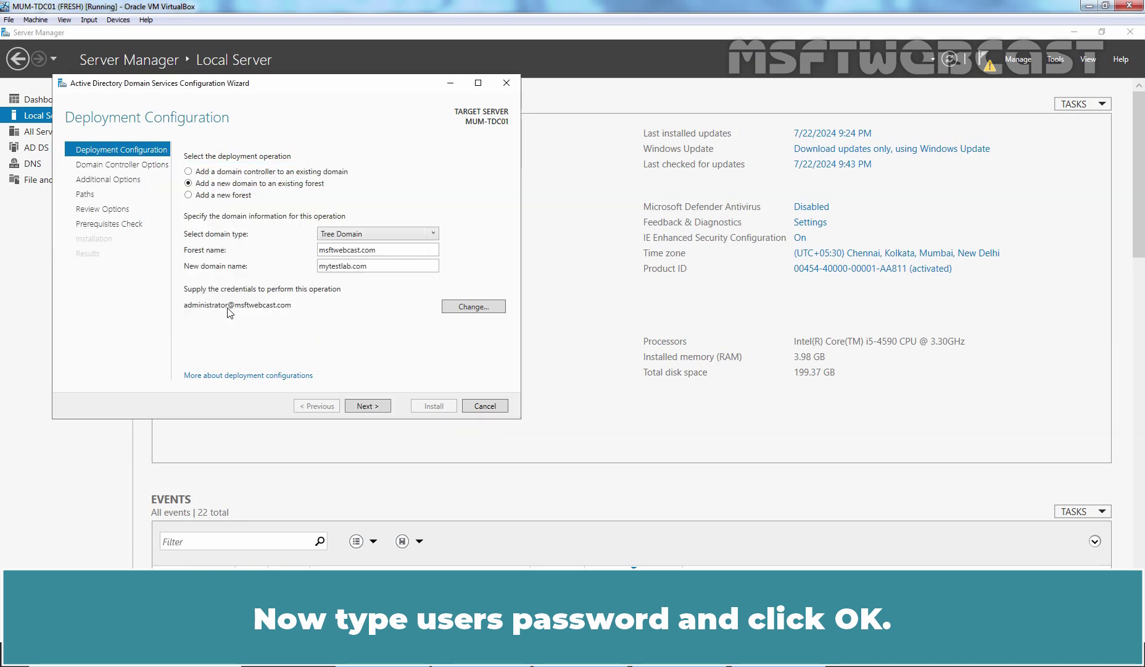
click(372, 406)
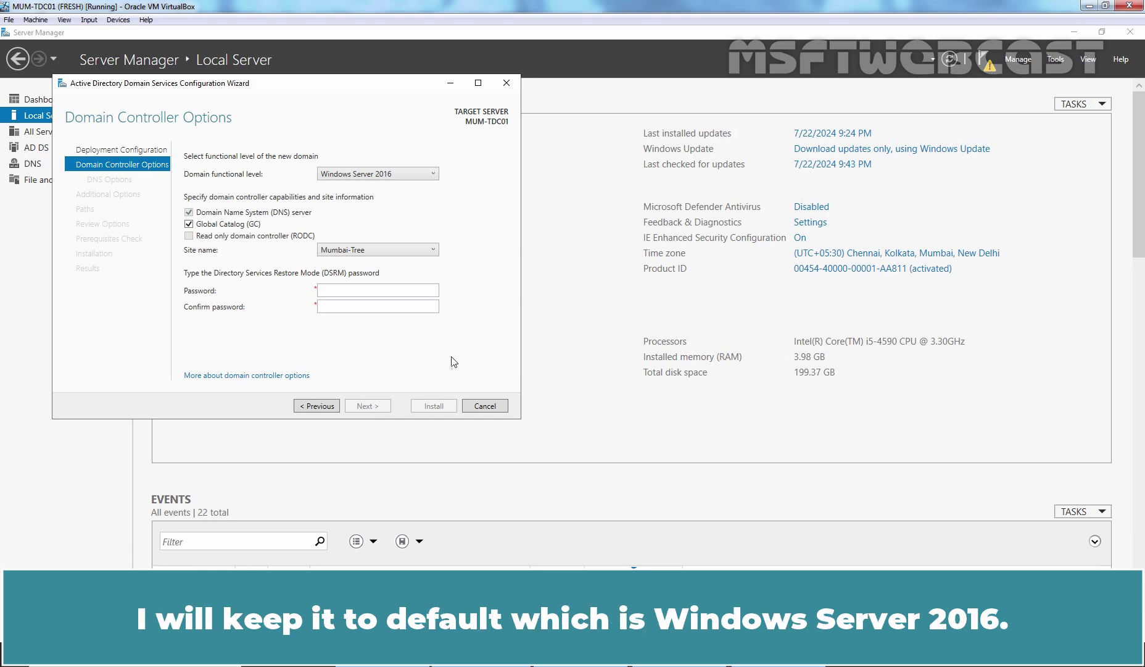
Keep Windows Server 2016 as the functional level and Mumbai-Tree as the site.
click(432, 175)
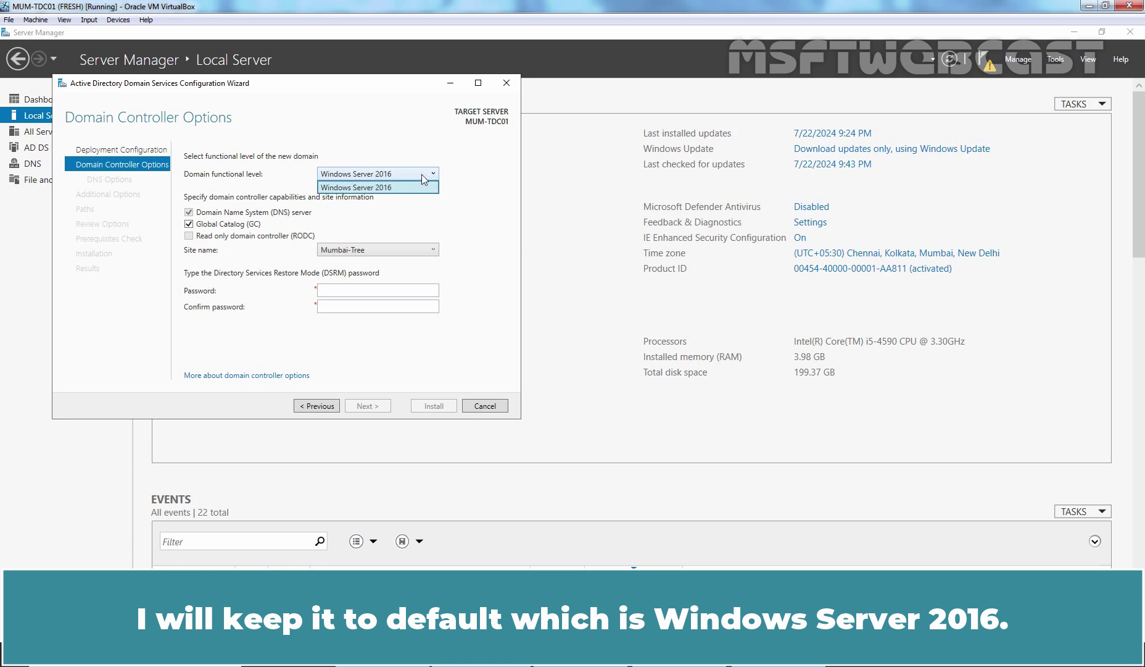
click(421, 174)
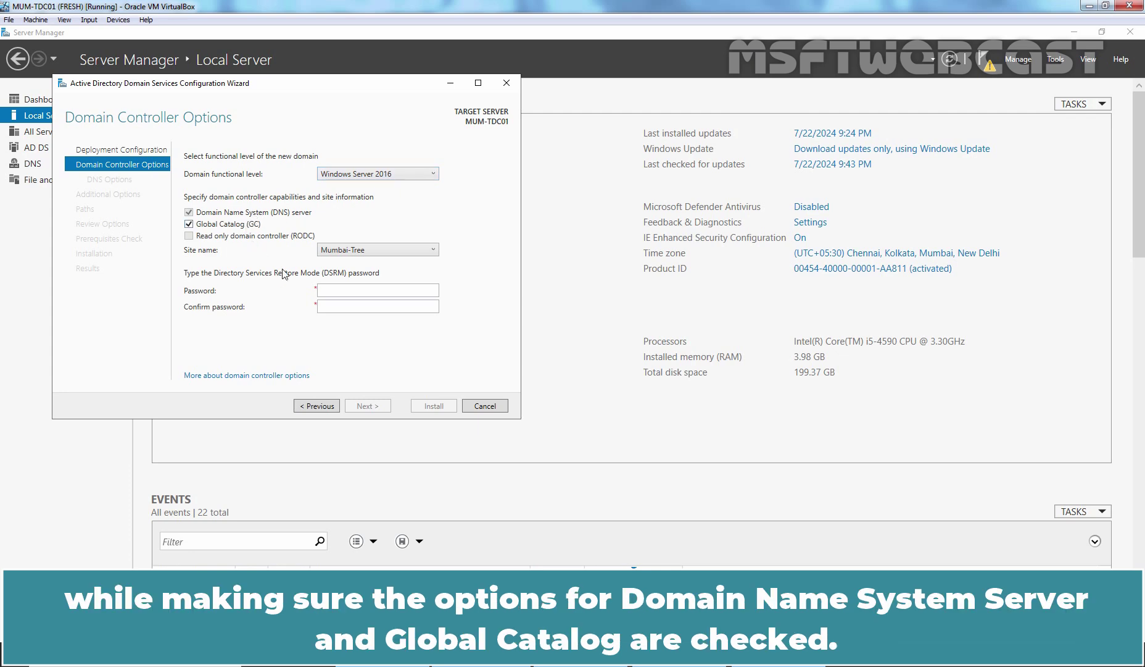
click(341, 292)
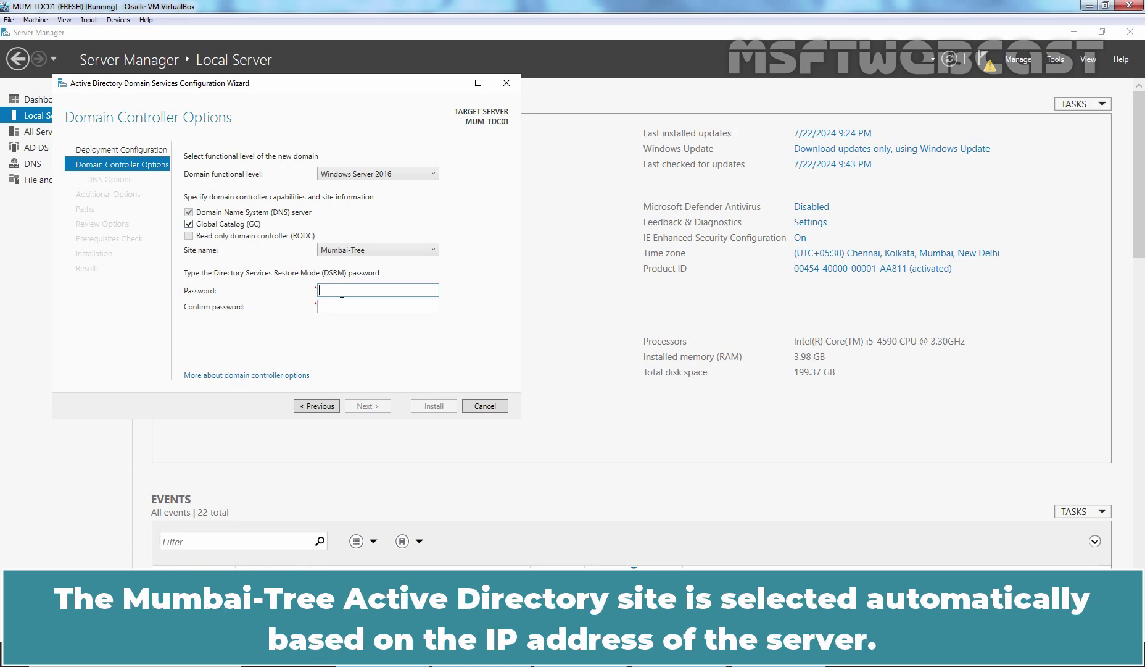
click(364, 250)
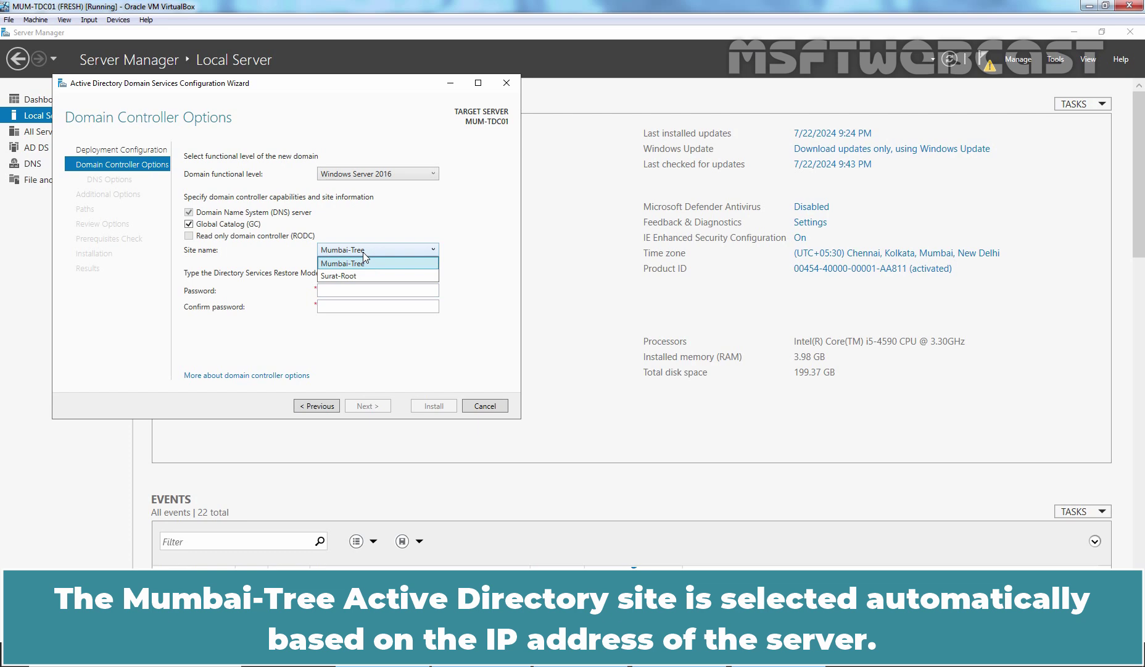
click(364, 254)
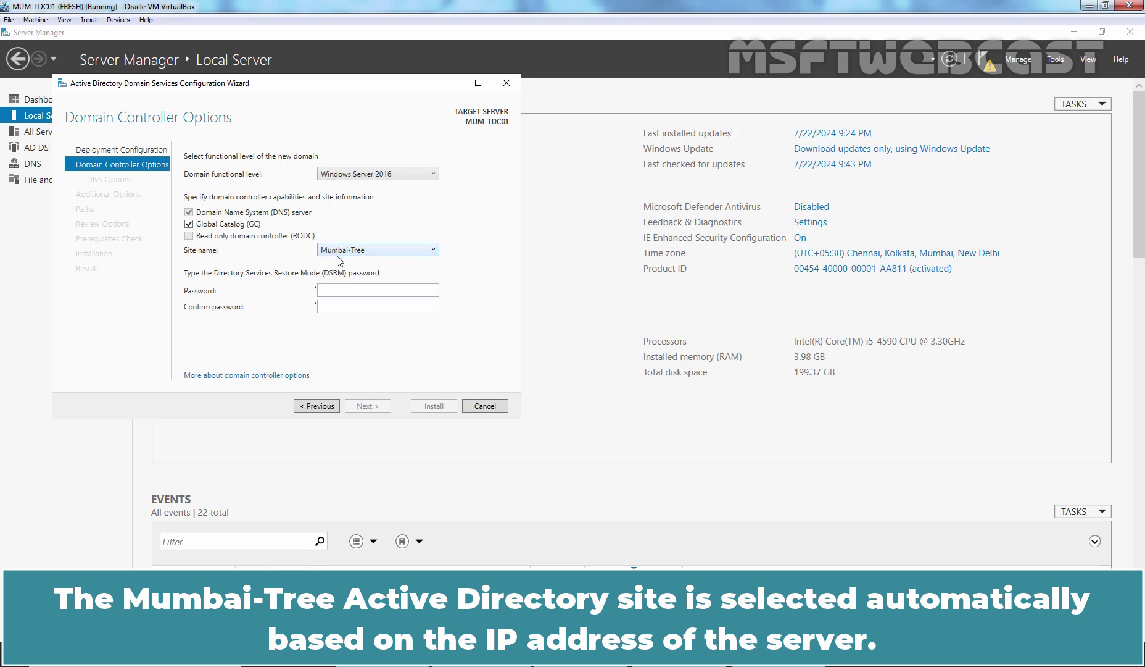
Enter and confirm the DSRM password, then continue to DNS Options.
click(334, 290)
text(••••••)
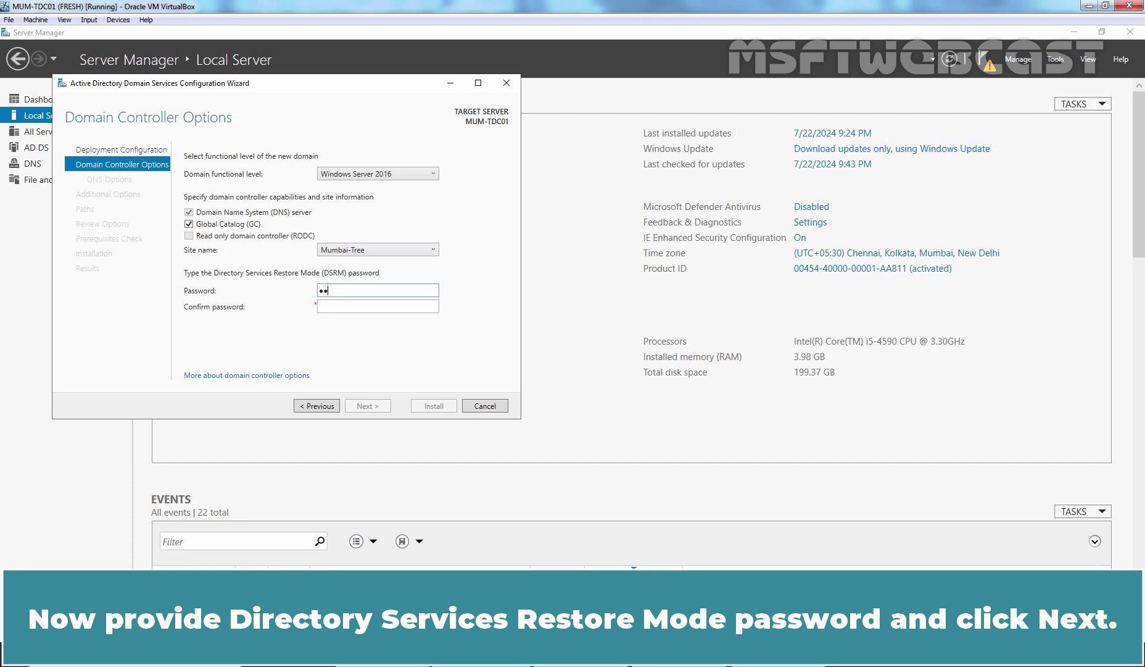
text(•••)
key(Tab)
text(•••••••••)
click(368, 406)
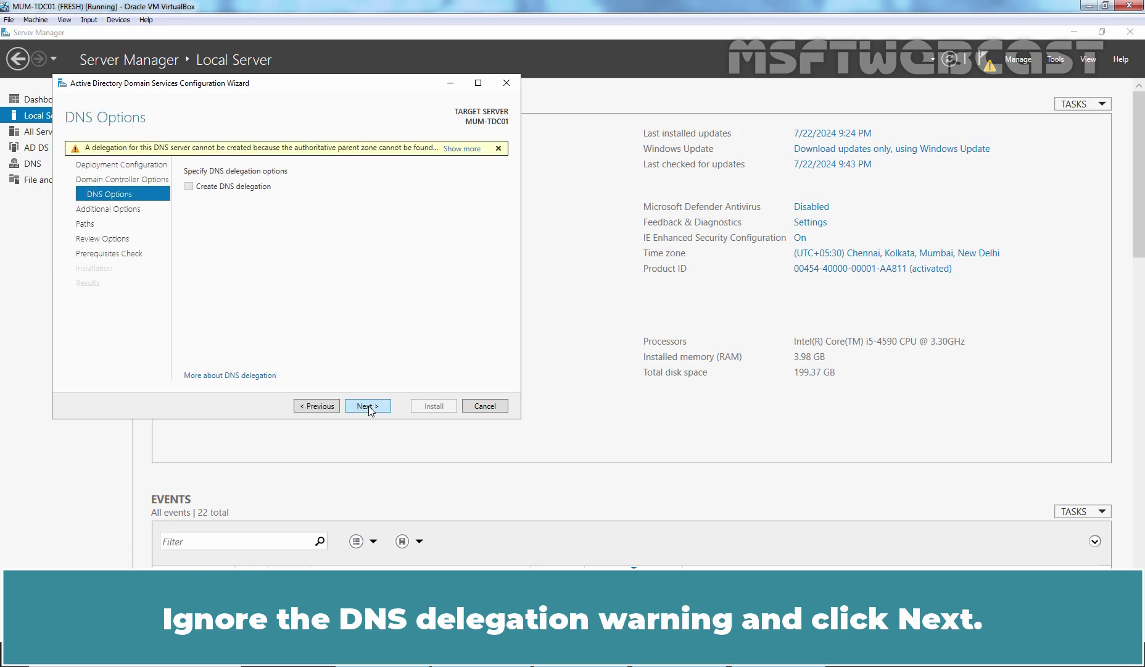
Accept the default DNS, NetBIOS, path and review settings, then install the domain controller on MUM-TDC01.
click(368, 407)
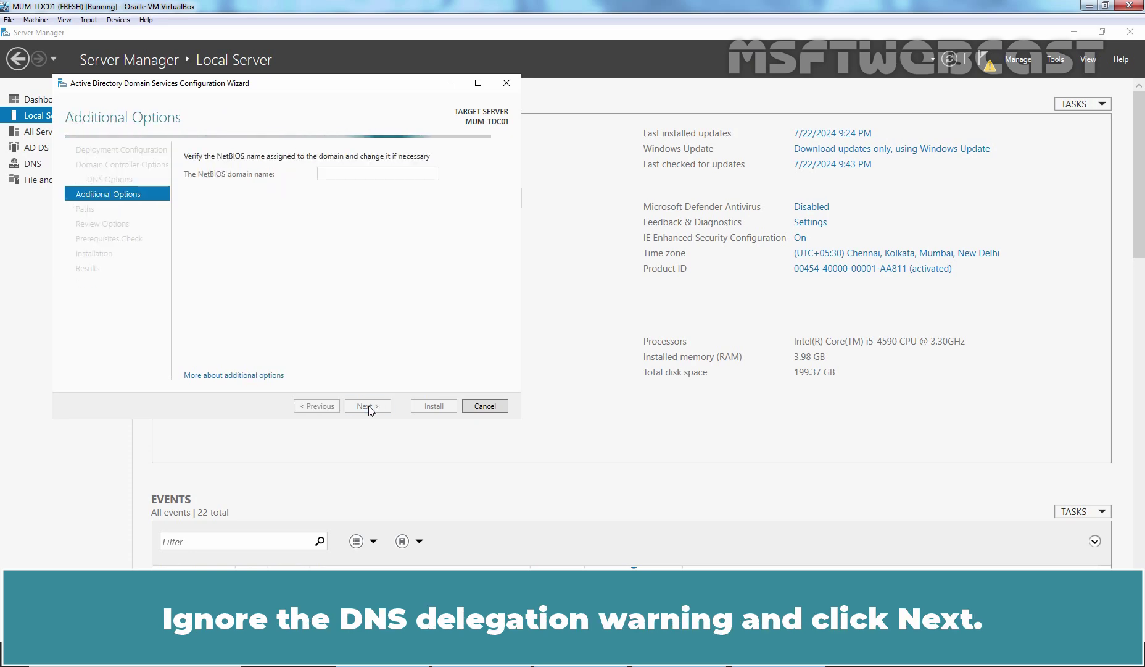
click(368, 406)
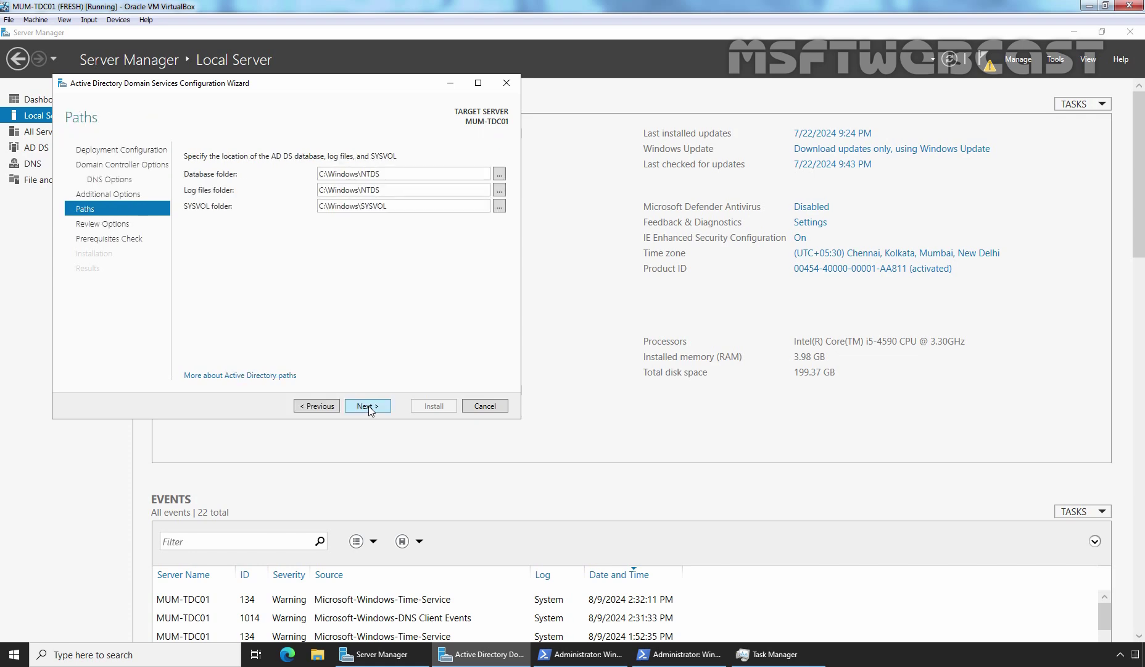
click(368, 406)
click(368, 406)
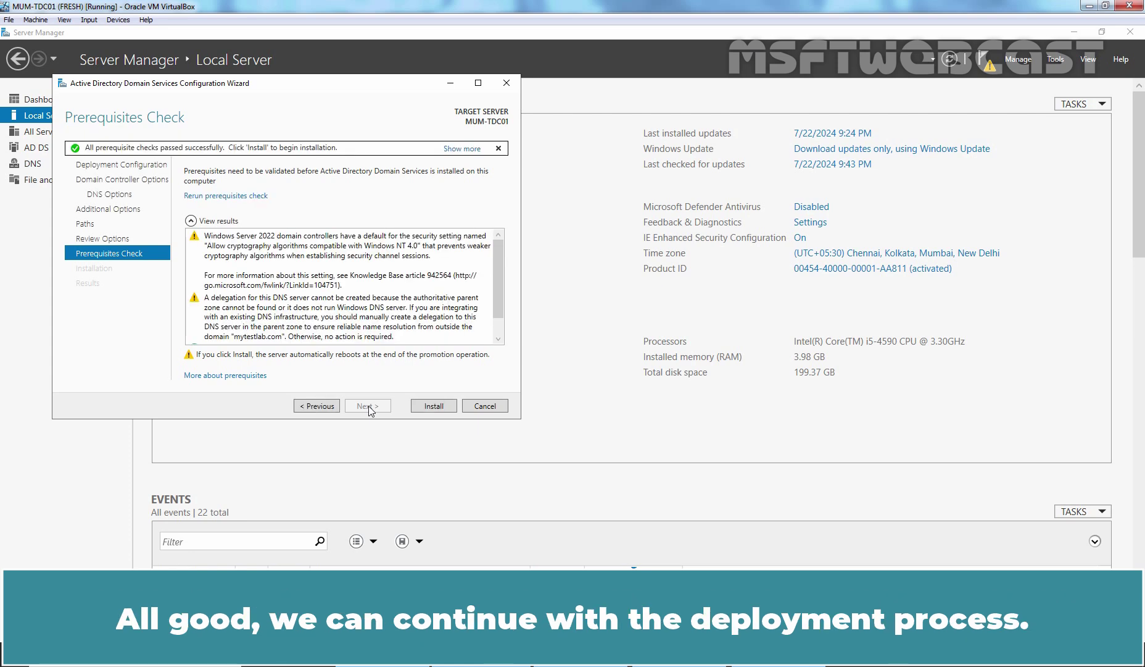
click(434, 406)
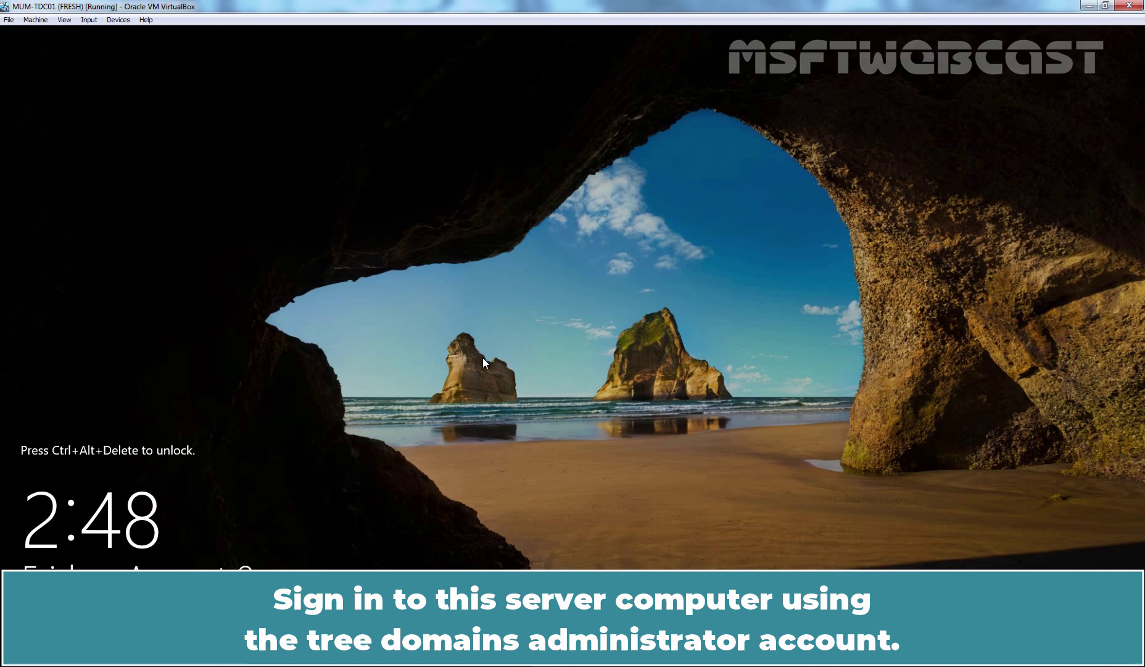
Sign in to MUM-TDC01 with the MYTESTLAB administrator password.
key(ctrl+alt+Delete)
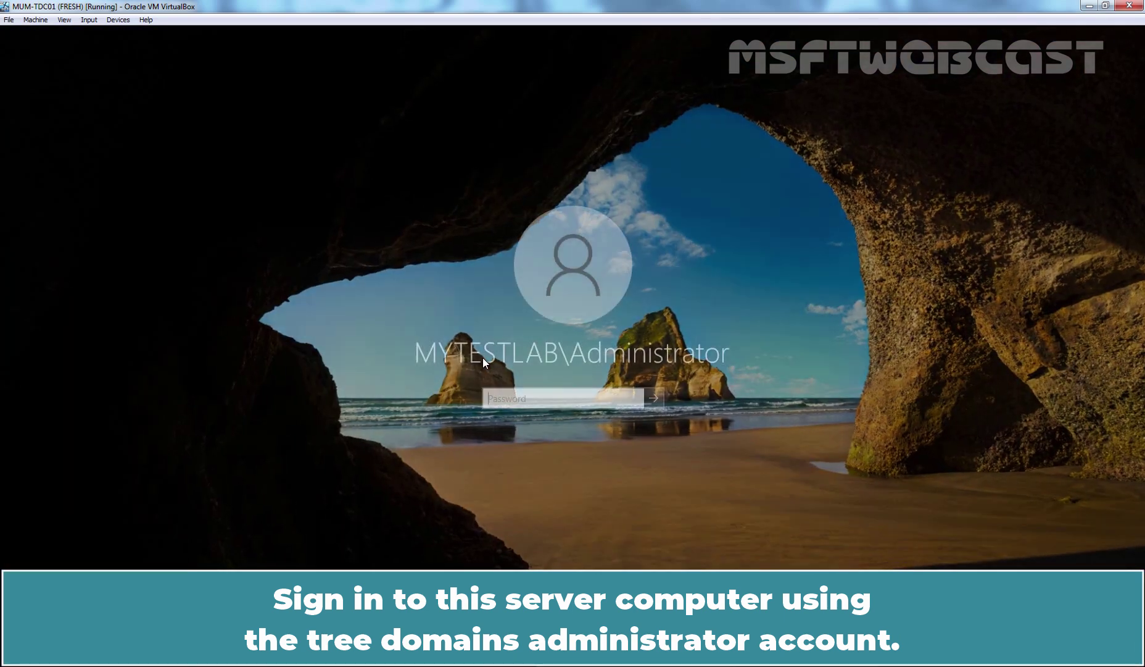
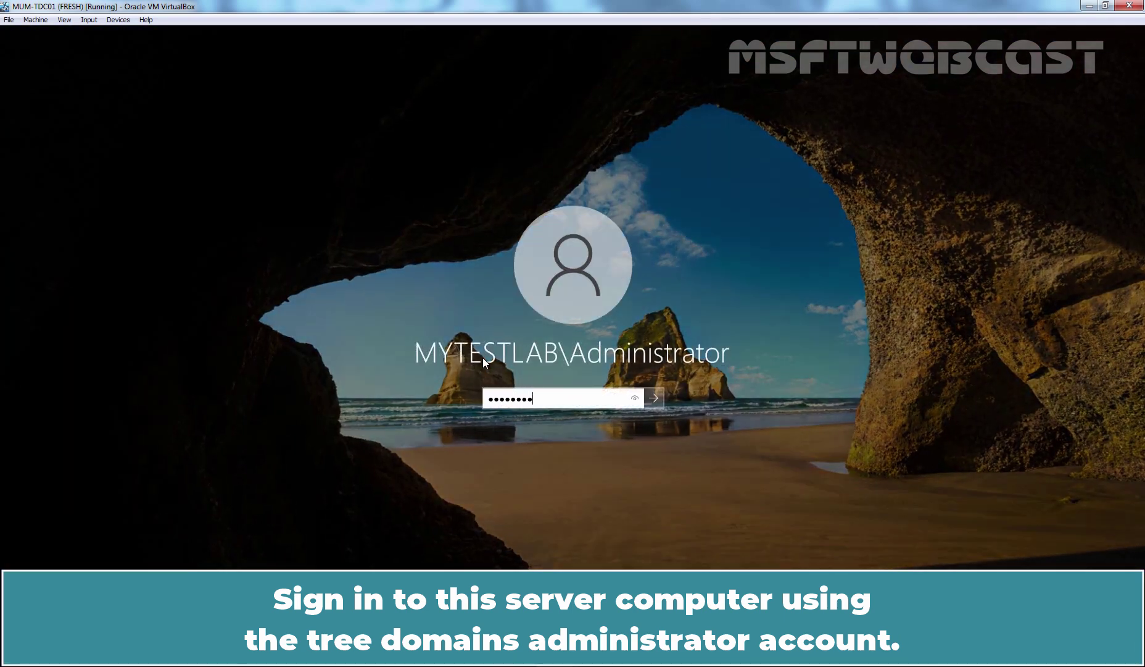
key(Return)
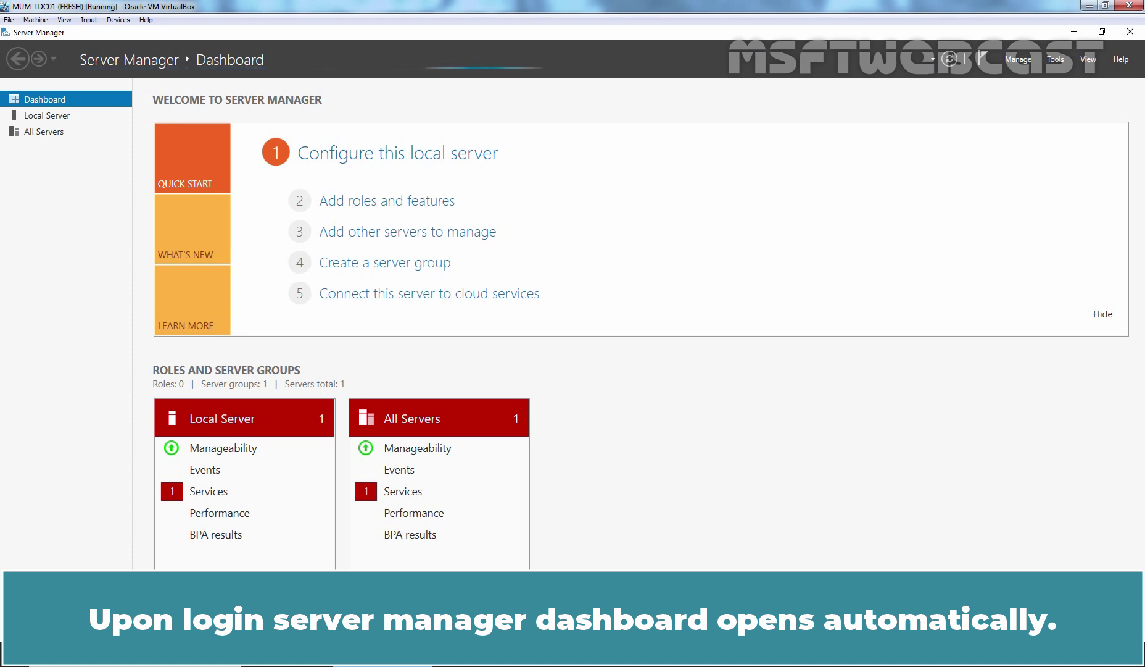
Check the Ethernet IPv4 DNS via ncpa.cpl (preferred 127.0.0.1, alternate 172.18.72.50), keep it, and close Network Connections.
key(super+r)
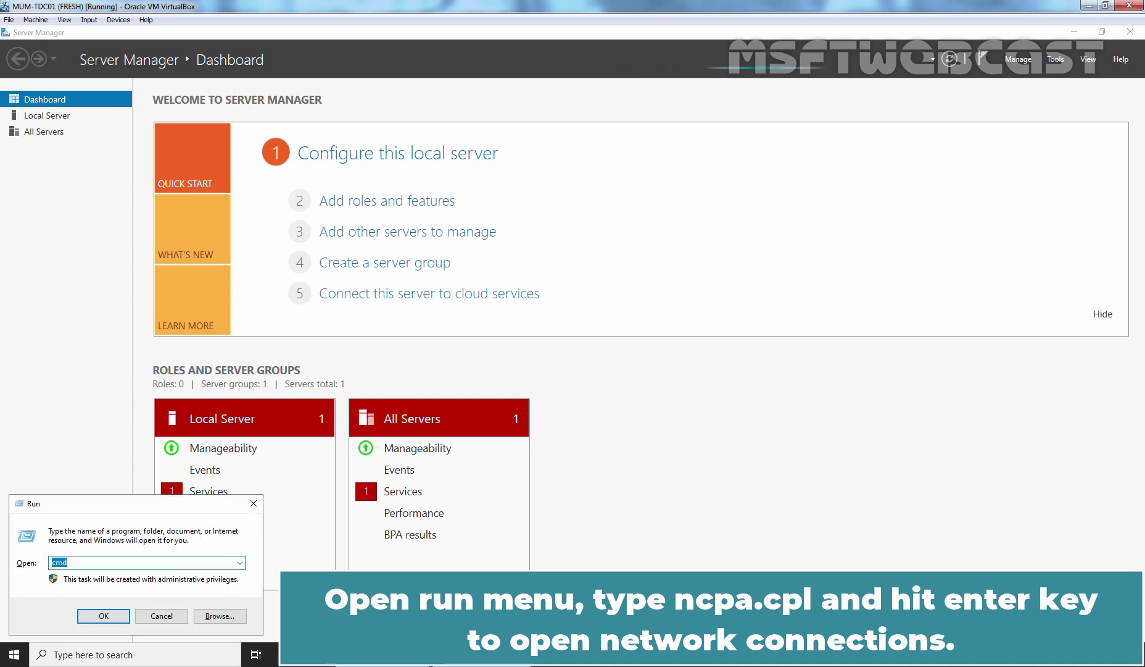
text(ncpa.cpl)
key(Return)
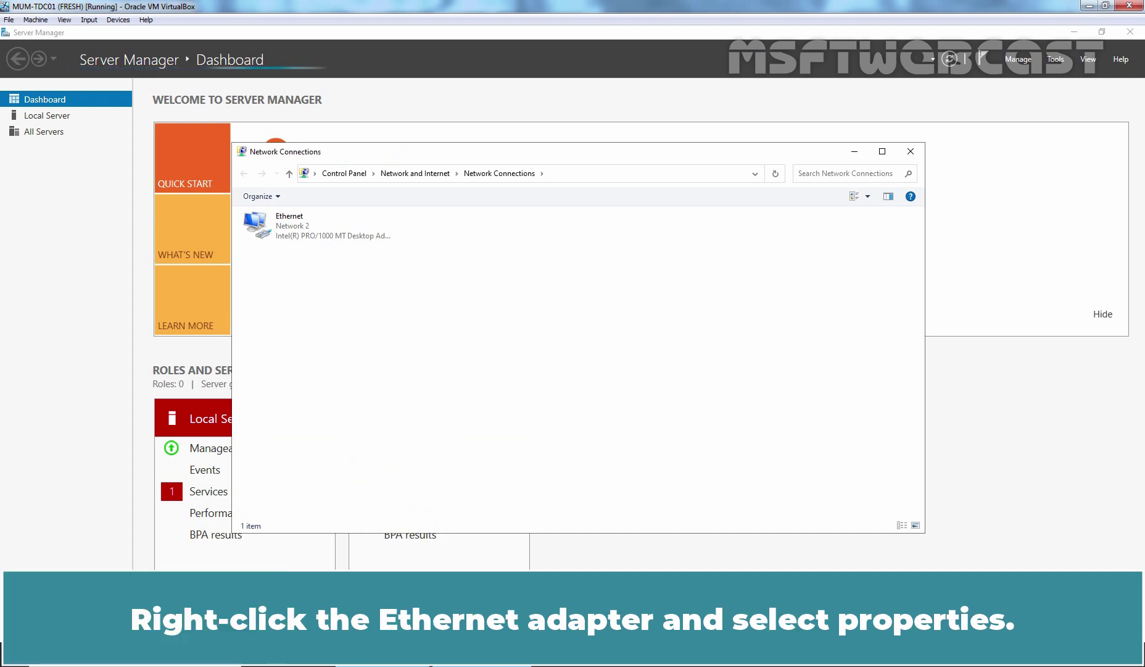
right_click(312, 230)
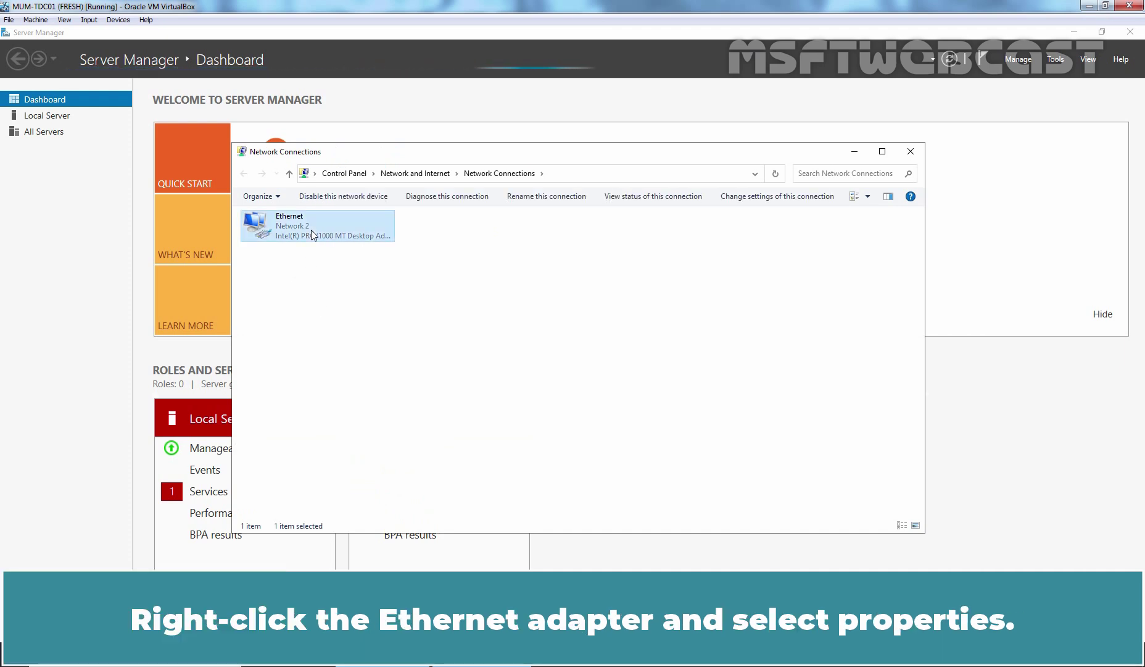
click(347, 347)
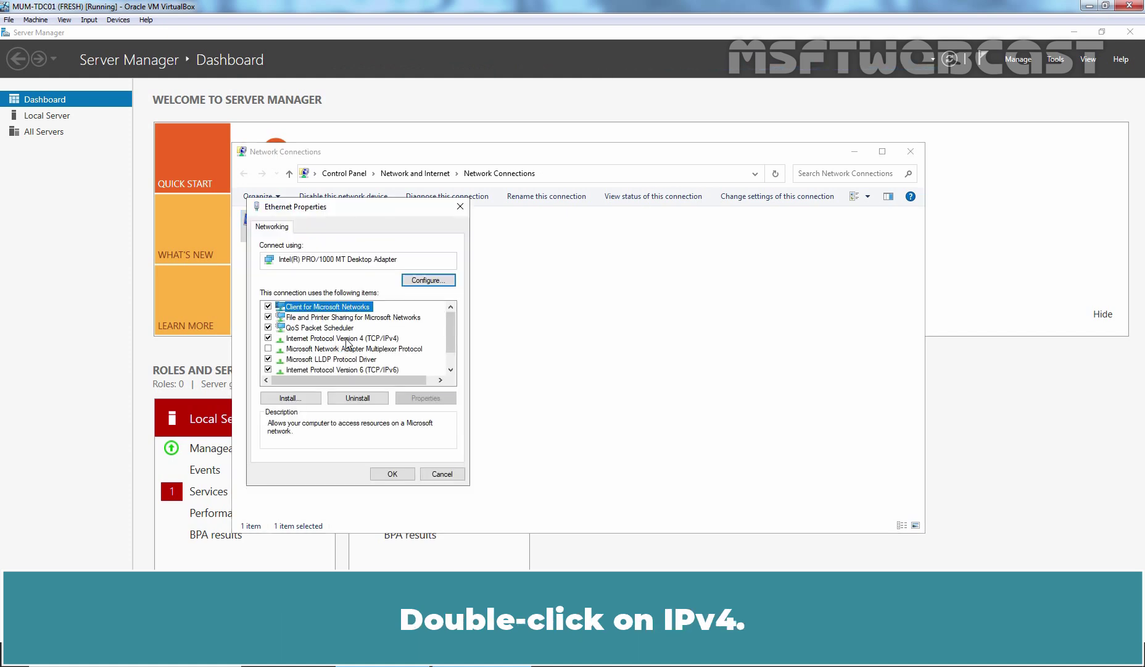
click(351, 339)
double_click(352, 339)
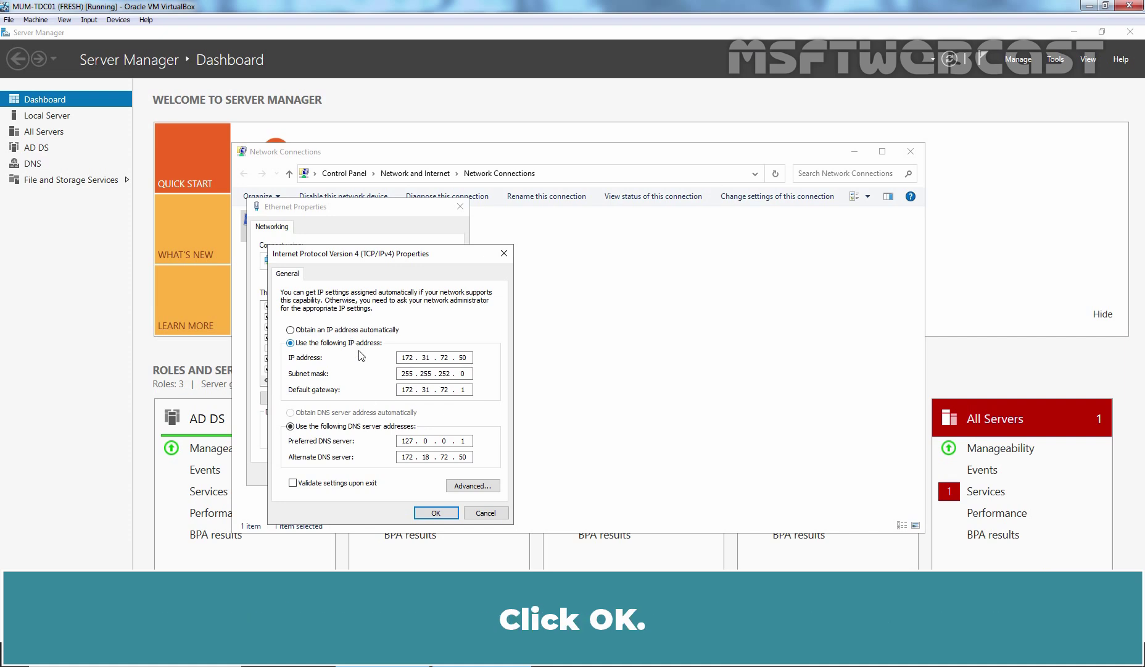
click(434, 513)
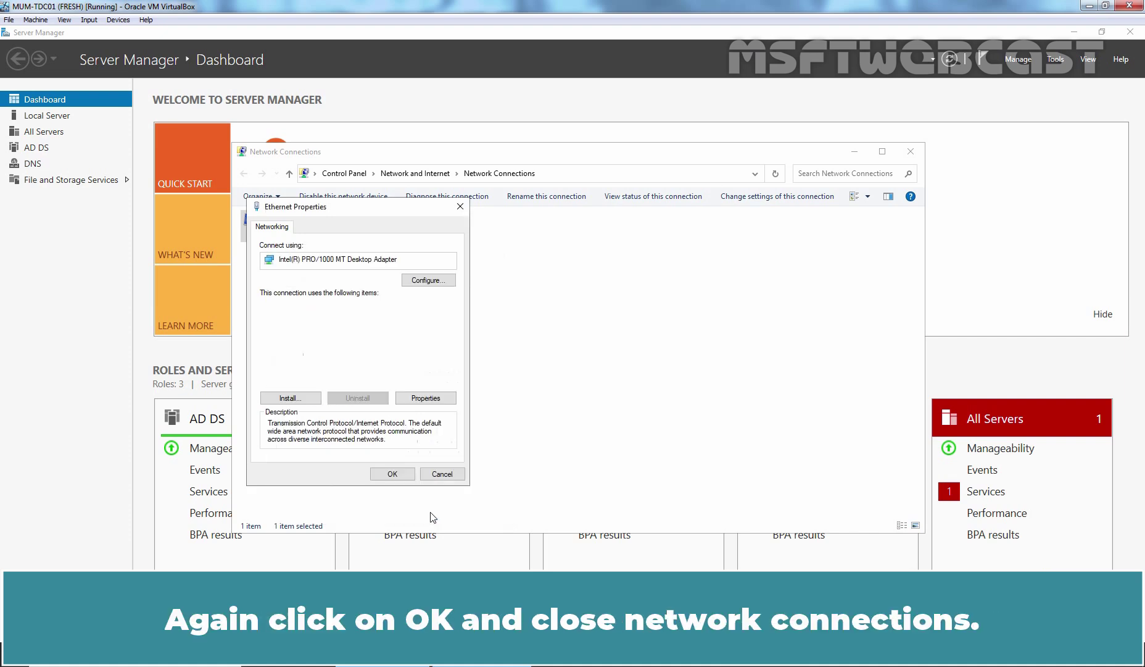
click(393, 474)
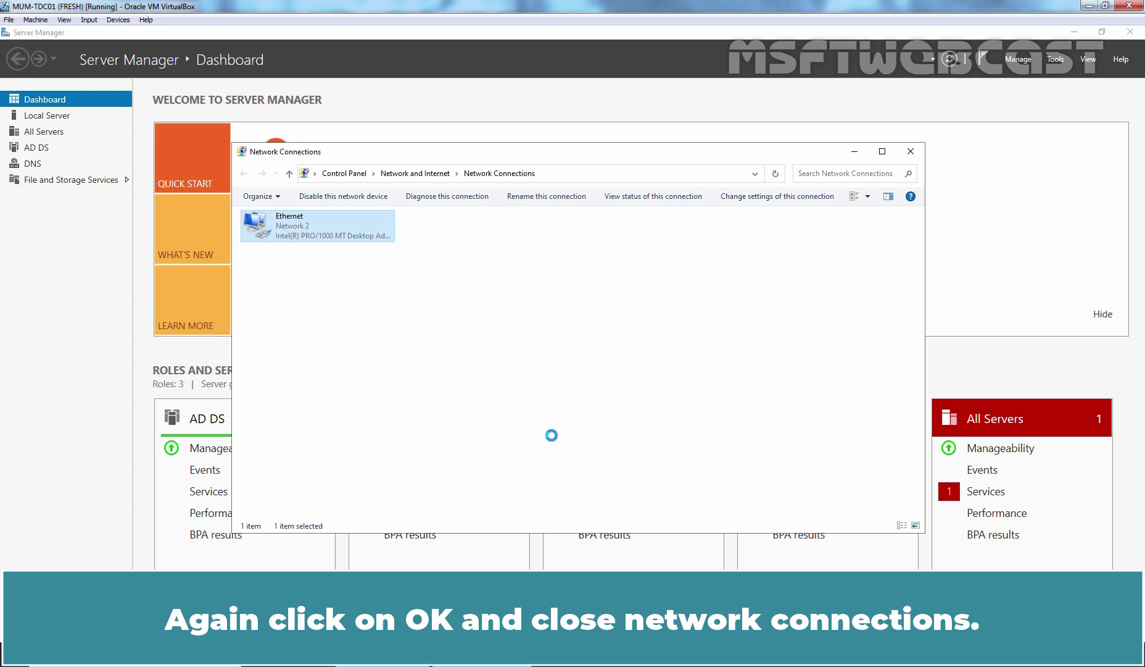
click(911, 152)
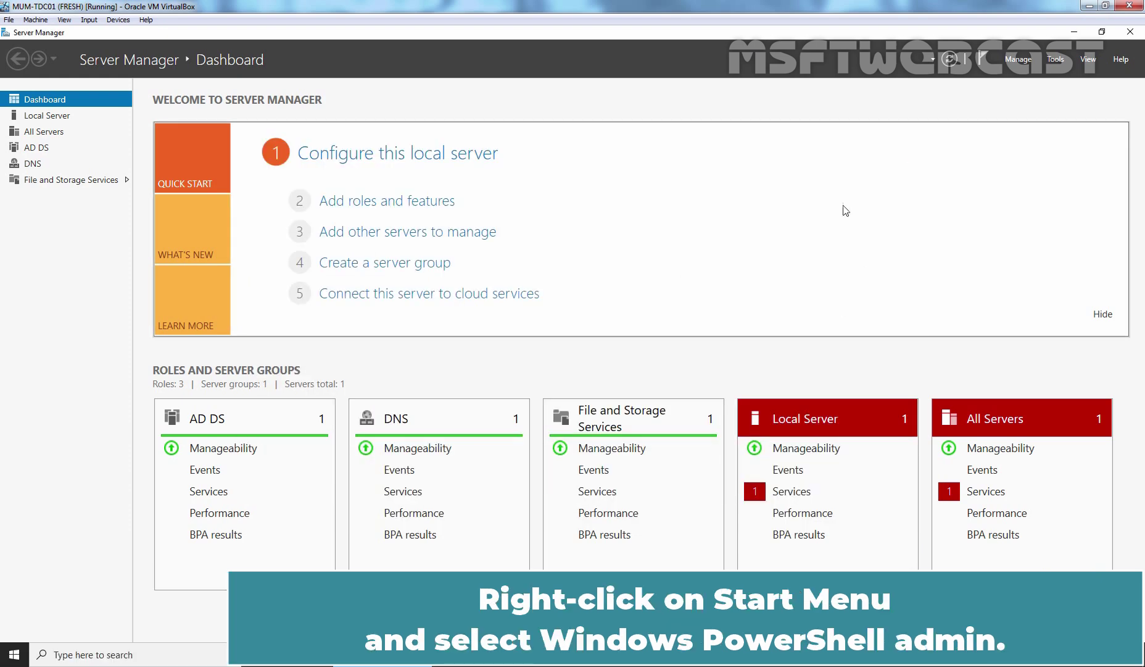
Ping msftwebcast.com from an administrator PowerShell console on MUM-TDC01.
right_click(10, 658)
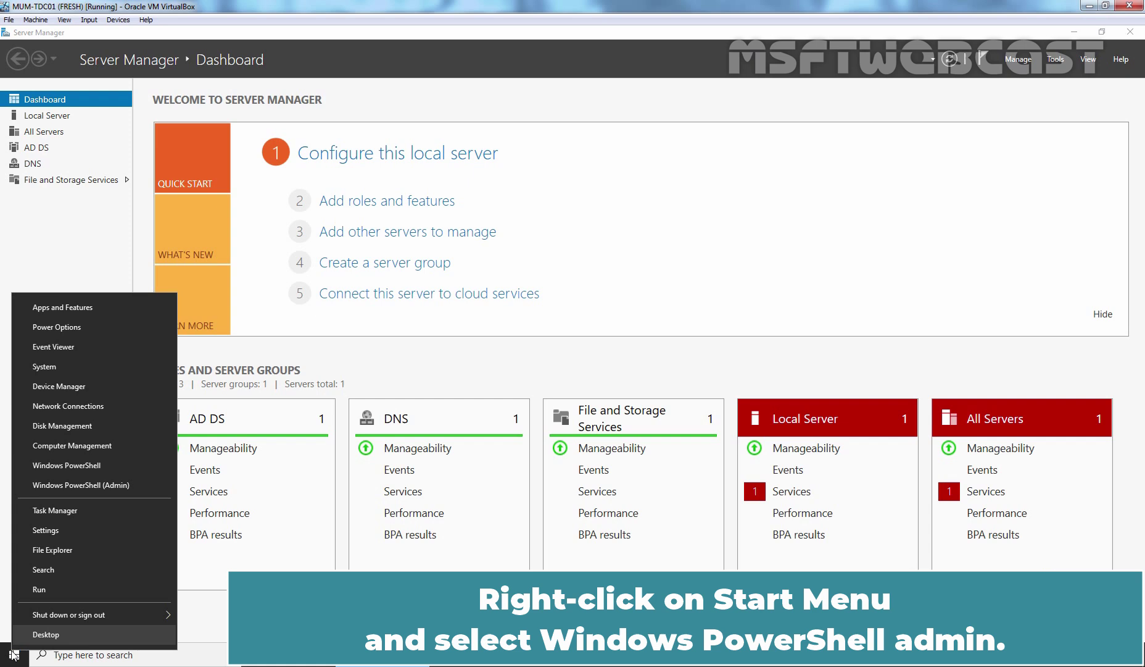
click(69, 486)
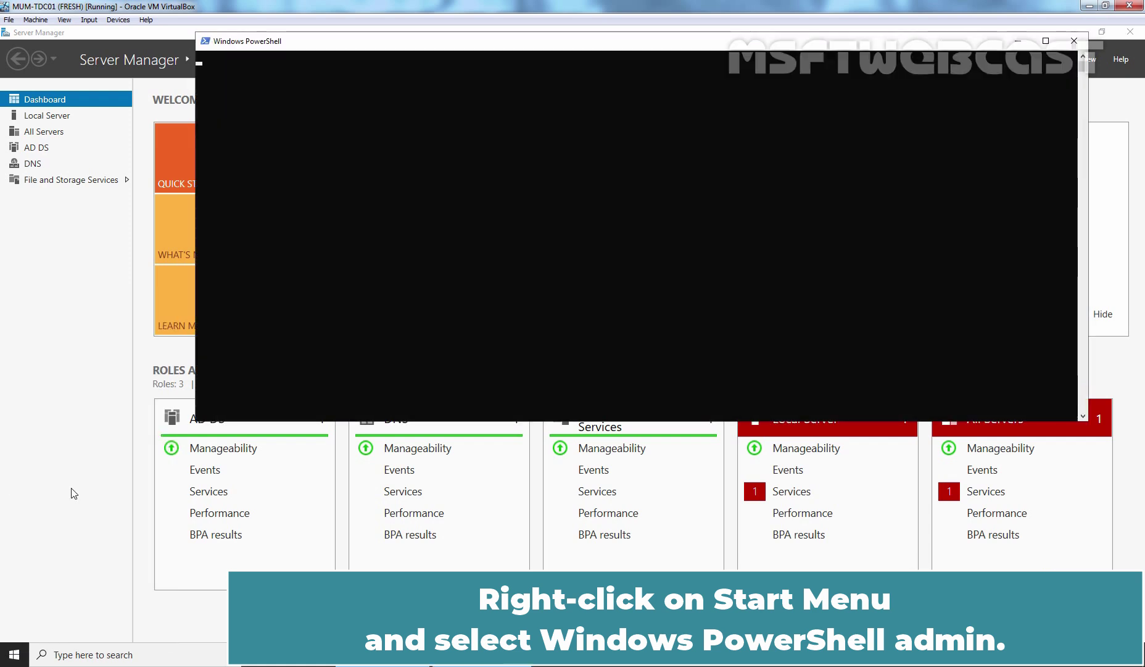
text(ping )
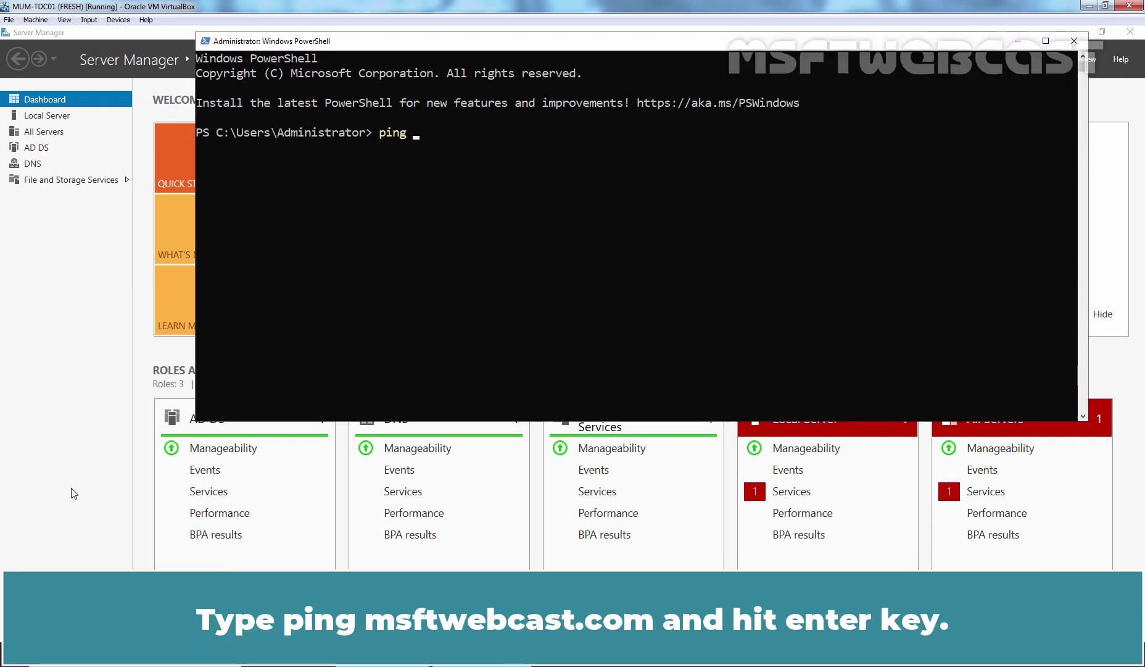
text(msftwebcast.)
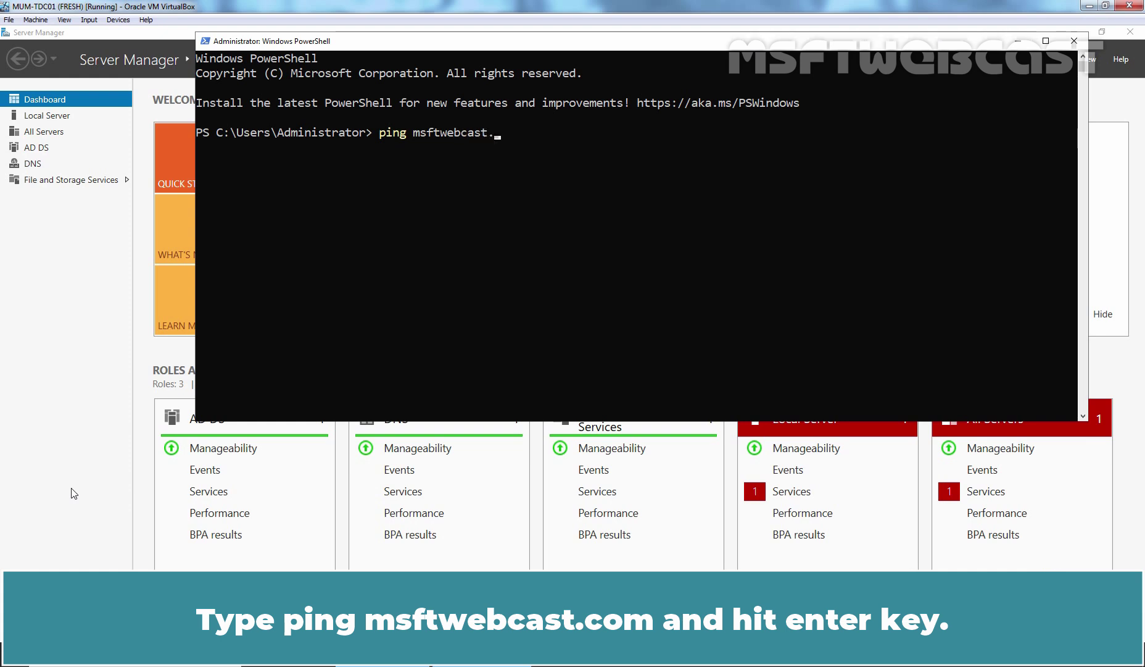
text(com)
key(Return)
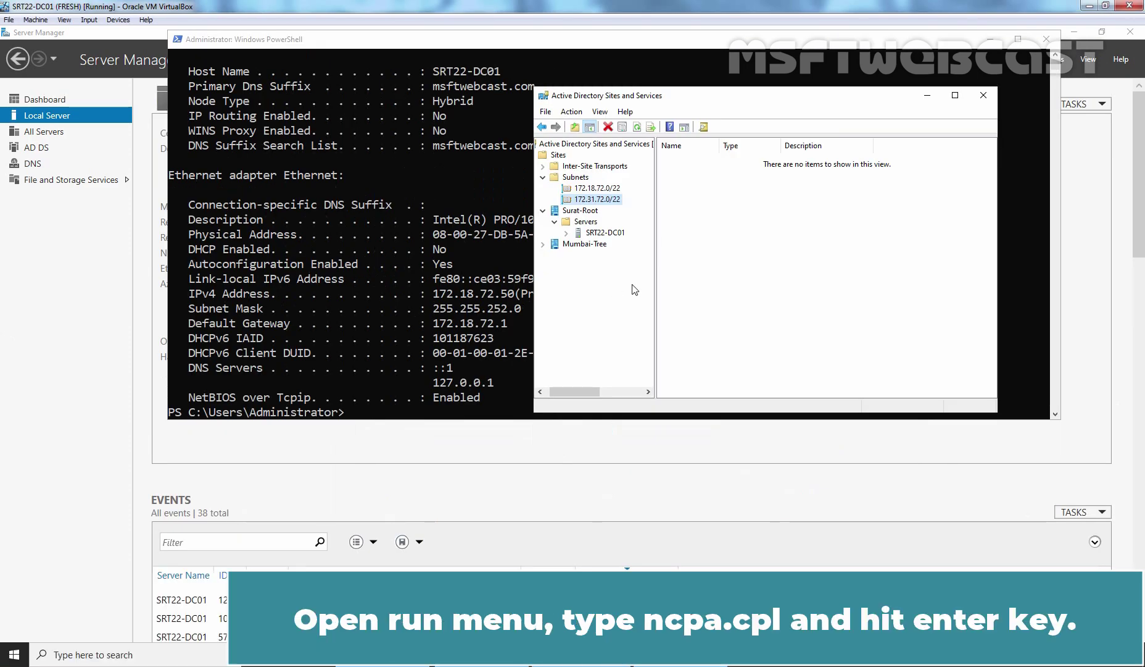
Set SRT22-DC01's Ethernet IPv4 alternate DNS to 172.31.72.50, save it, and close Network Connections.
key(super+r)
text(ncpa.cp)
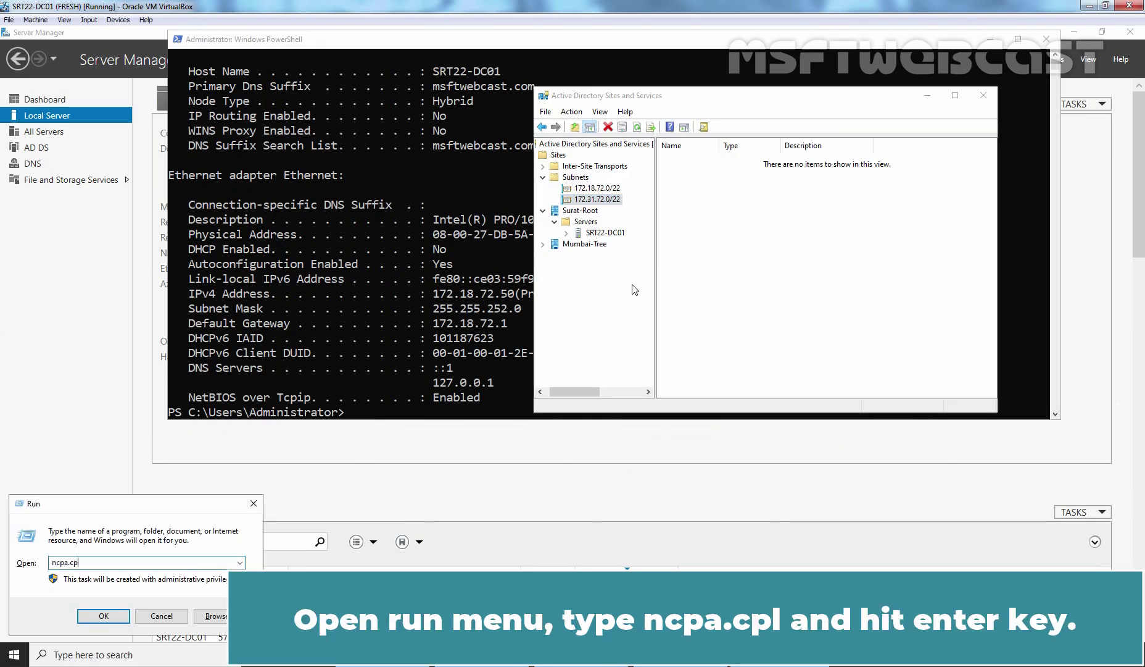
key(Return)
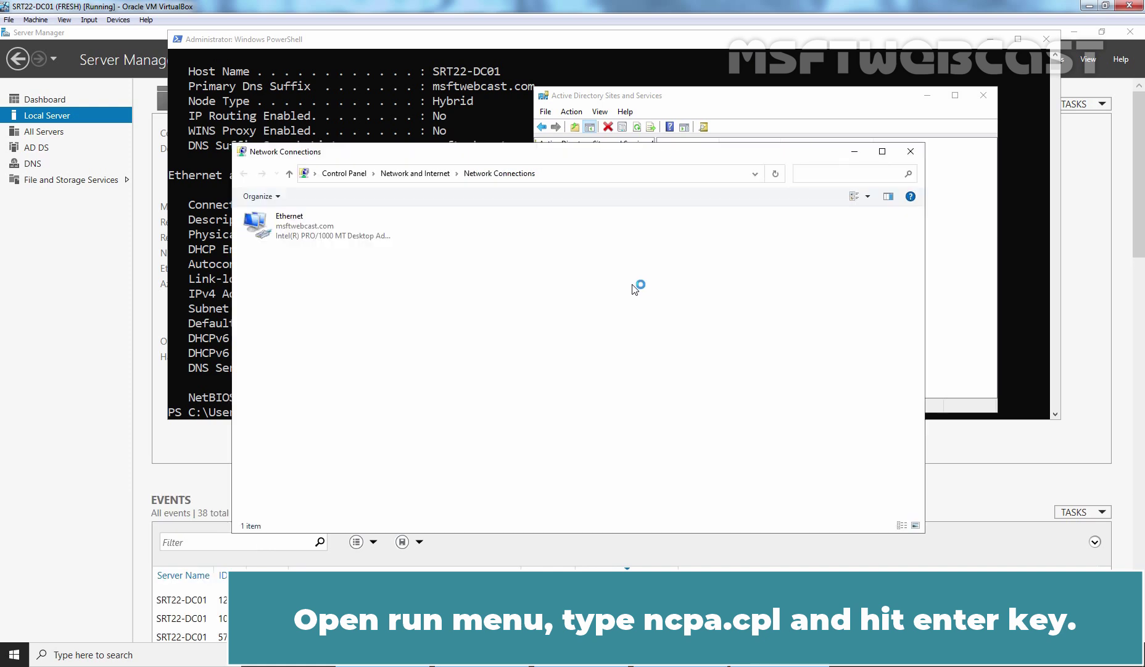
click(302, 231)
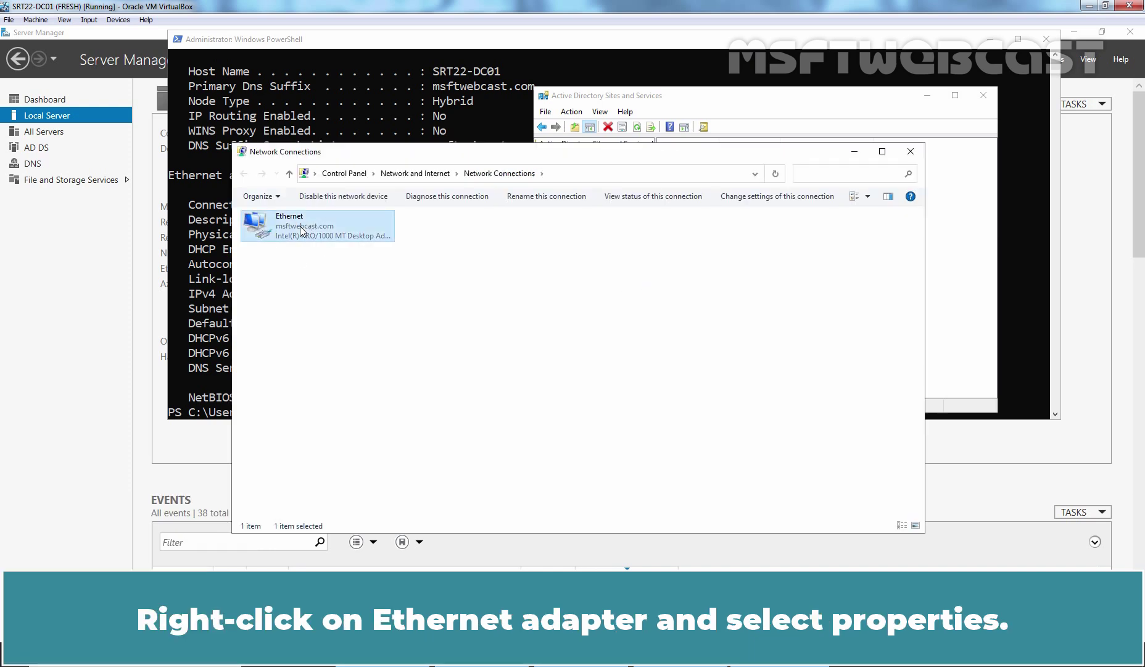
right_click(302, 231)
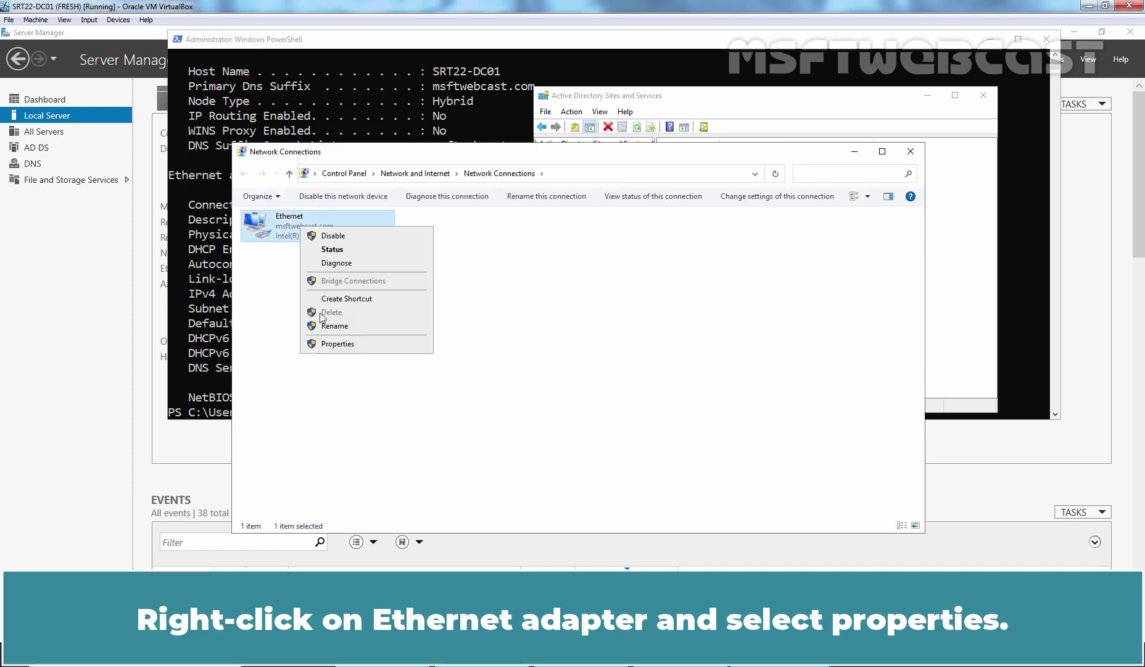
click(331, 347)
double_click(355, 339)
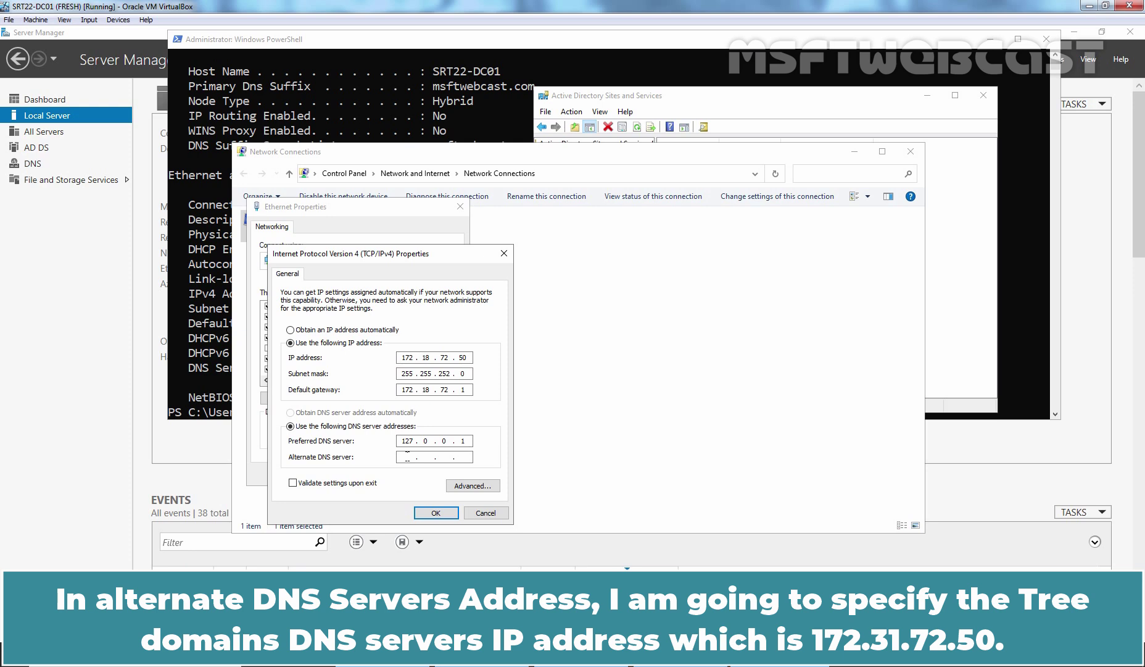
click(408, 456)
text(172 . 31 . 72 . 50)
click(437, 513)
click(390, 476)
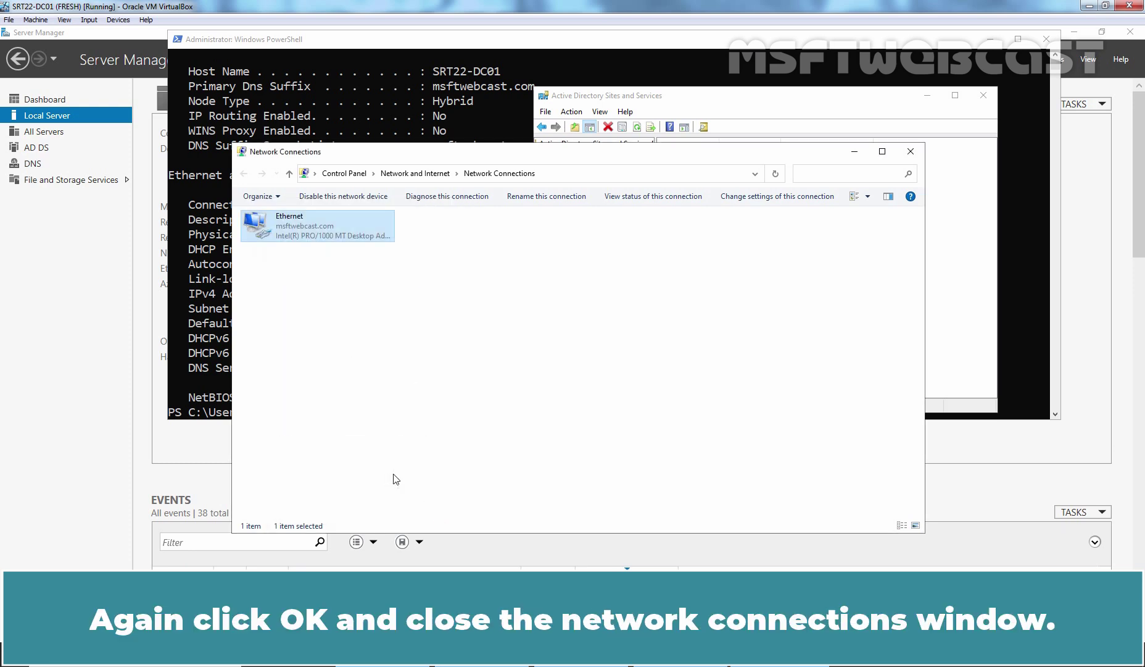
click(910, 152)
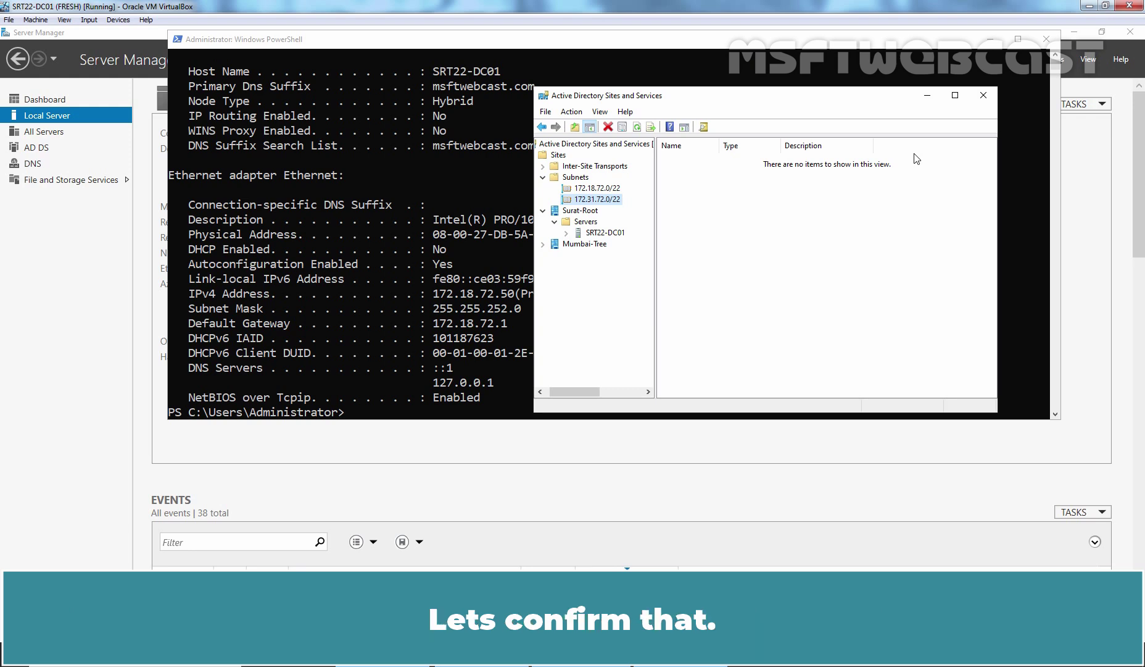
Ping mytestlab.com from the PowerShell console on SRT22-DC01.
click(501, 203)
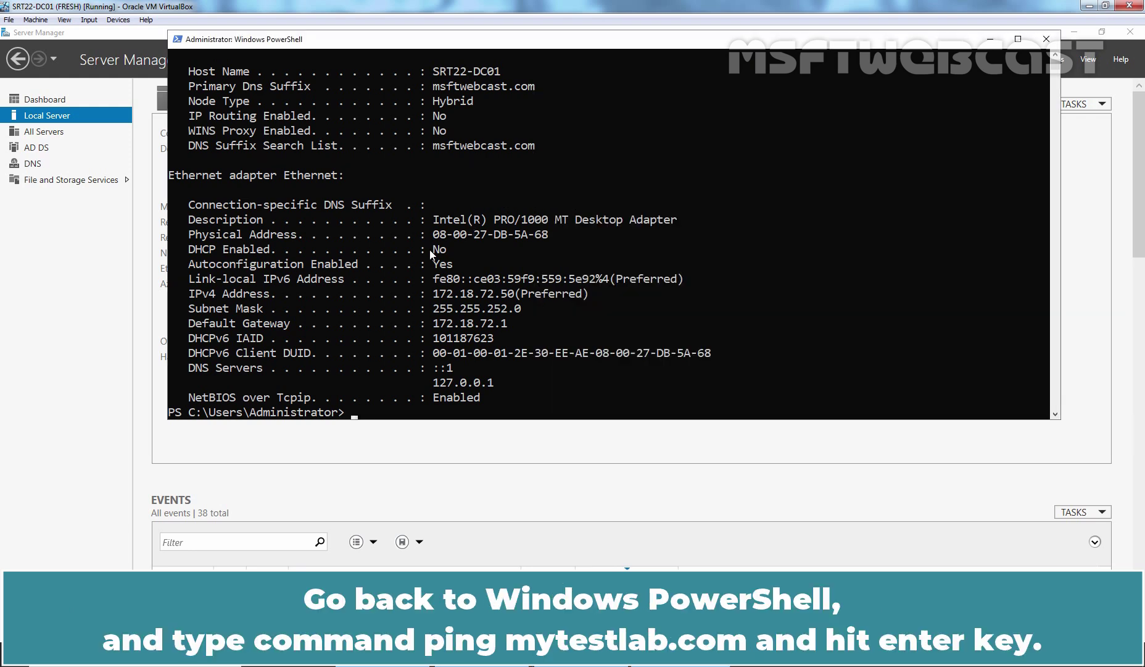
text(ping mytestlab.com)
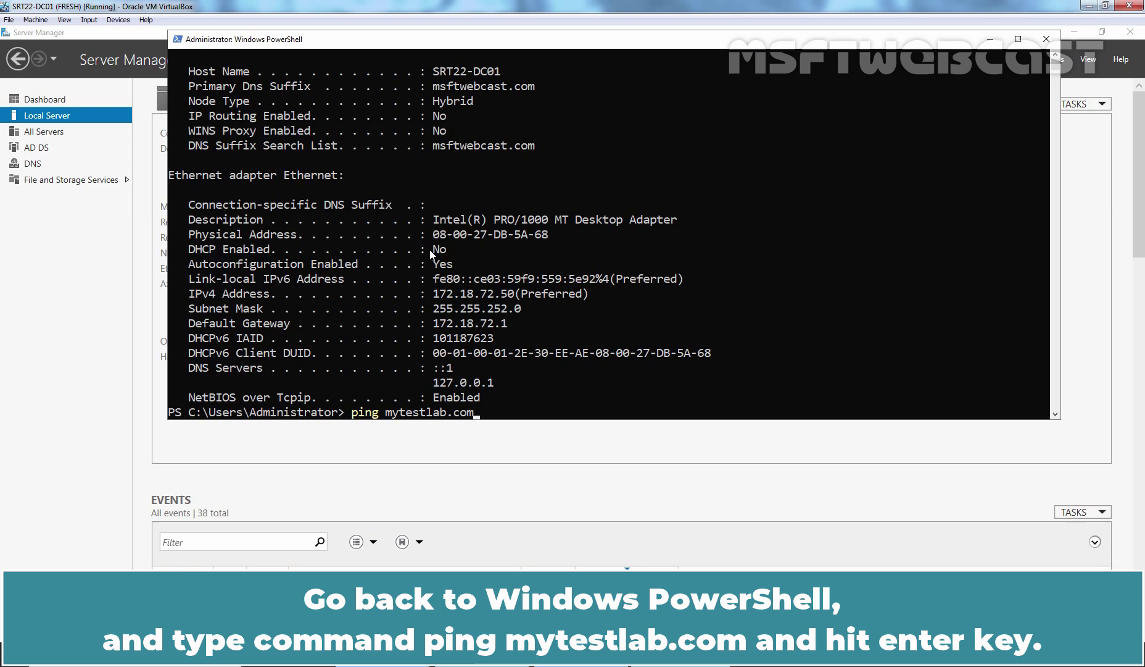
key(Return)
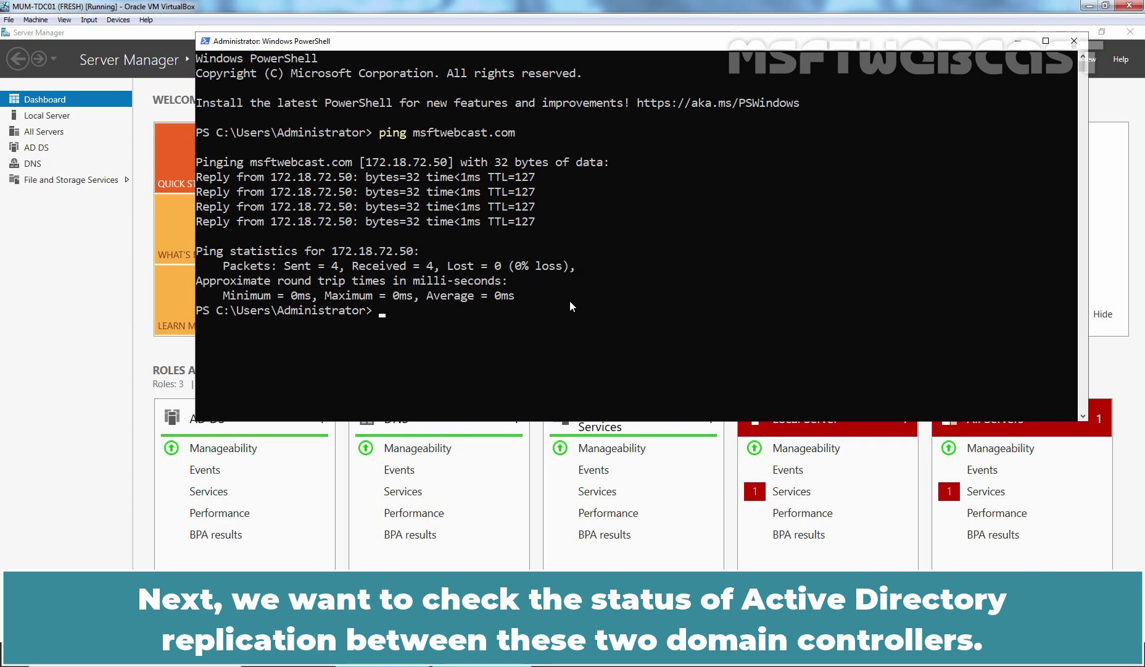
Bring Server Manager forward on MUM-TDC01 and show its Tools menu.
click(948, 467)
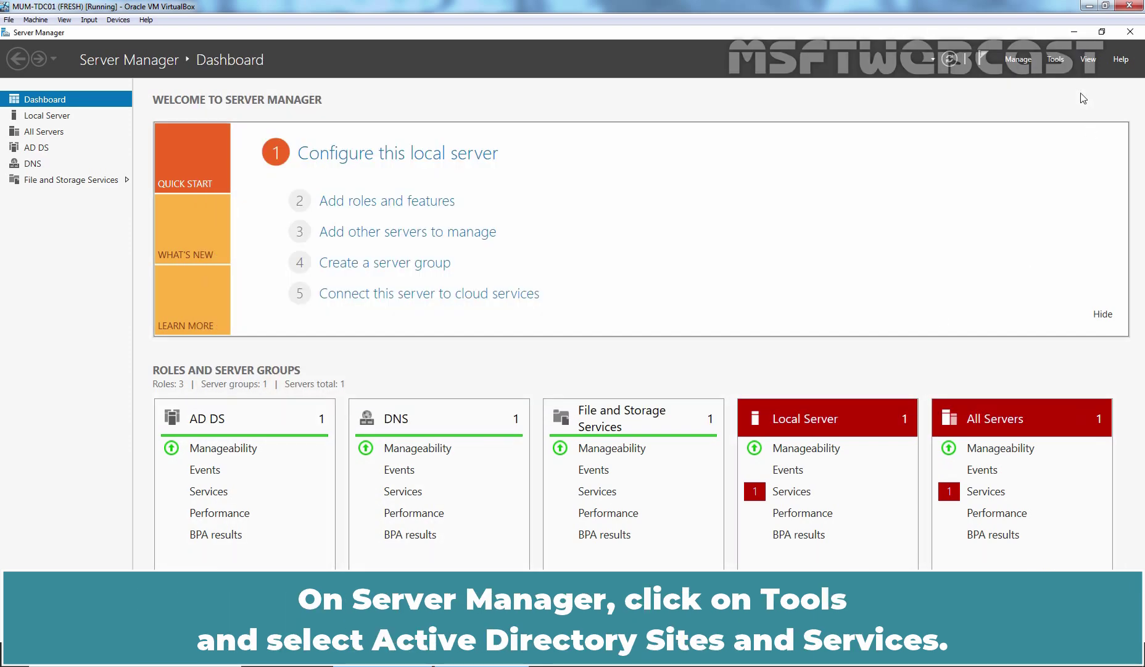
click(1053, 60)
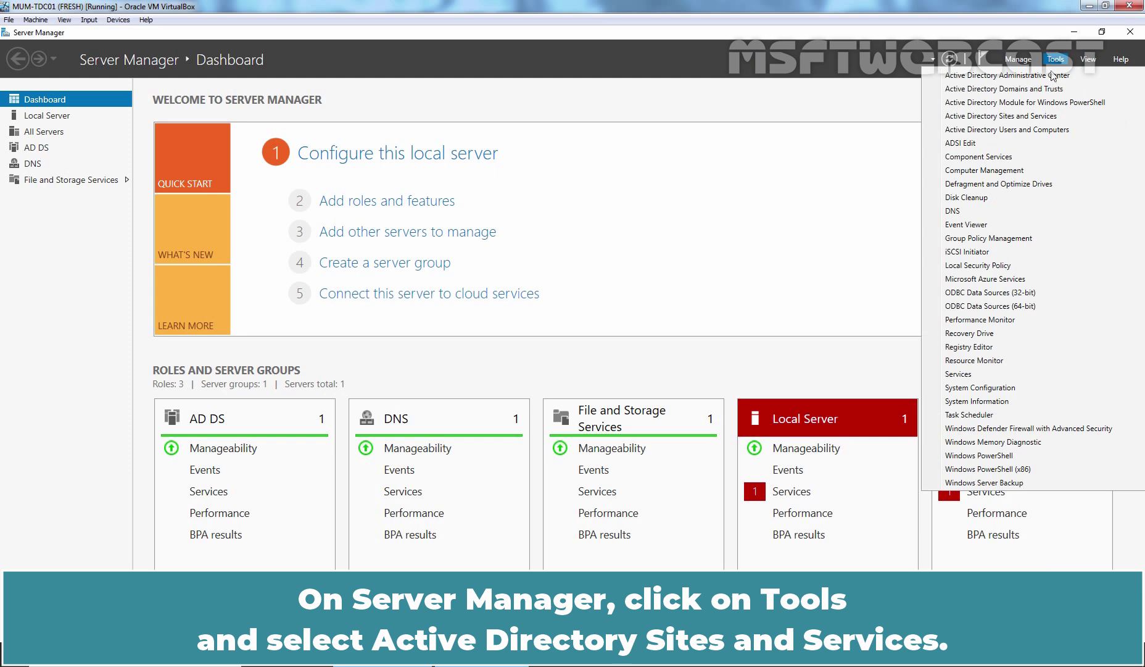
Open Active Directory Sites and Services and browse to Mumbai-Tree > Servers > MUM-TDC01 > NTDS Settings.
click(1005, 117)
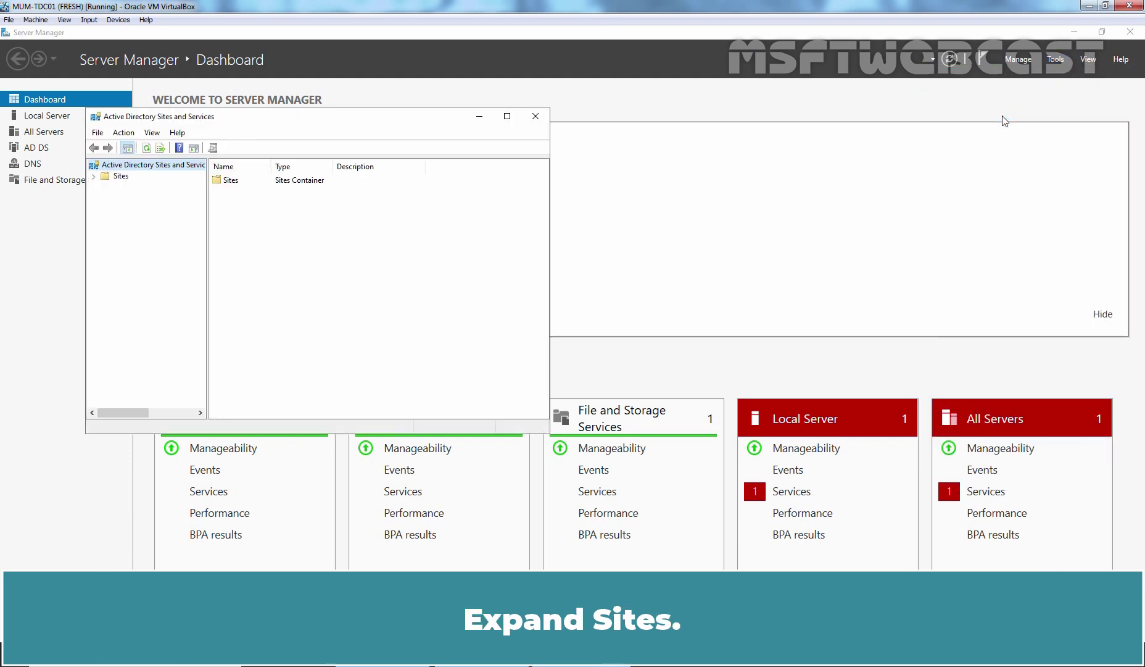
click(114, 176)
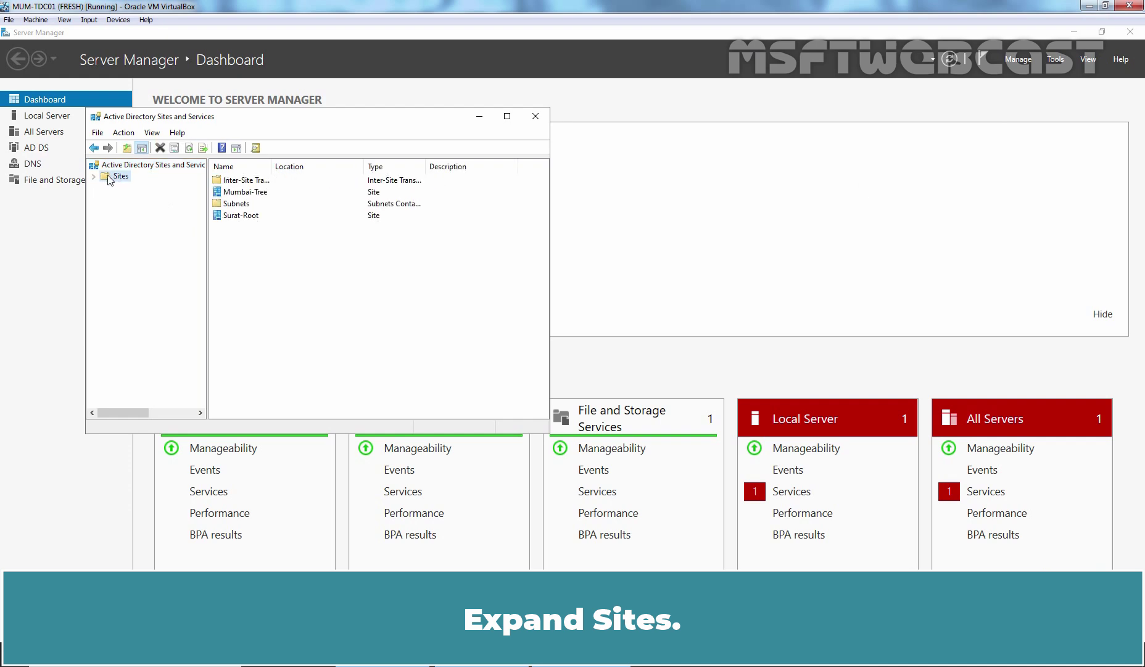
click(94, 177)
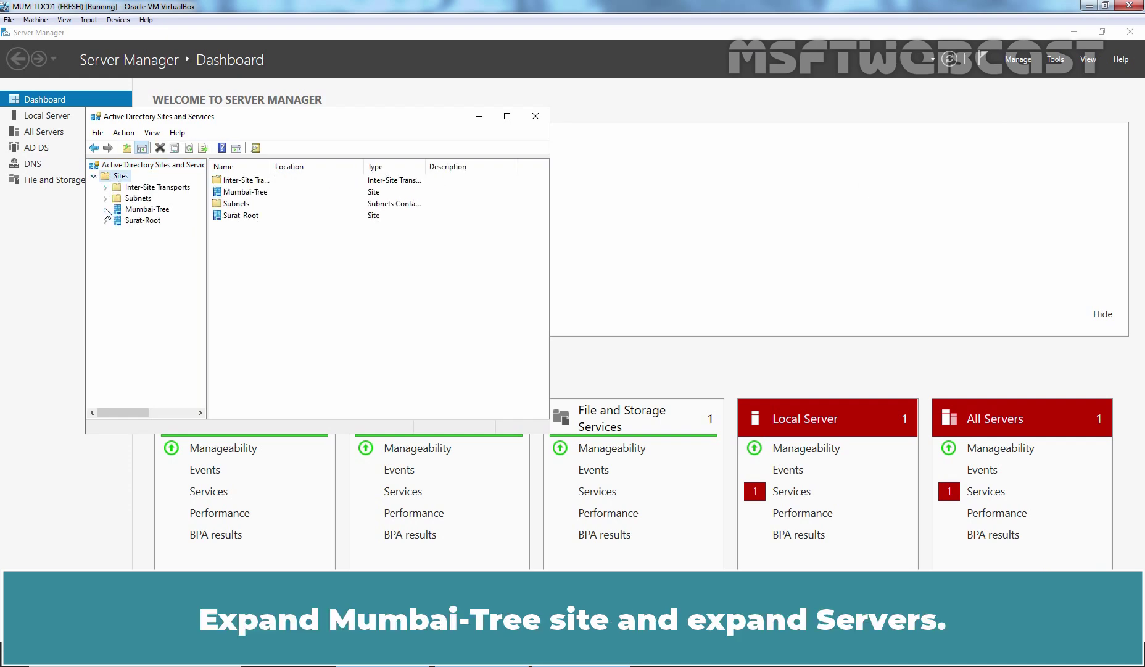
click(105, 209)
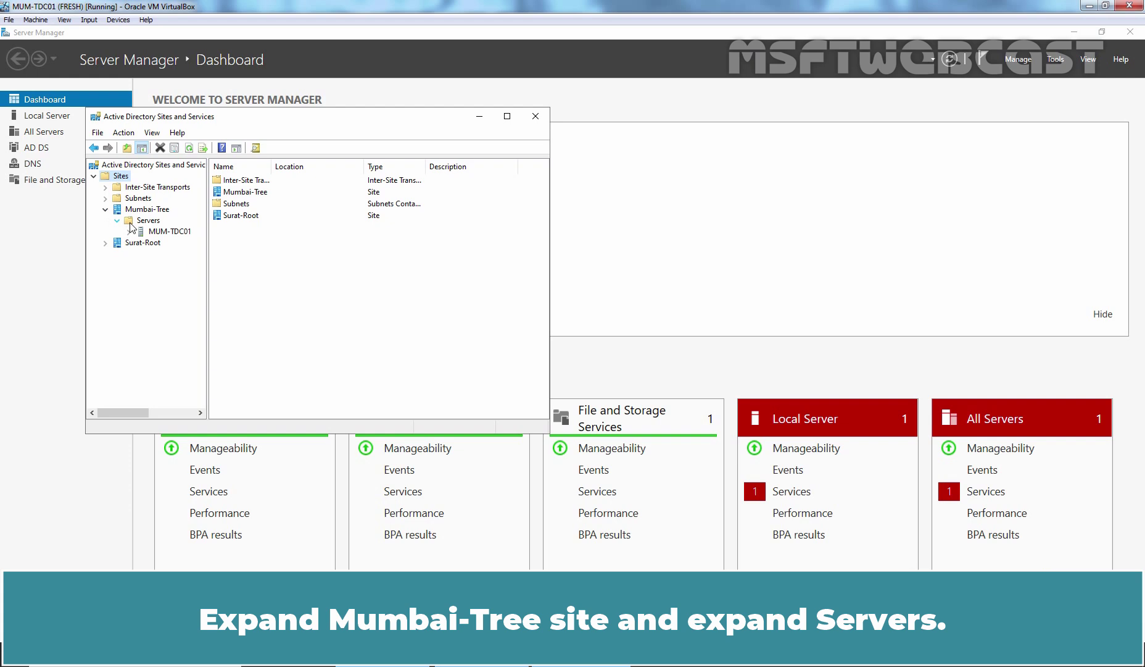
click(117, 220)
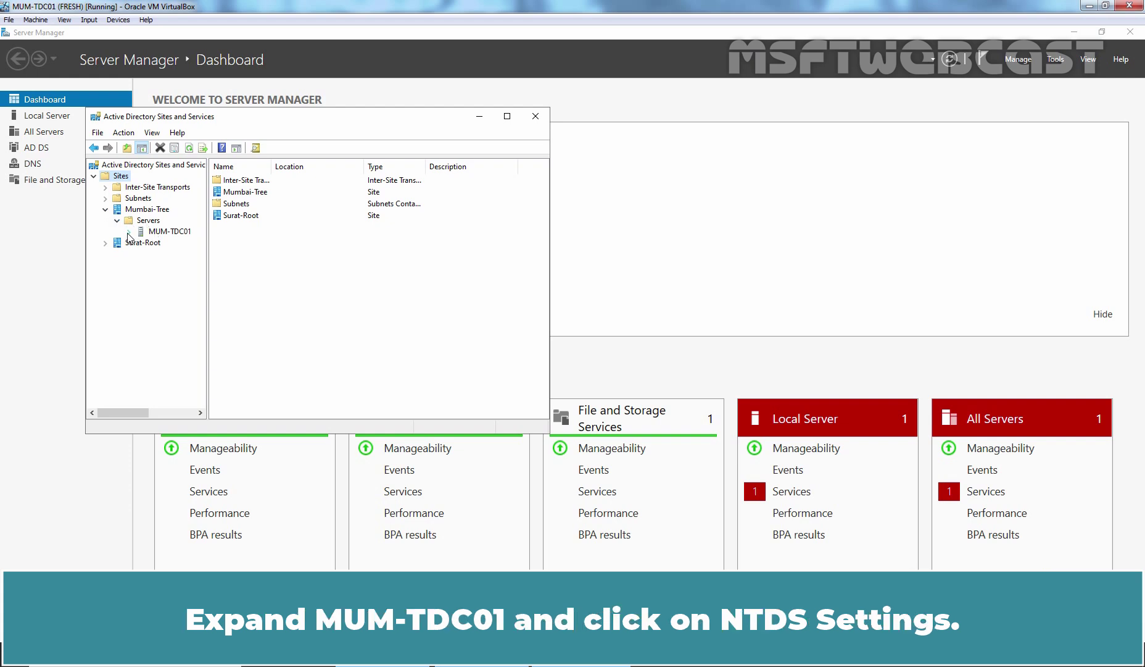
click(128, 231)
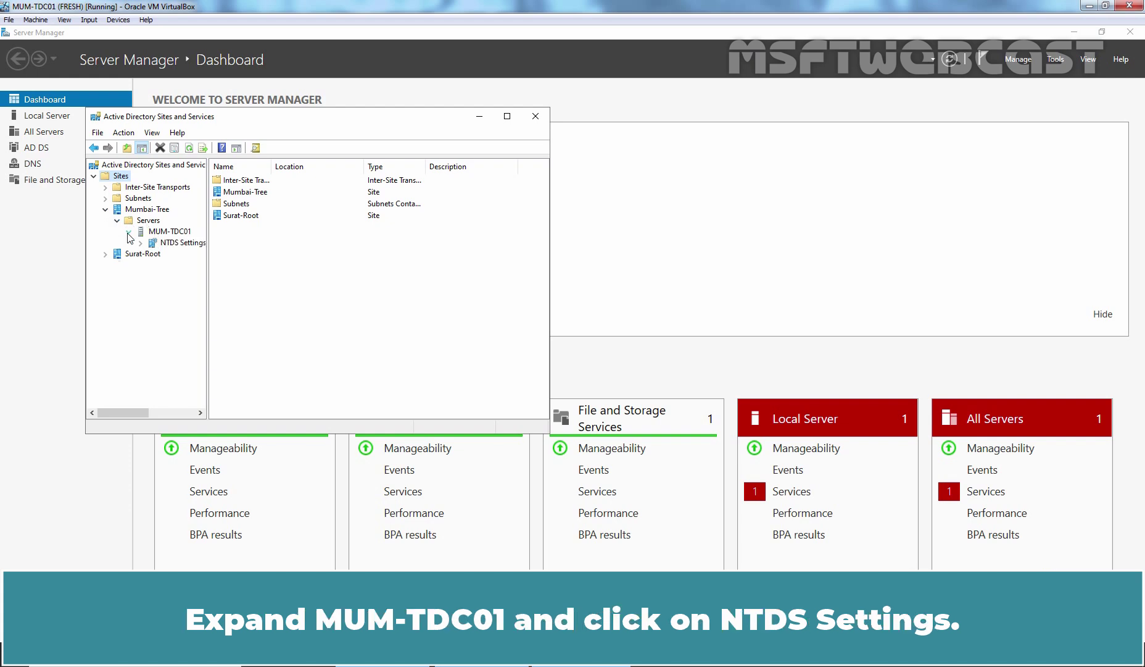
click(182, 243)
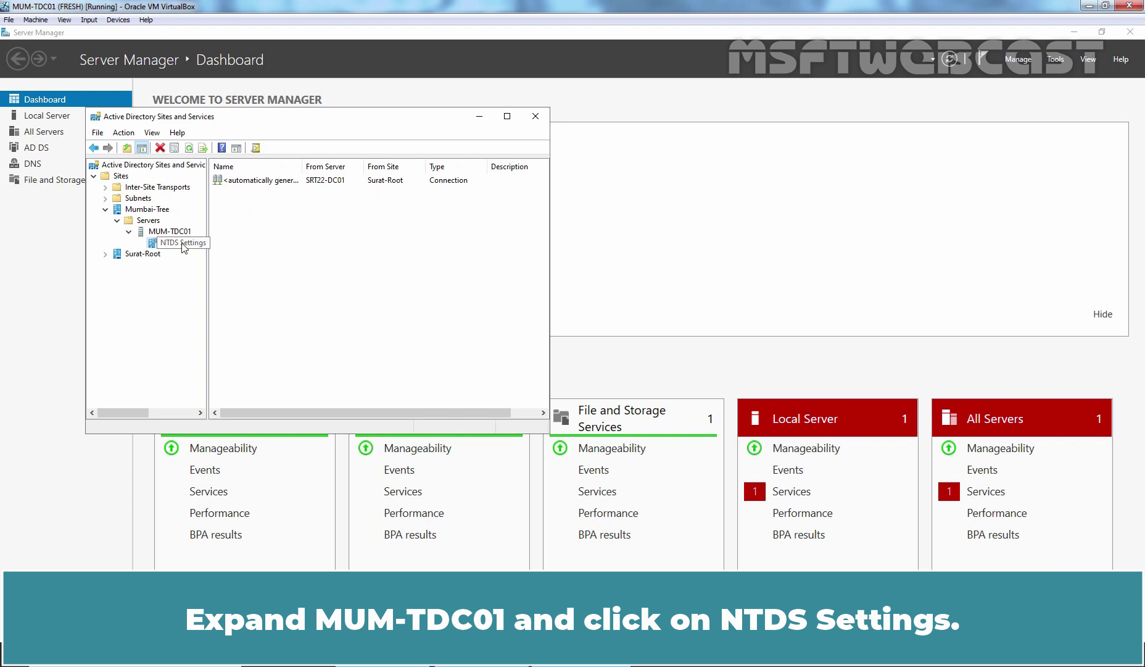
Check the replication topology on NTDS Settings, refresh the connection list, and maximize the window.
right_click(174, 242)
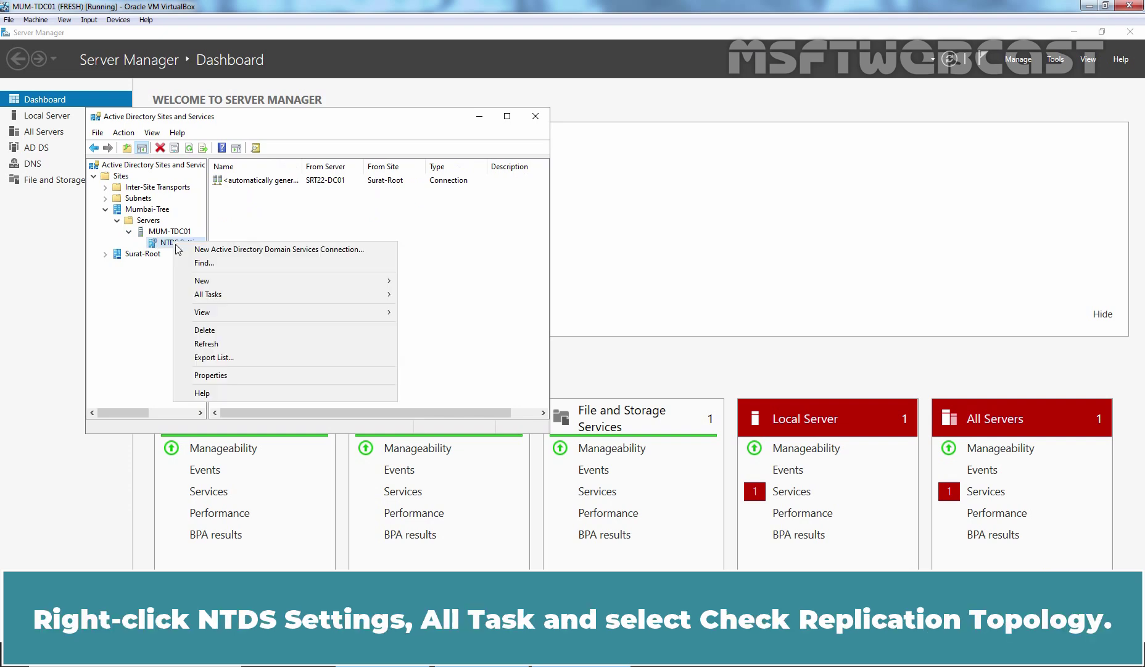
mouse_move(204, 295)
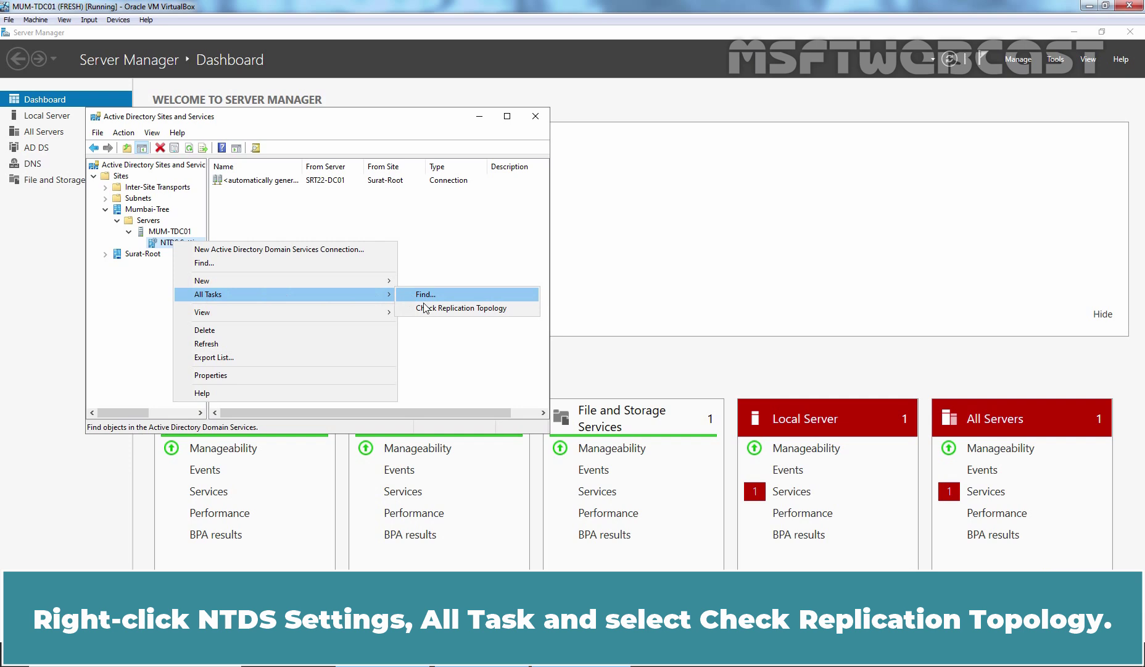
click(486, 308)
click(672, 390)
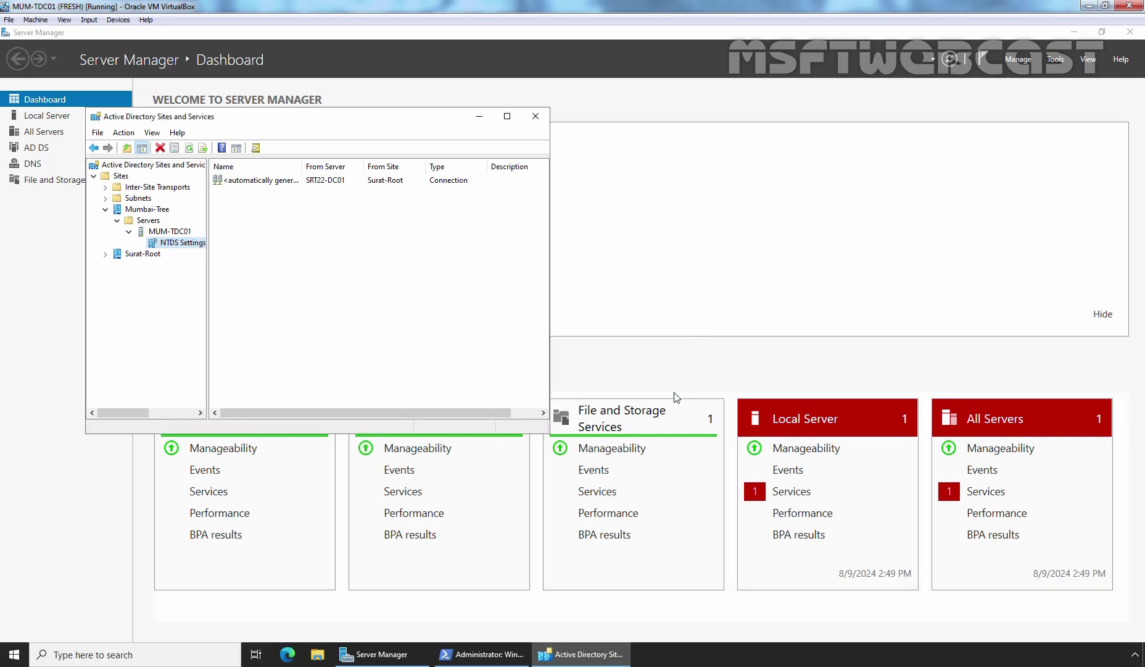
right_click(350, 259)
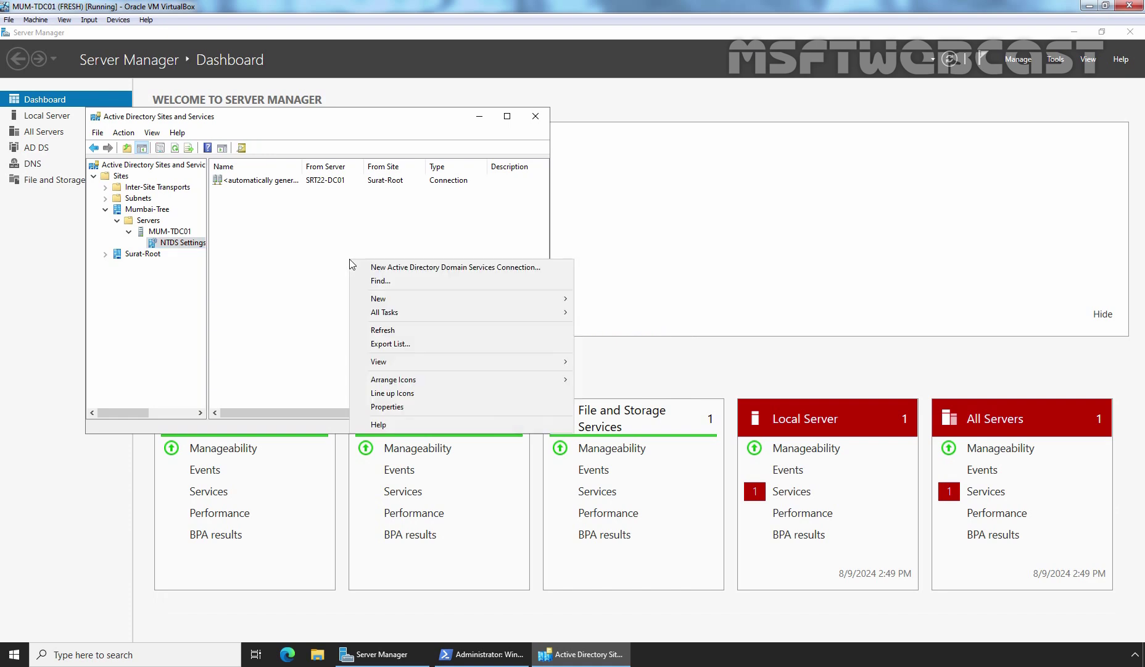
click(388, 330)
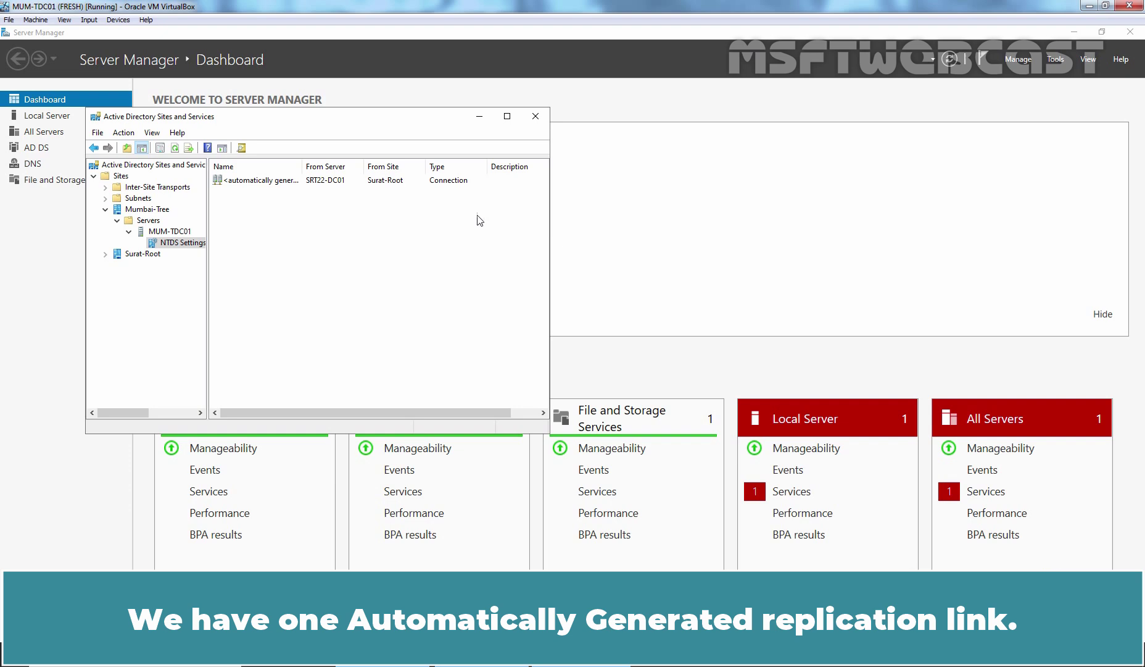
click(508, 116)
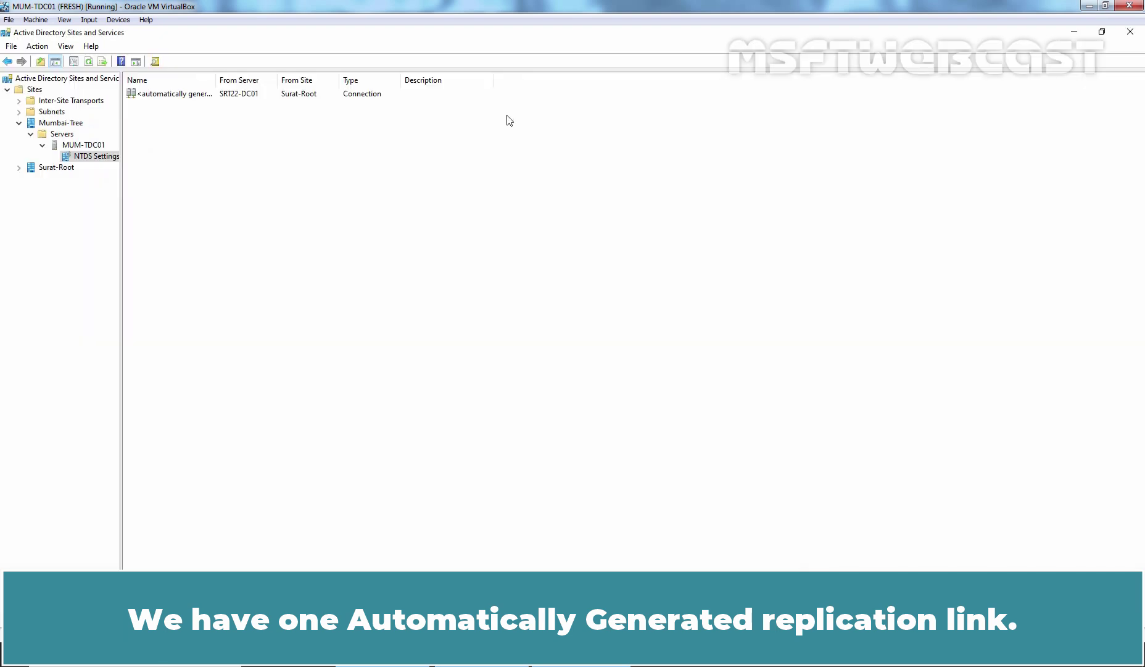
Run Replicate Now on the automatically generated connection from SRT22-DC01, then switch to SRT22-DC01.
click(193, 98)
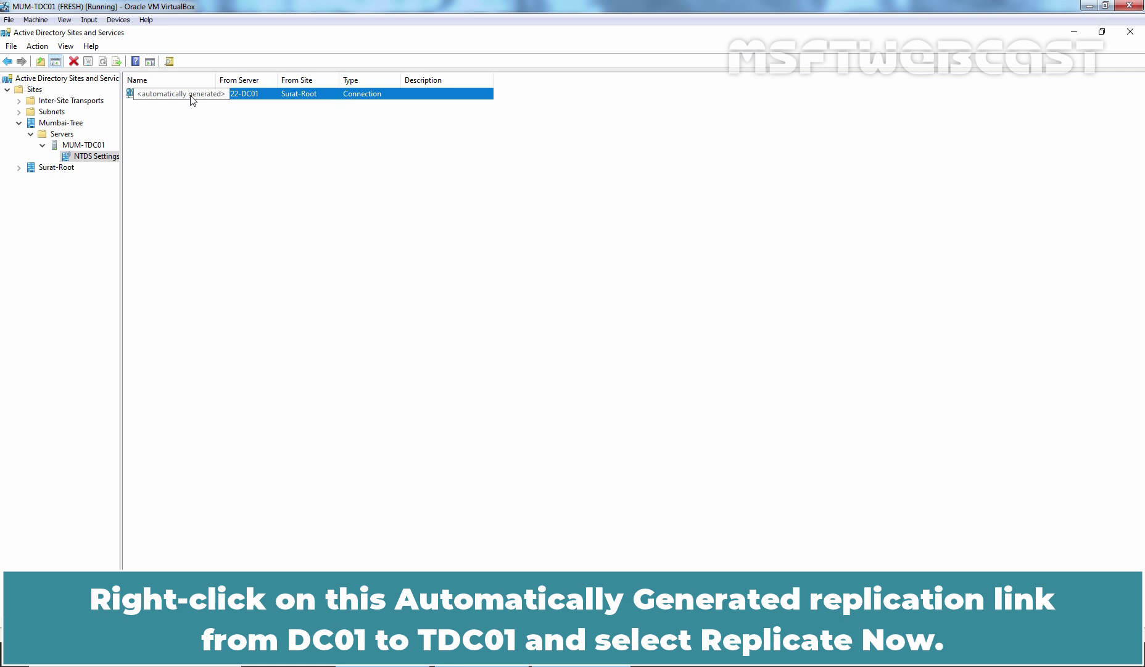
right_click(192, 100)
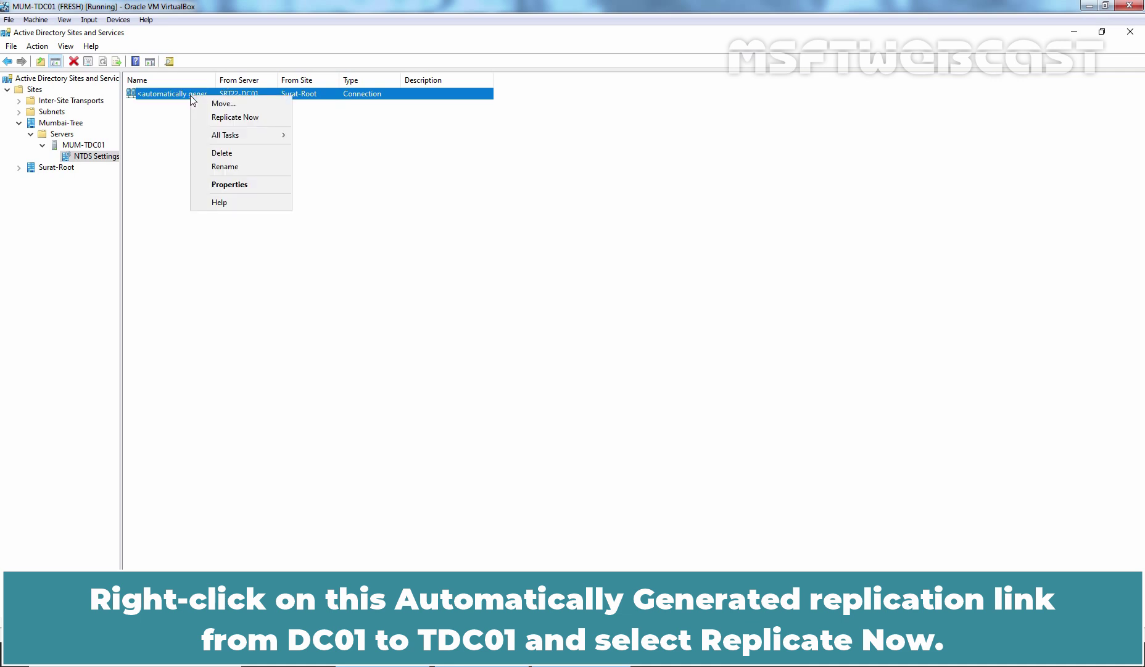
click(259, 116)
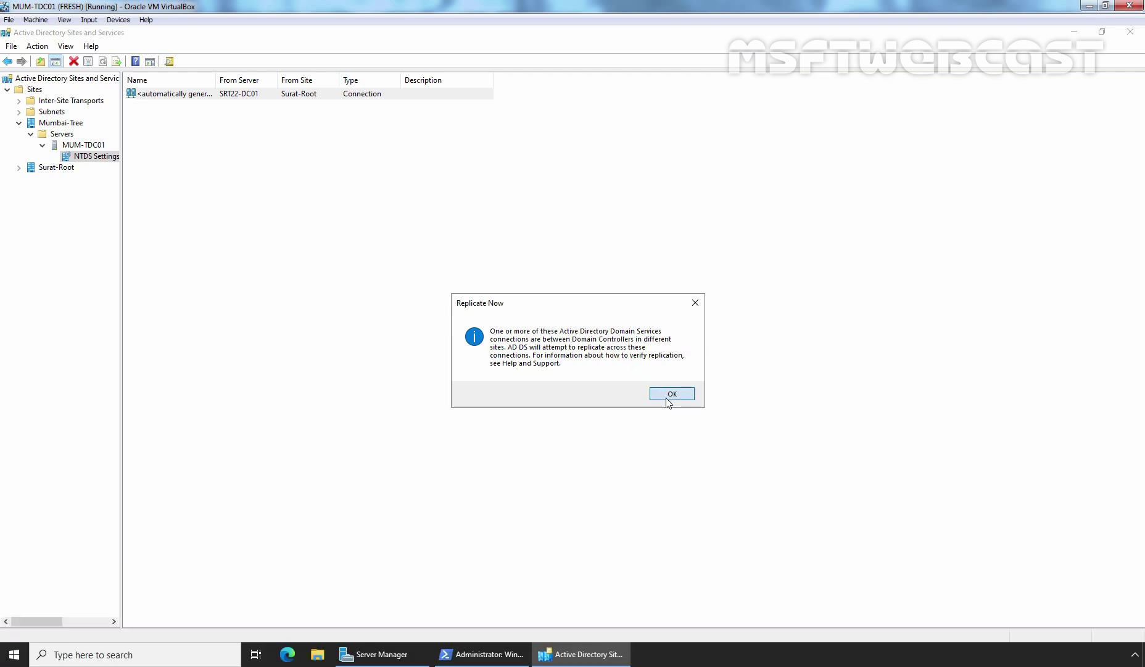
click(668, 397)
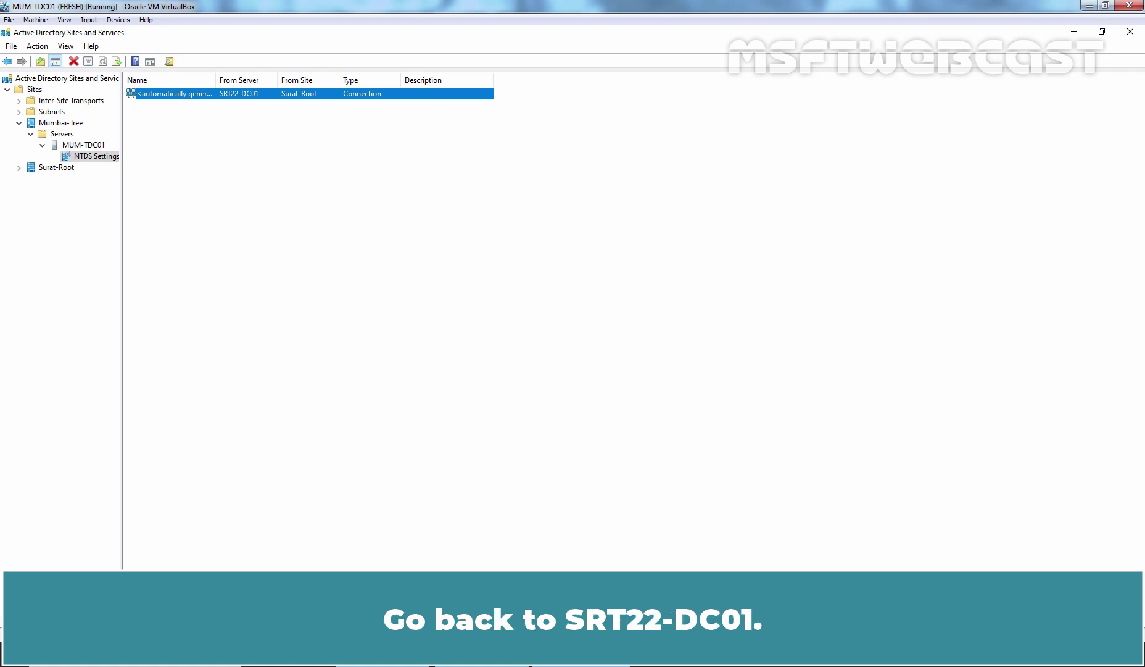
key(alt+Tab)
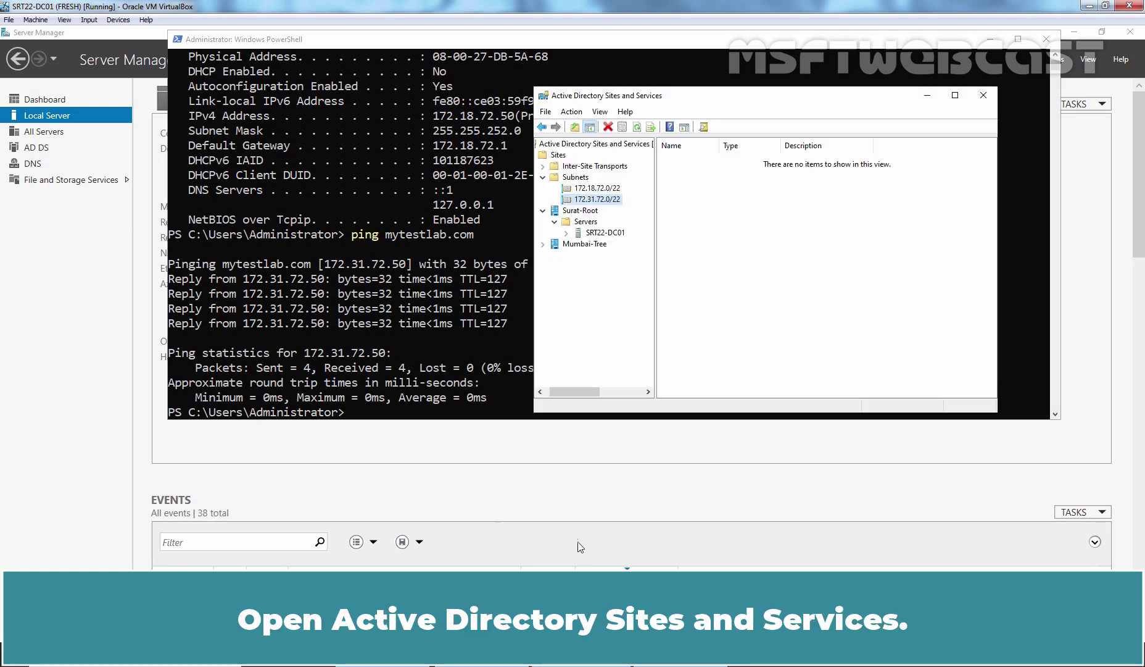
Refresh Sites and browse to Surat-Root > Servers > SRT22-DC01 > NTDS Settings.
click(559, 157)
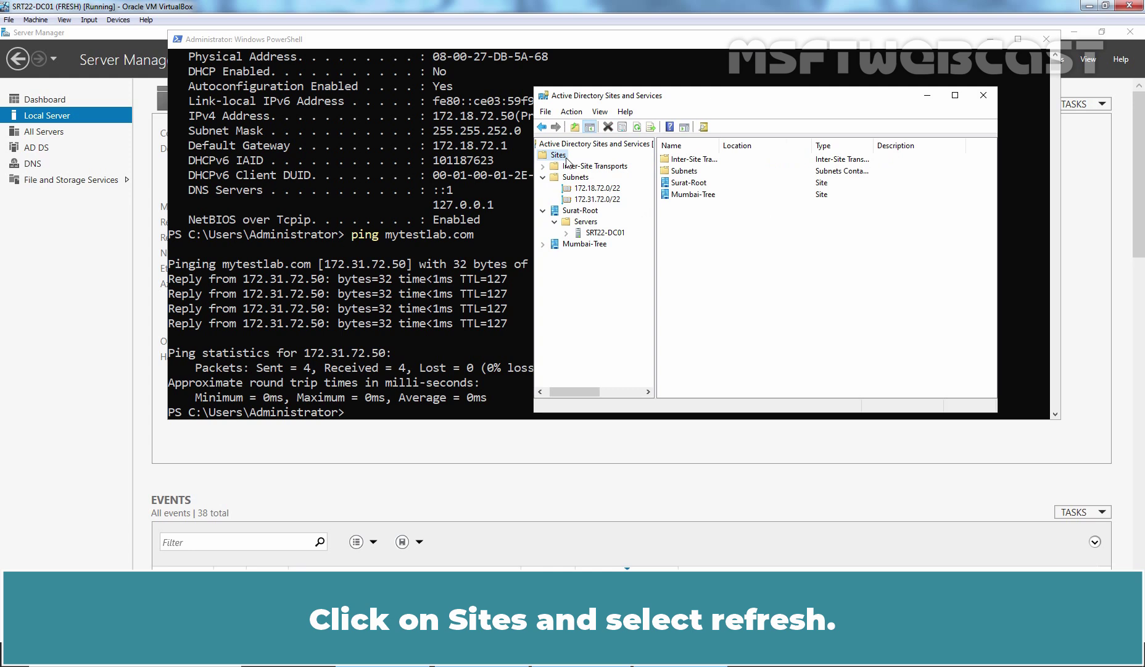
right_click(724, 259)
click(759, 346)
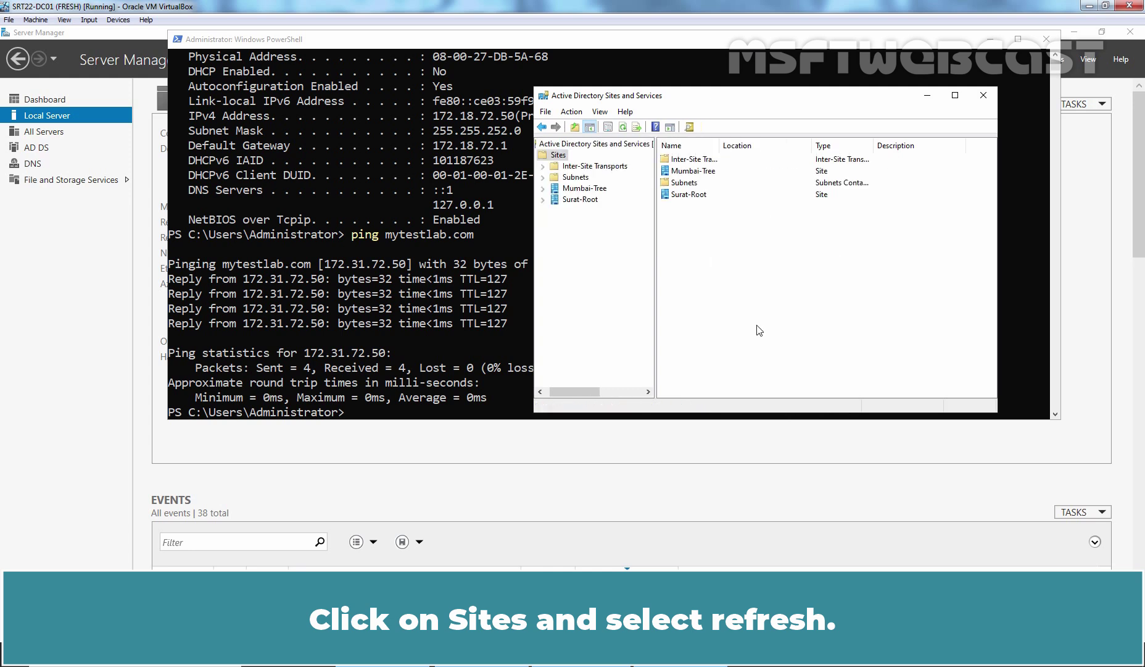
double_click(578, 201)
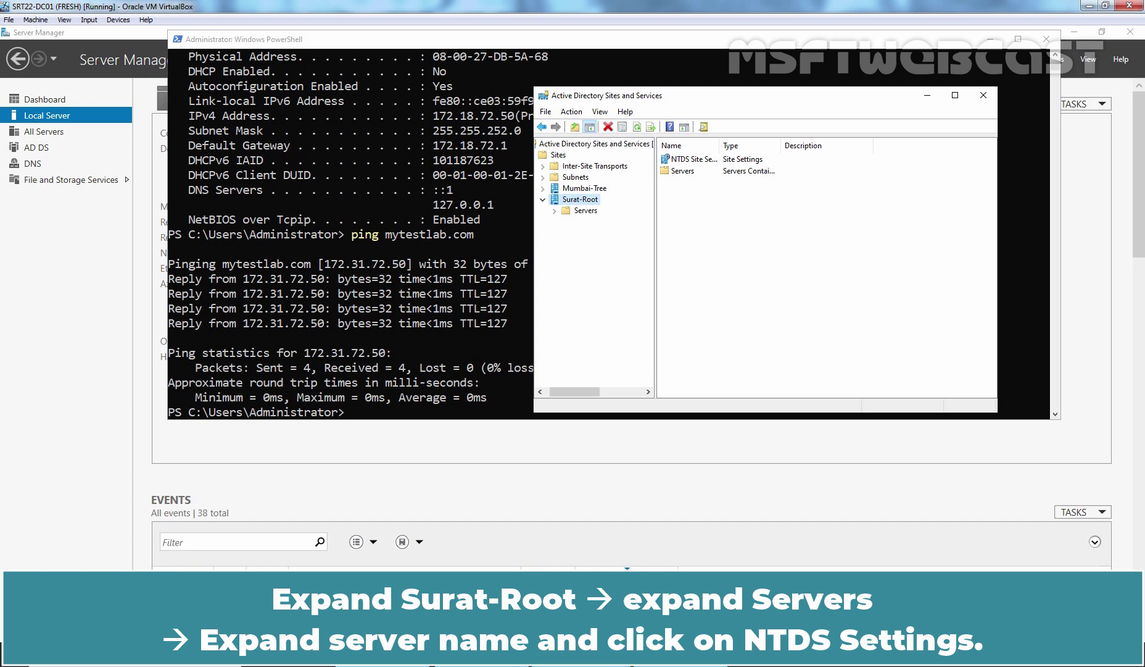
double_click(589, 211)
double_click(602, 221)
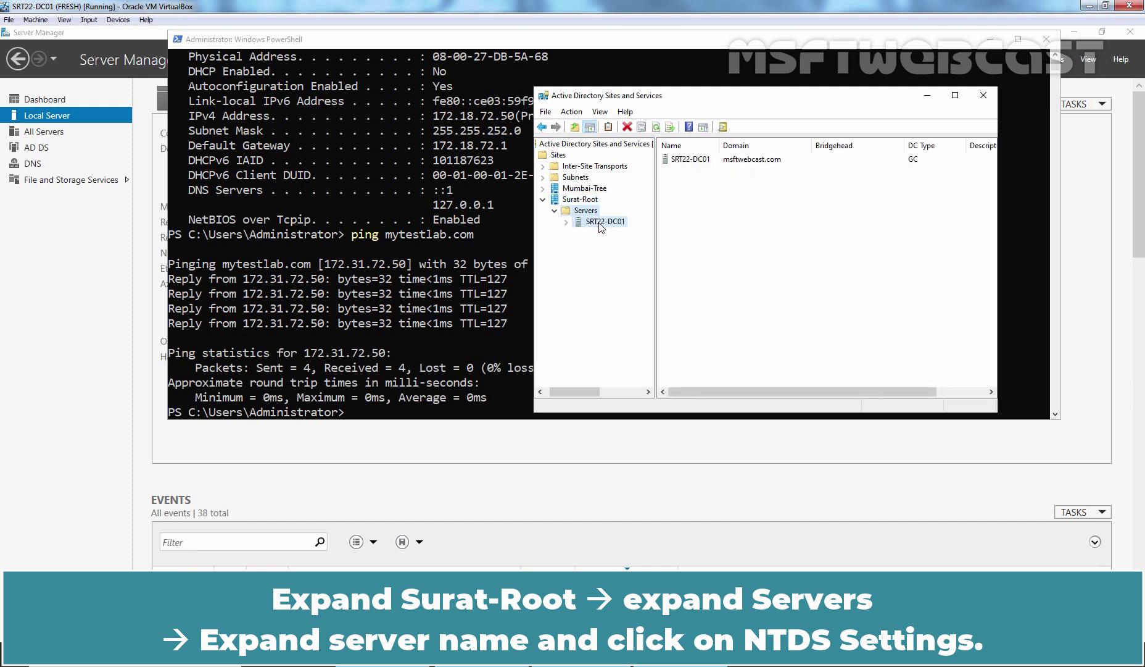
click(617, 233)
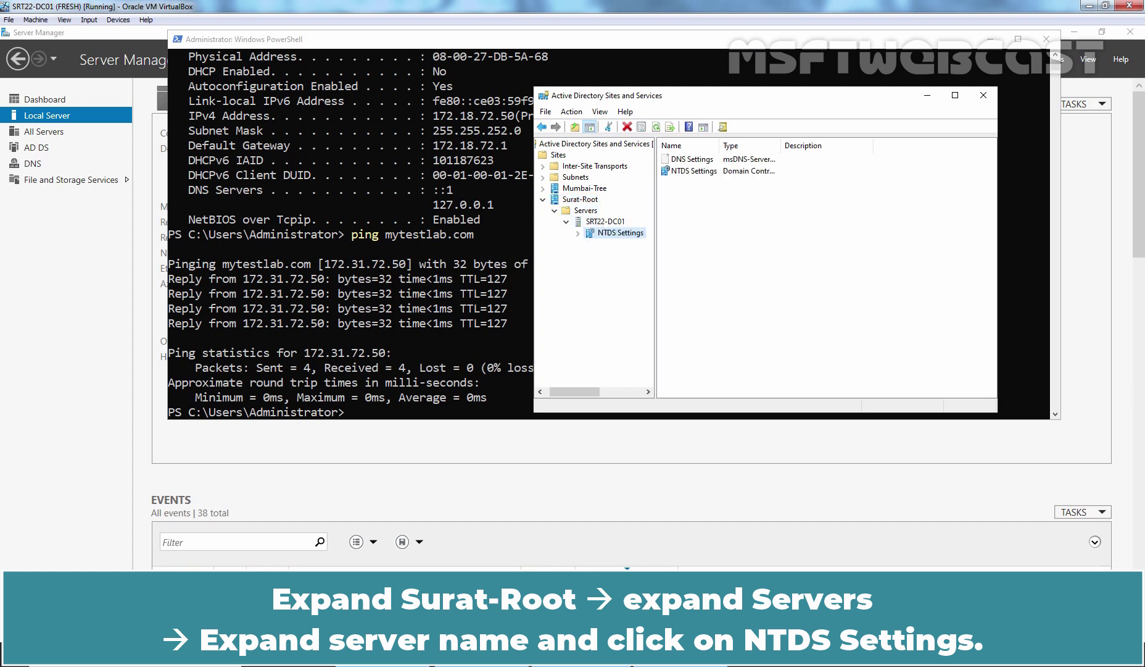
Check the replication topology on SRT22-DC01's NTDS Settings and refresh the connection list.
right_click(618, 236)
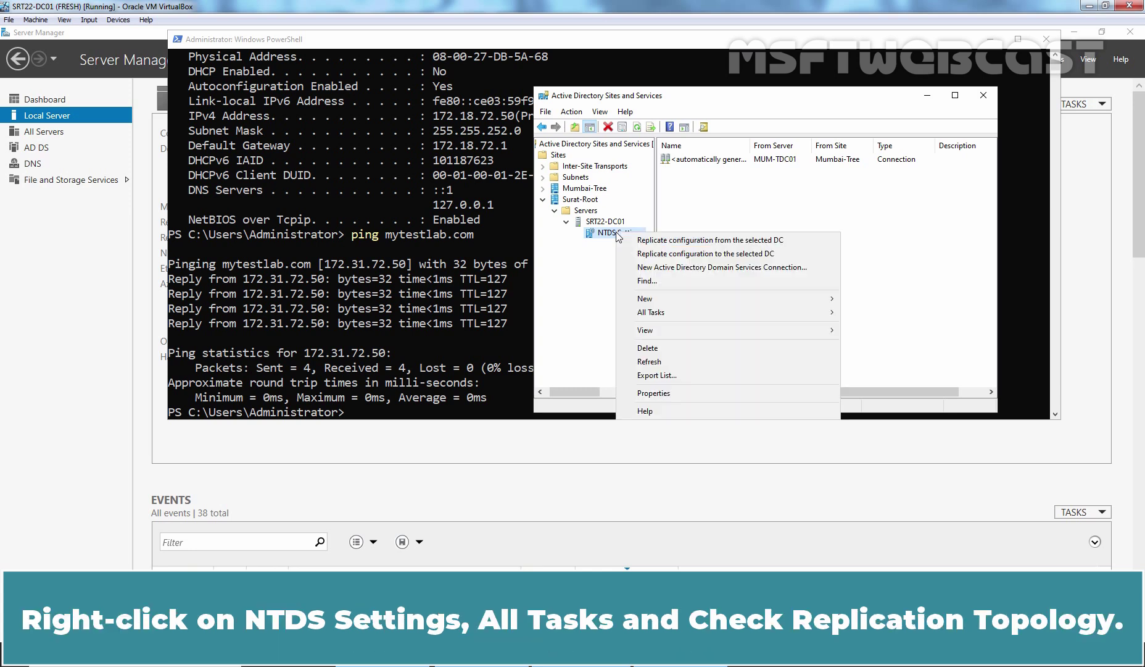
mouse_move(652, 313)
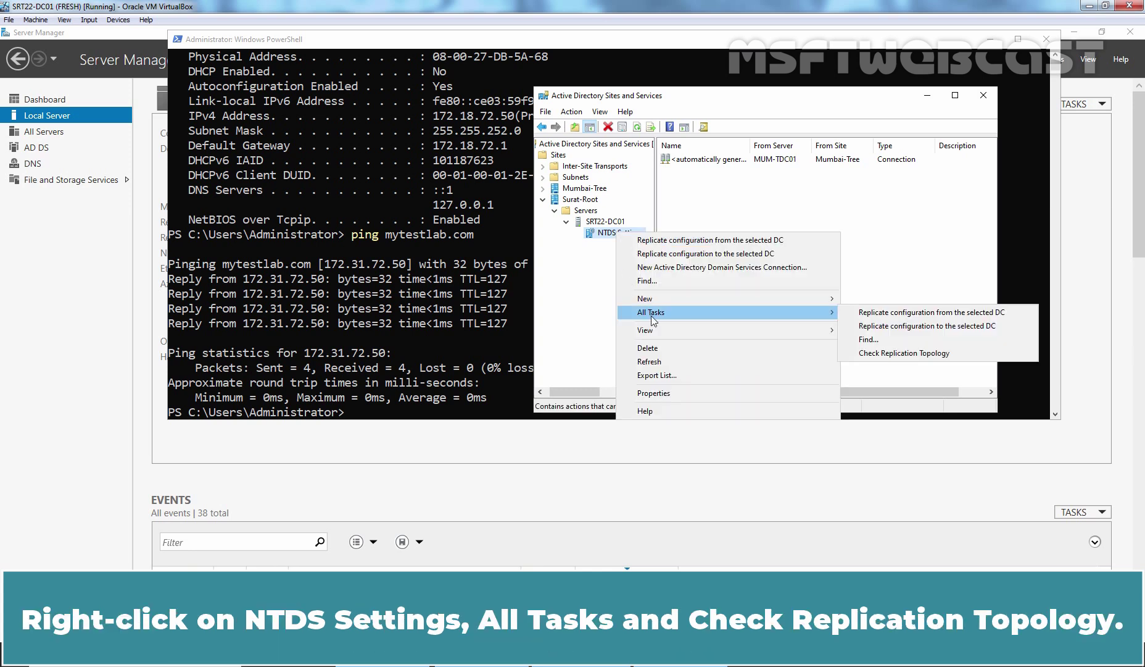
click(914, 359)
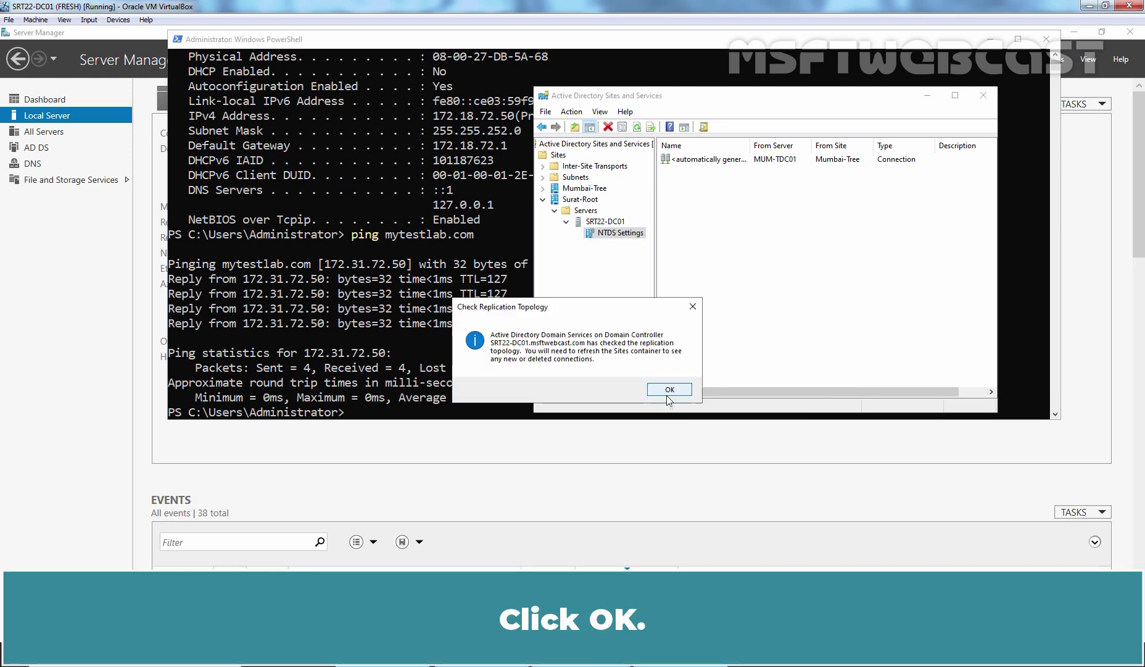
click(662, 390)
right_click(720, 226)
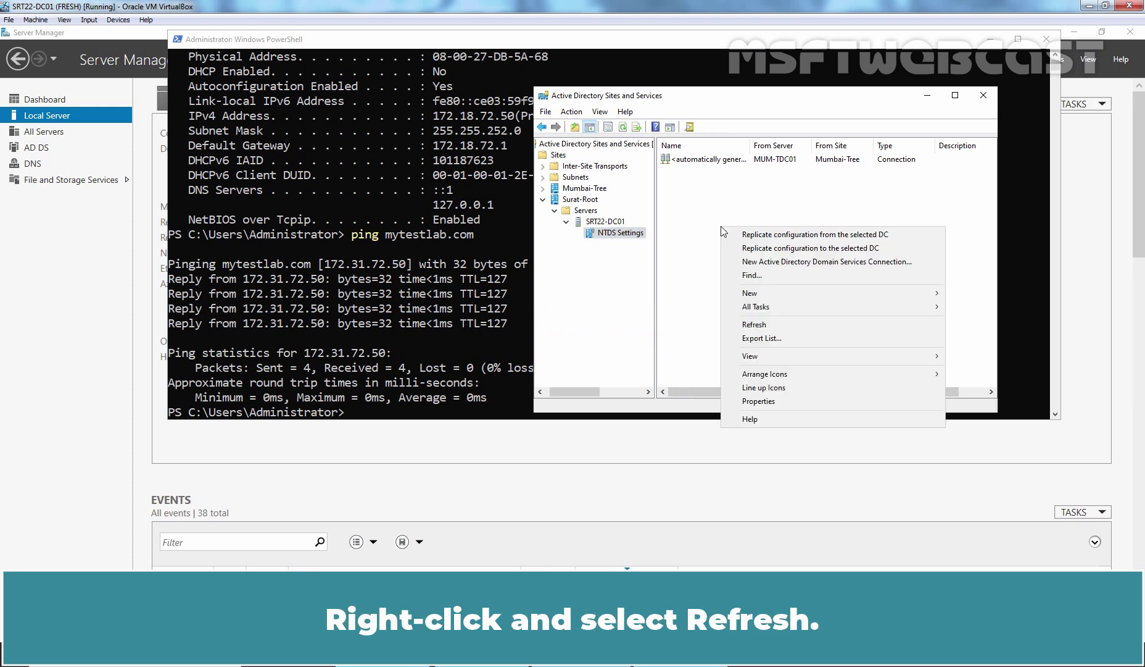
click(754, 325)
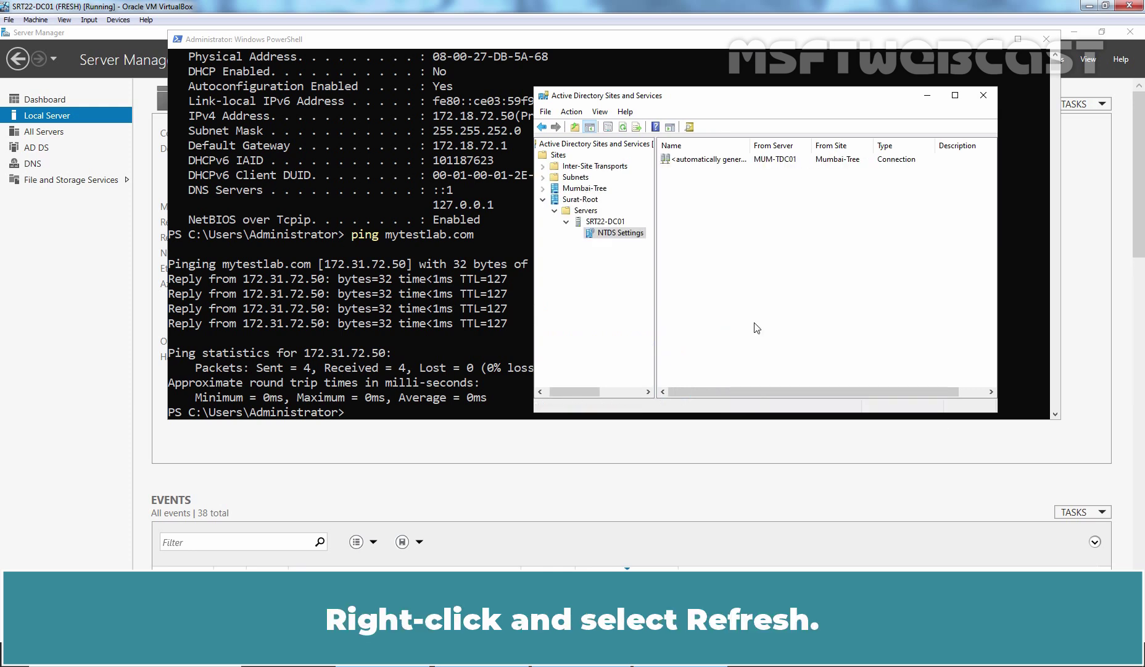
Force Replicate Now on the automatically generated connection from MUM-TDC01 and dismiss the notice.
click(687, 160)
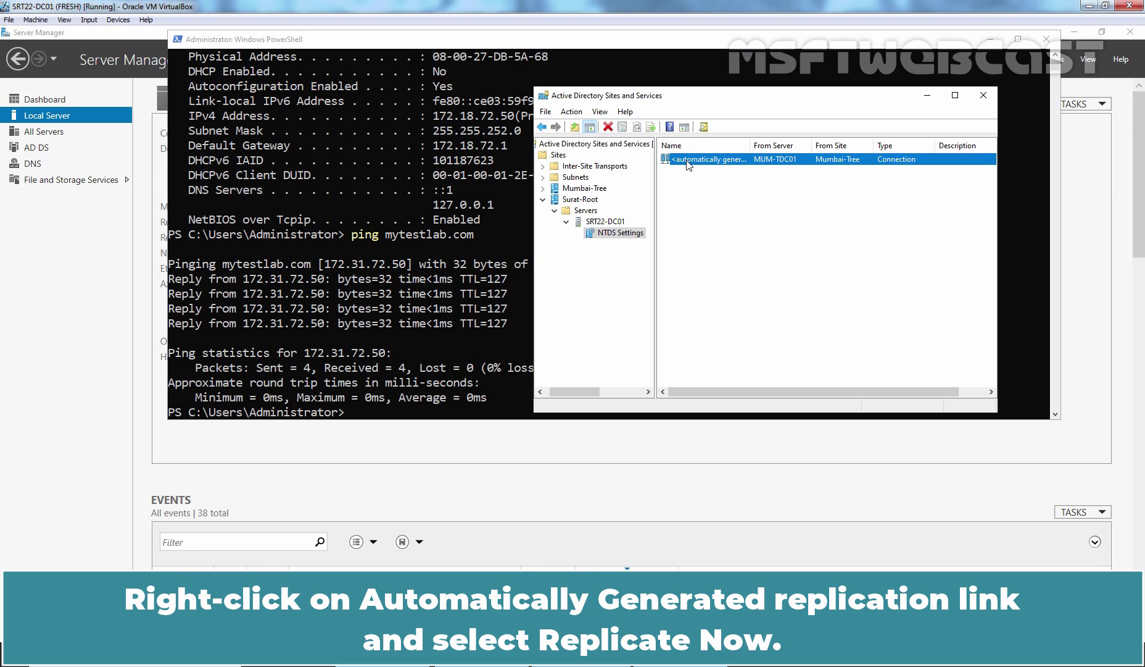
right_click(687, 161)
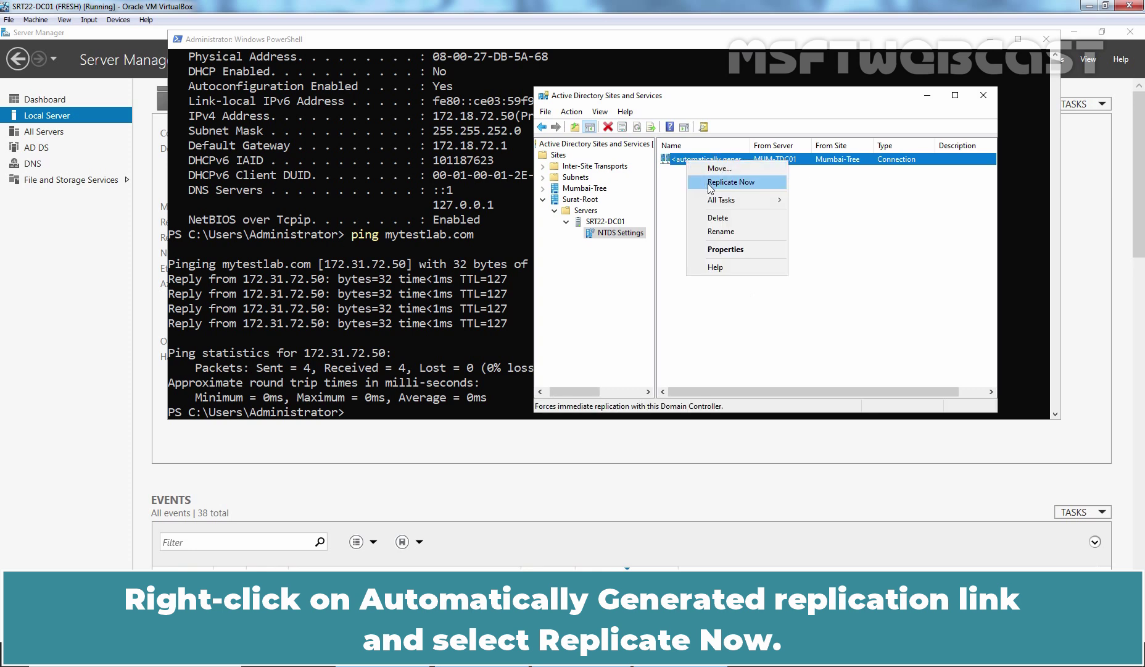
click(709, 183)
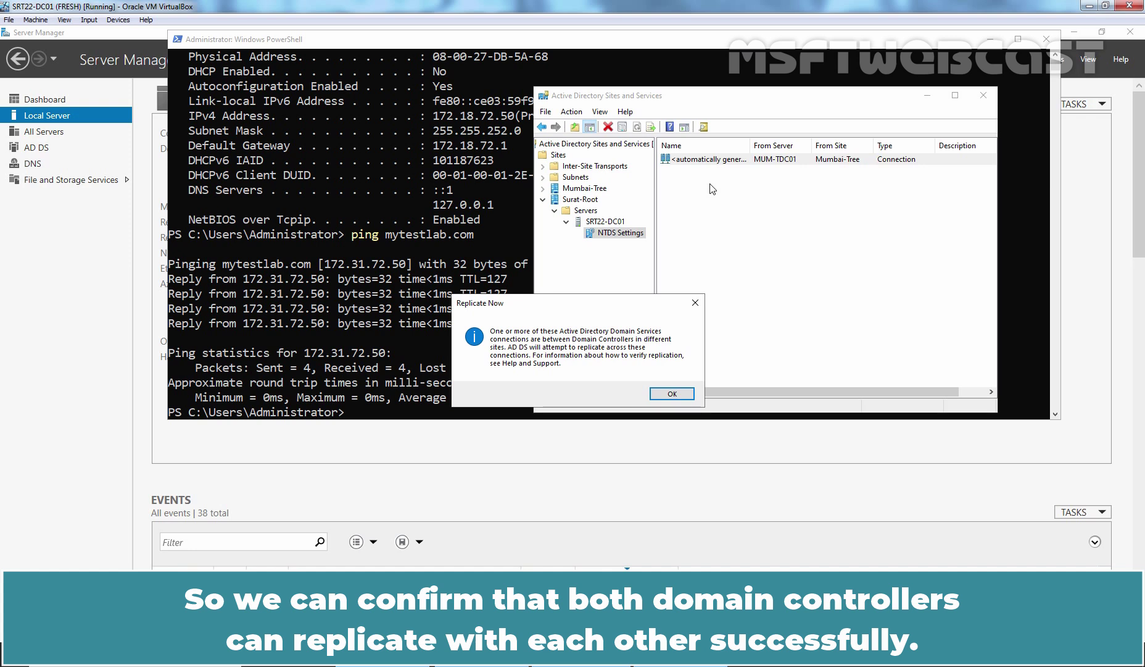
click(672, 393)
click(398, 298)
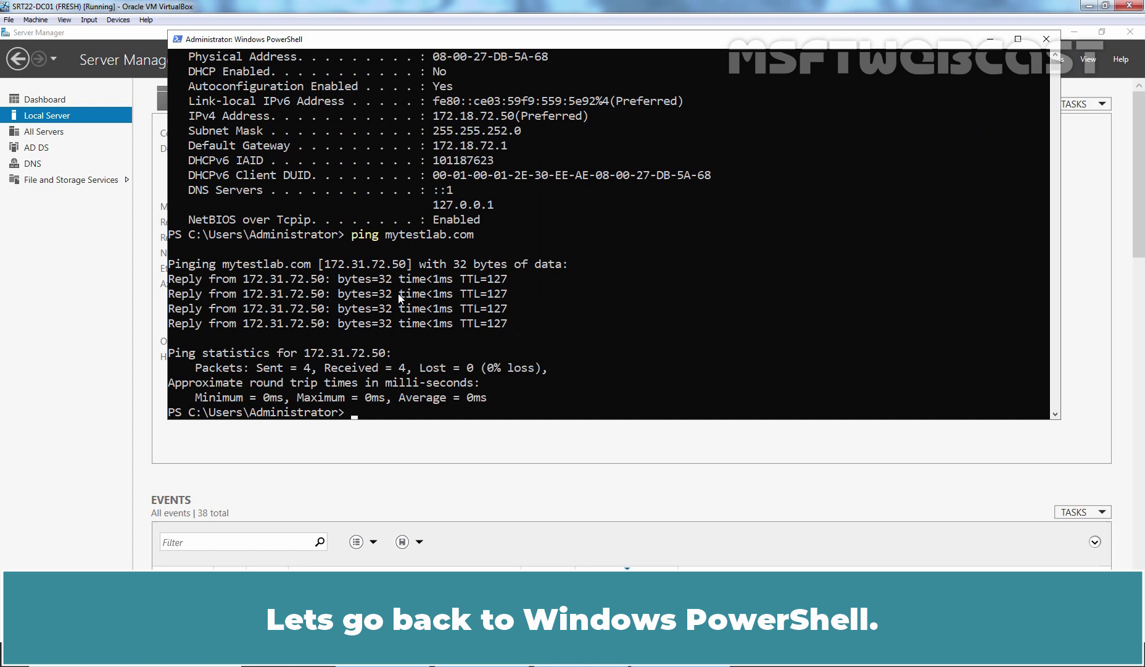
Run repadmin /replsummary on SRT22-DC01, confirming 0 failures for MUM-TDC01 and SRT22-DC01.
text(repadmin)
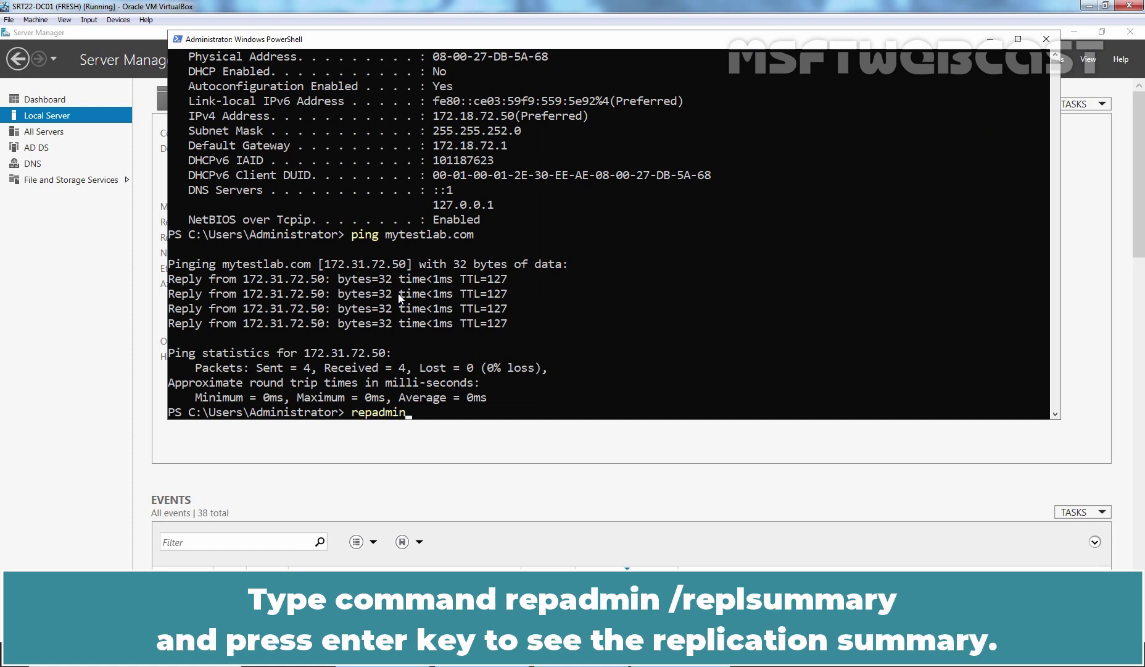
text( /replsummary)
key(Return)
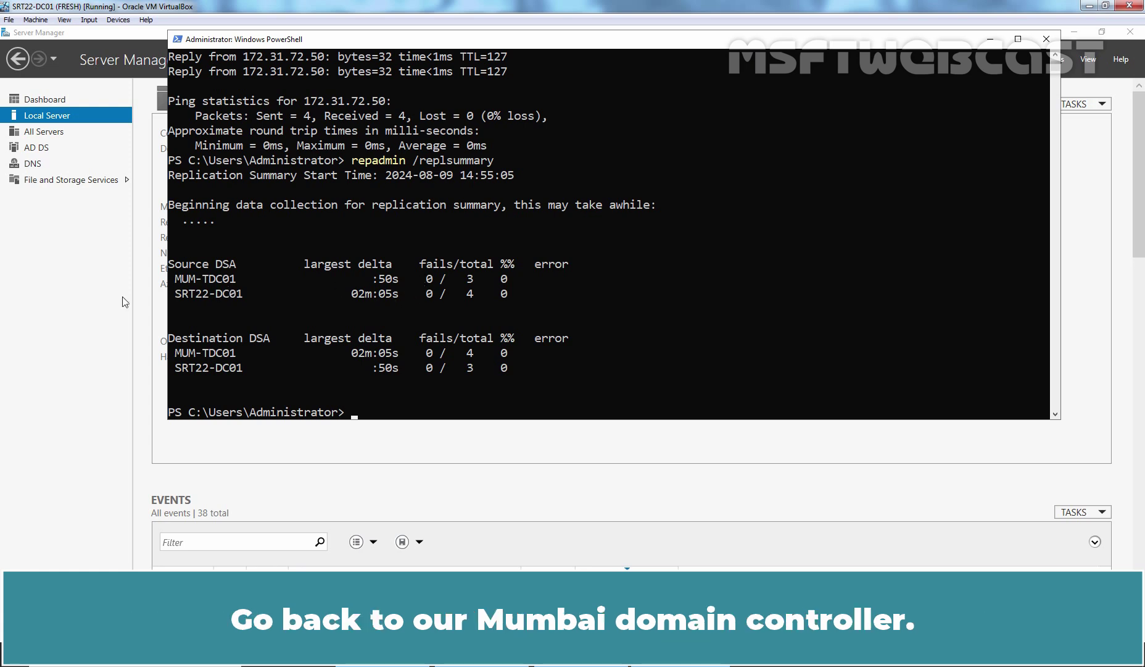
key(alt+Tab)
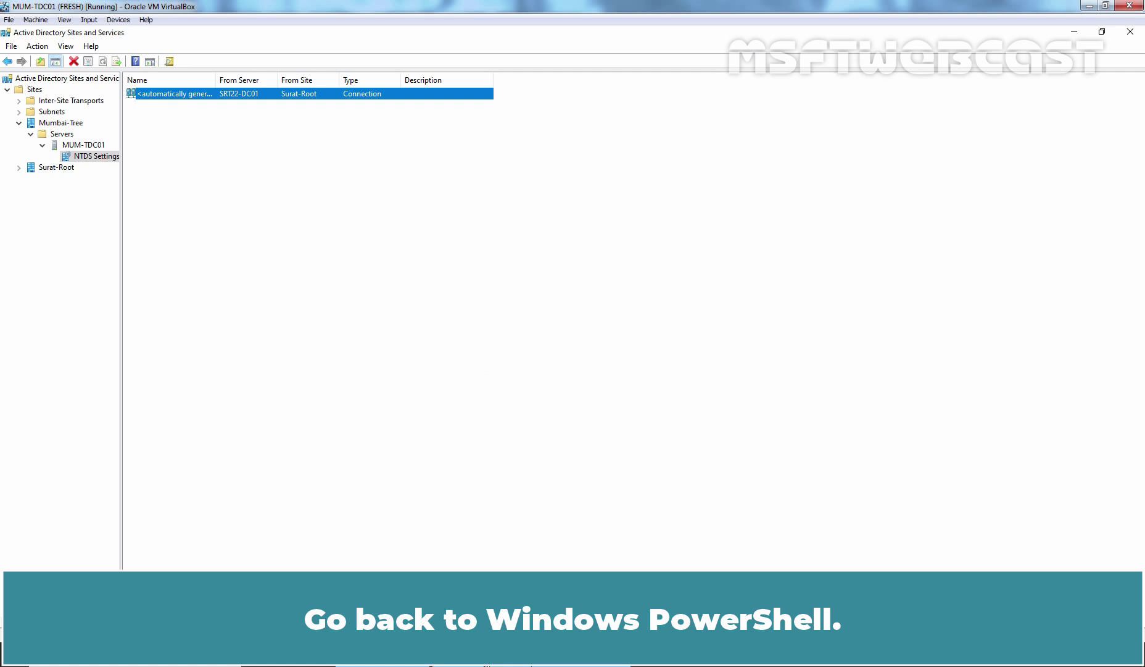
Run repadmin /replsummary in PowerShell on MUM-TDC01, confirming 0 failures for both DCs.
key(alt+Tab)
text(repadmin )
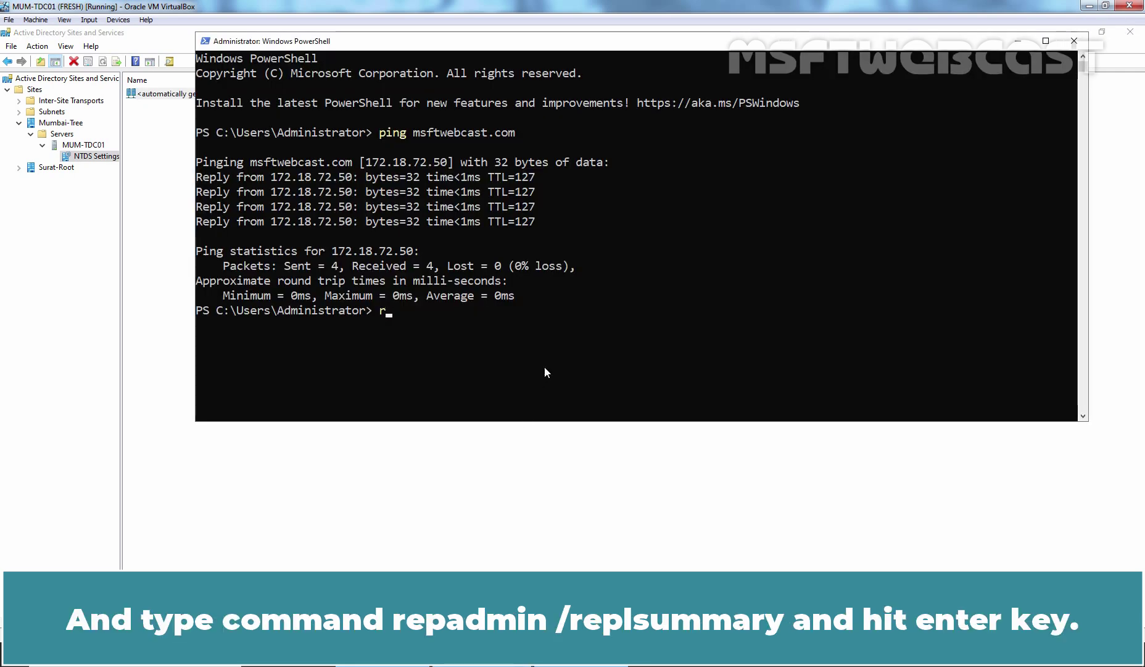
text(/replsummary)
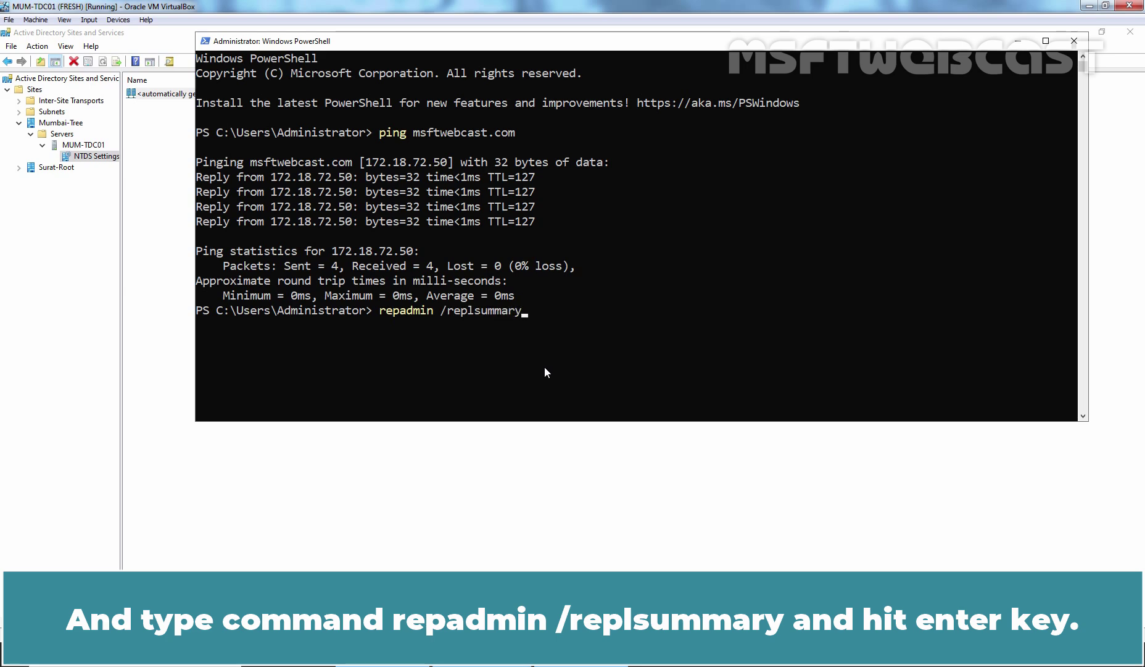
key(Return)
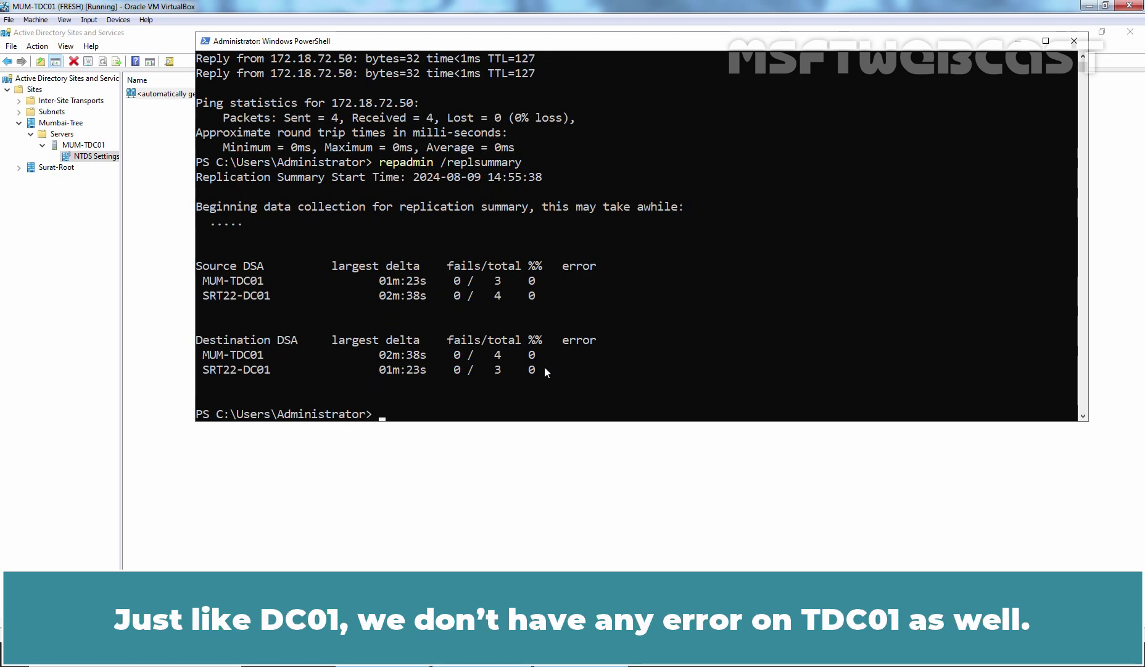
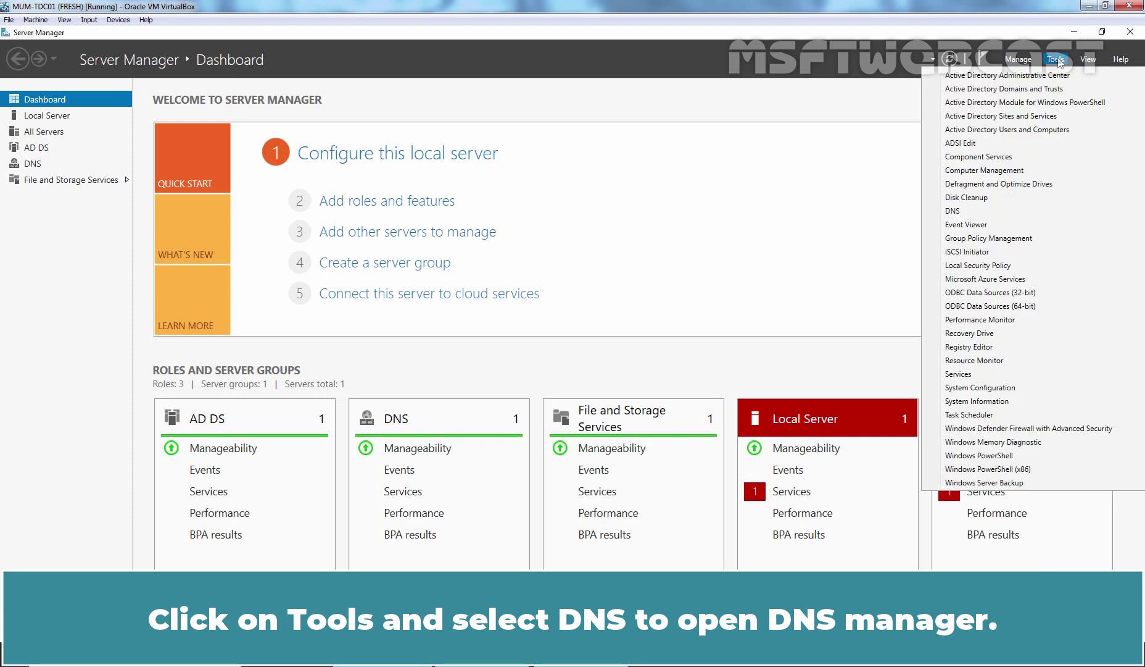
Open DNS Manager and expand MUM-TDC01's Forward Lookup Zones to reveal the mytestlab.com zone.
click(968, 211)
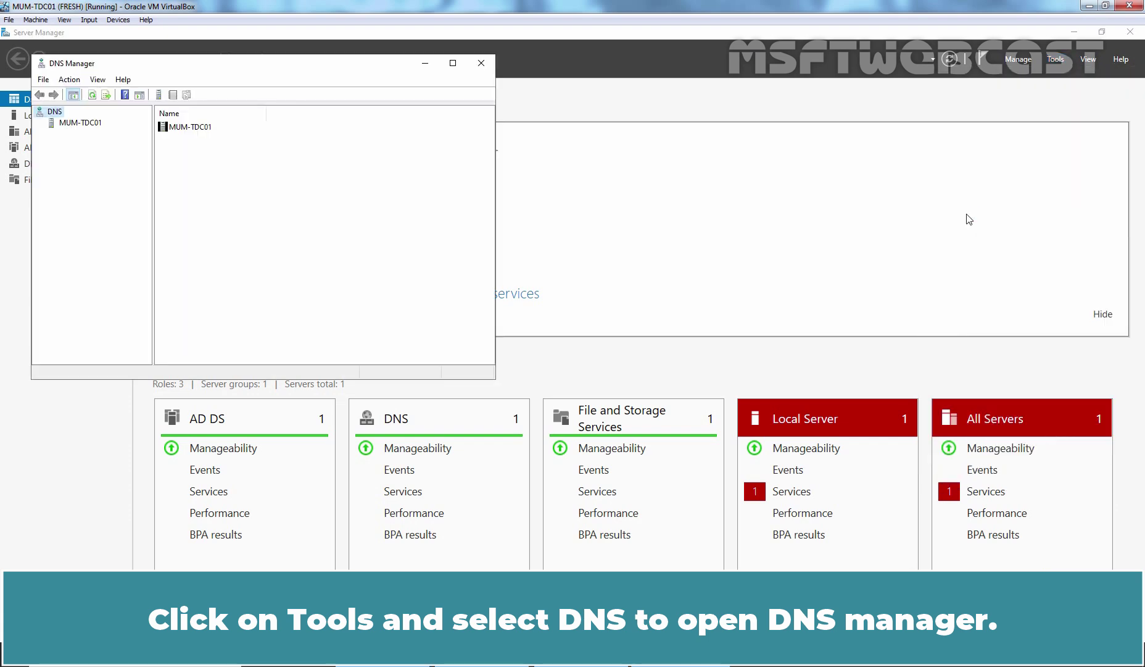
click(85, 123)
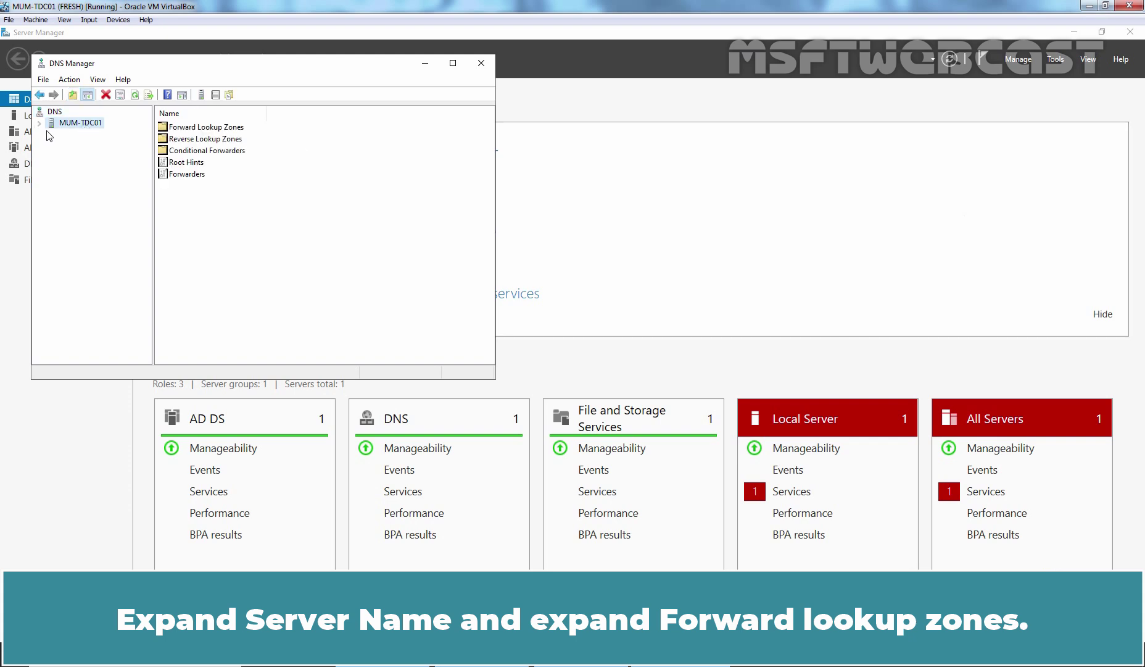
click(41, 123)
click(77, 134)
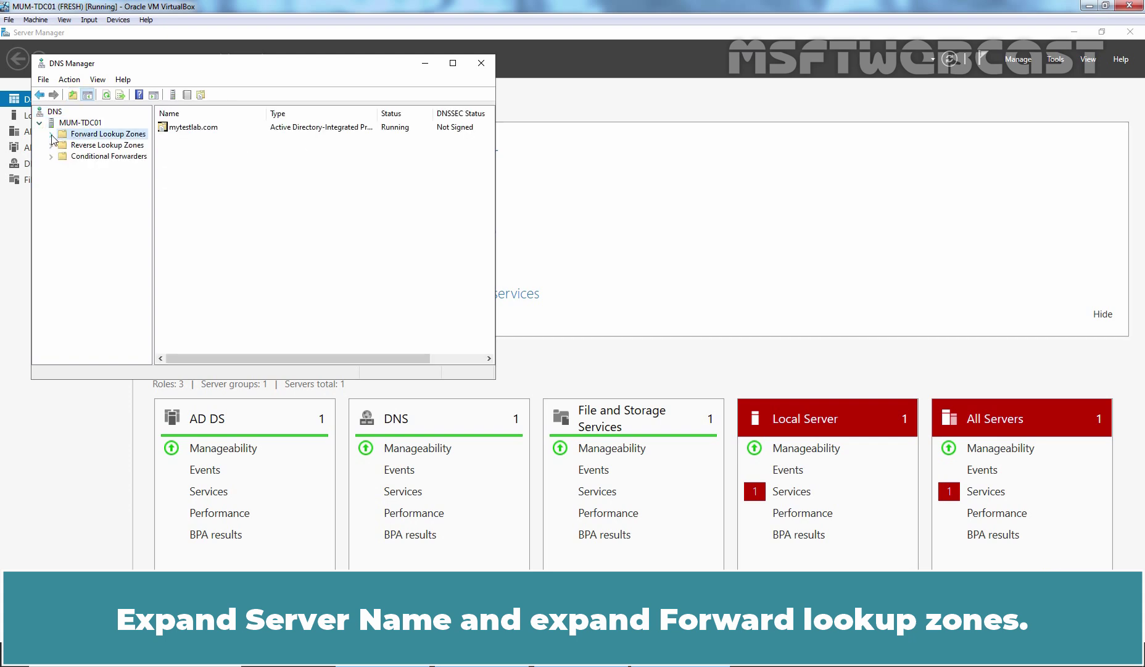
click(51, 134)
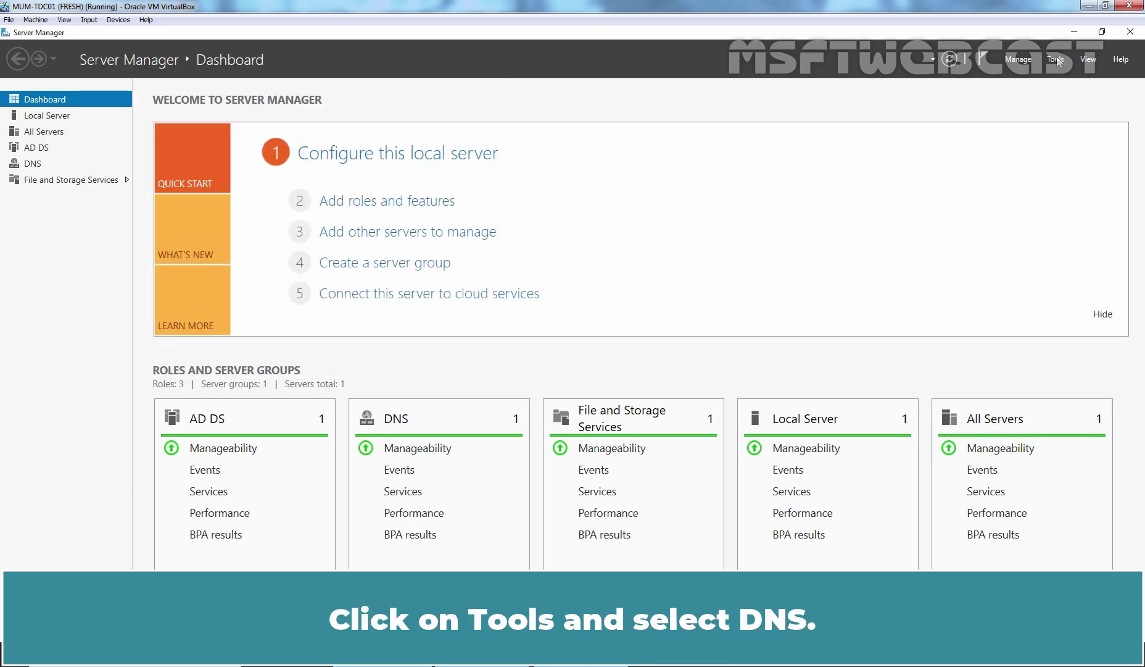
Reopen DNS, expand MUM-TDC01's Forward Lookup Zones, maximize the console and widen the tree pane.
click(1057, 59)
click(966, 211)
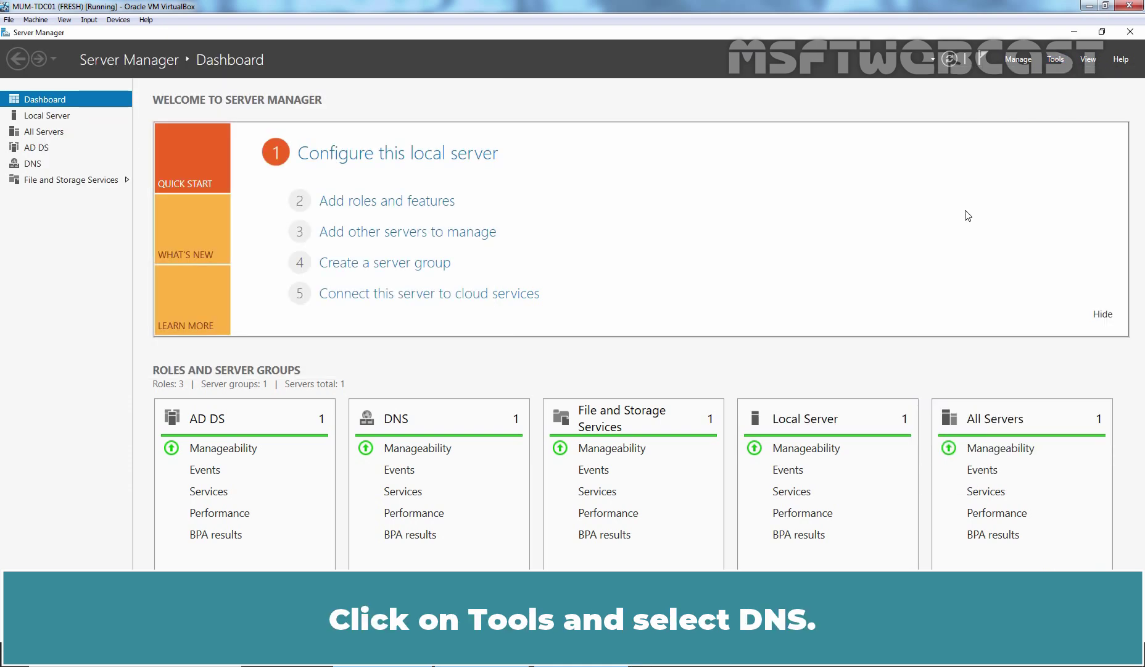
click(85, 126)
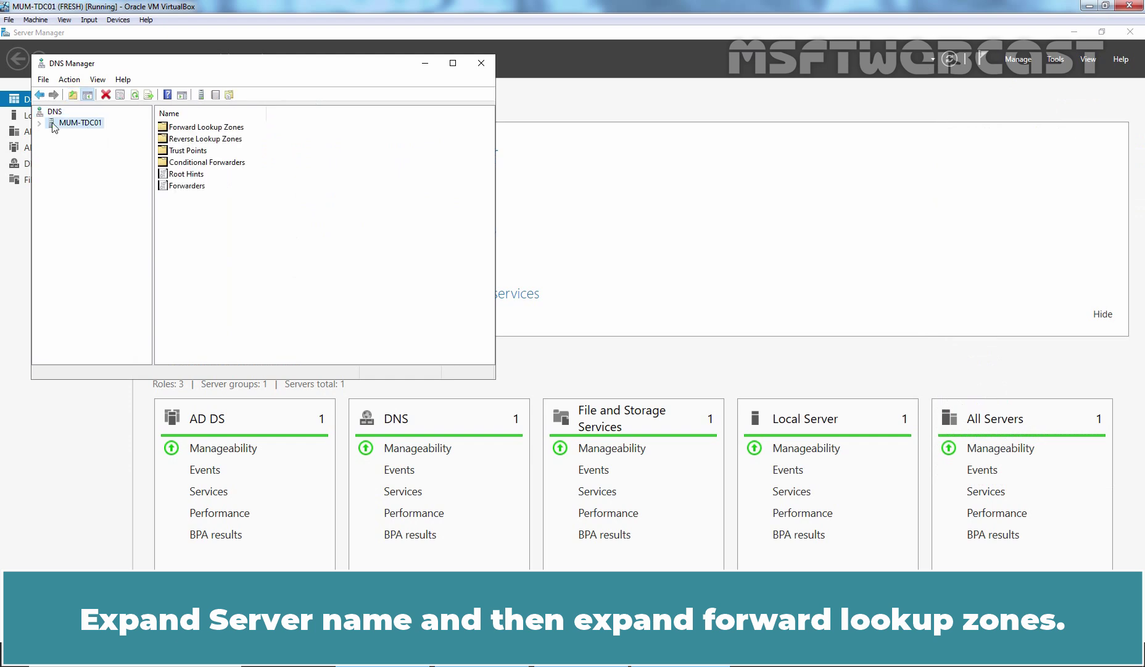
click(39, 122)
click(93, 134)
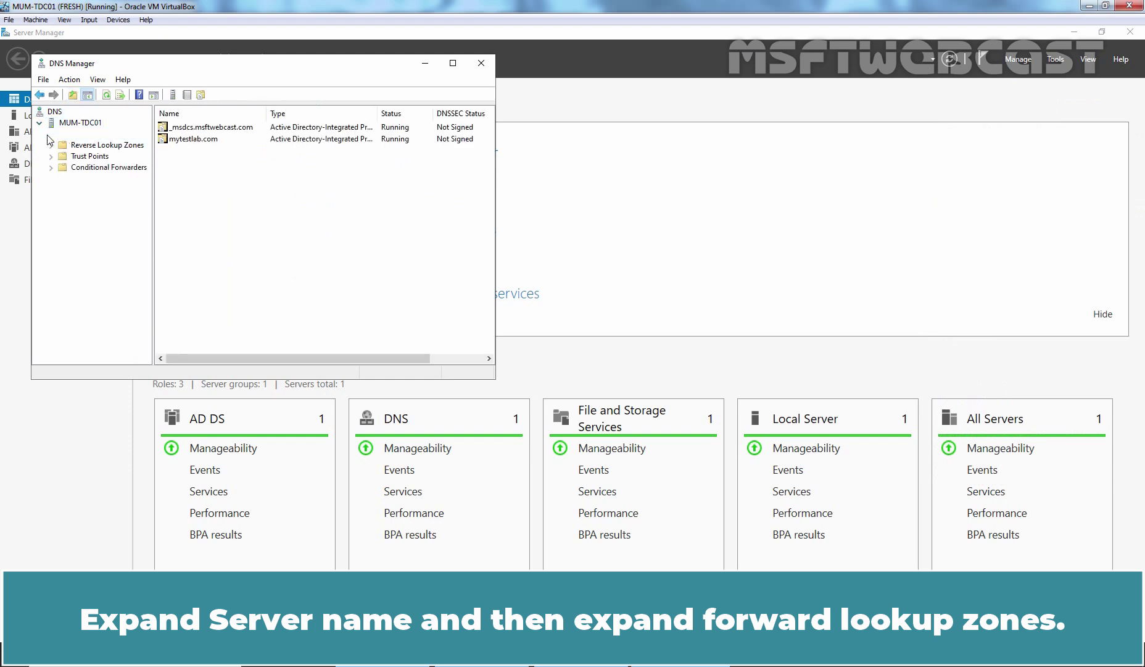
click(51, 134)
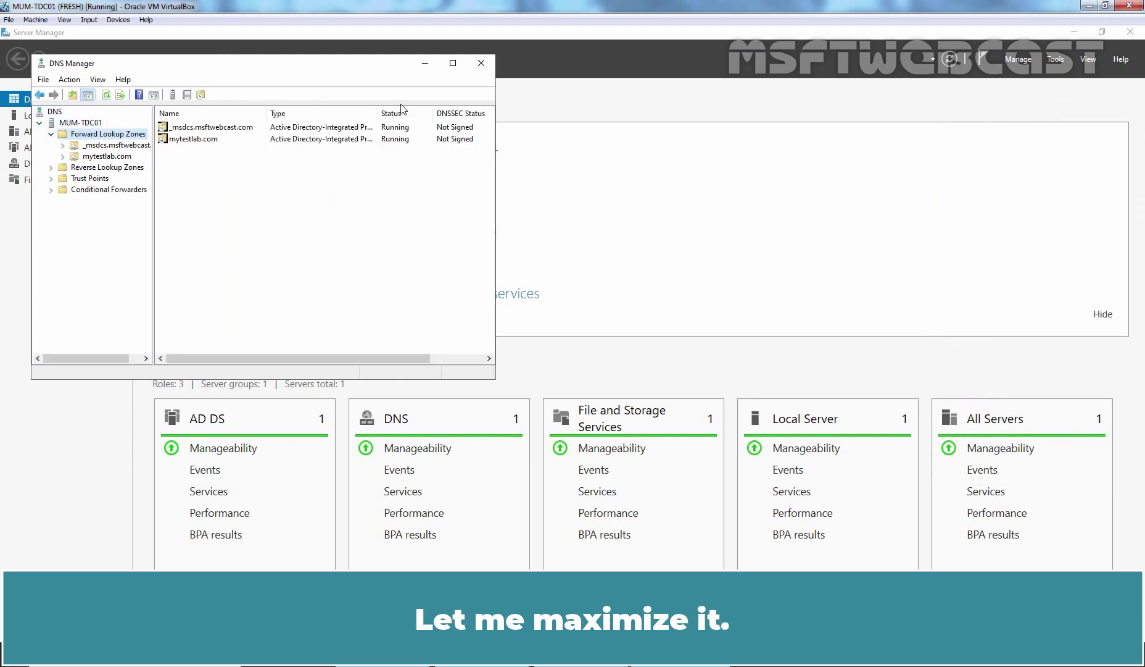
click(453, 64)
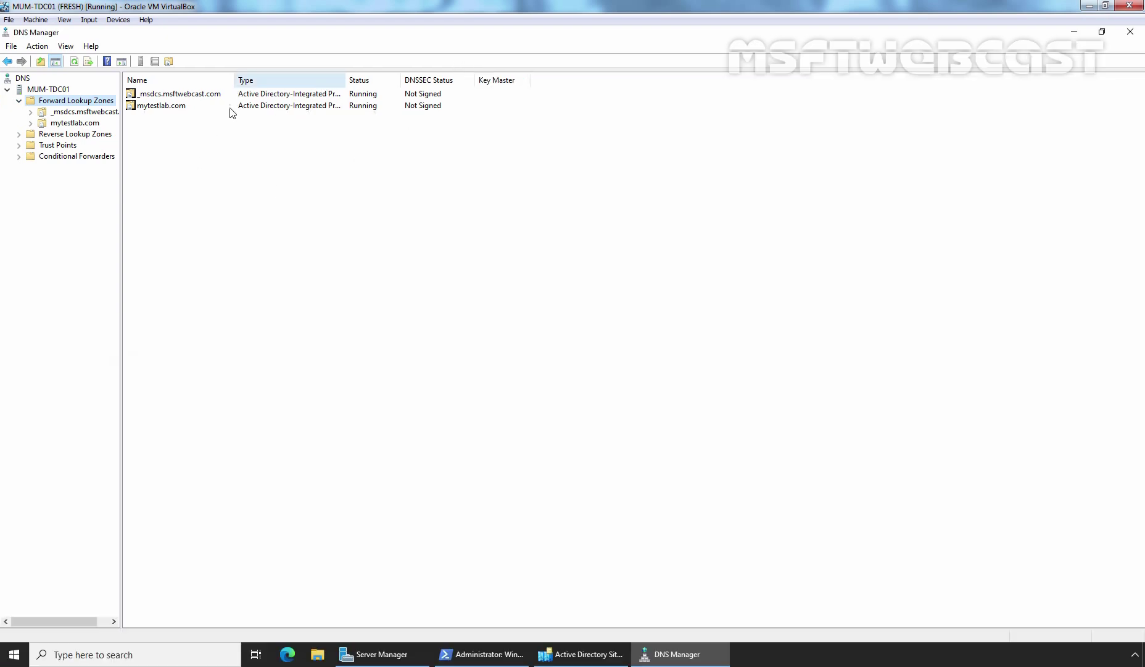
drag(168, 165, 176, 166)
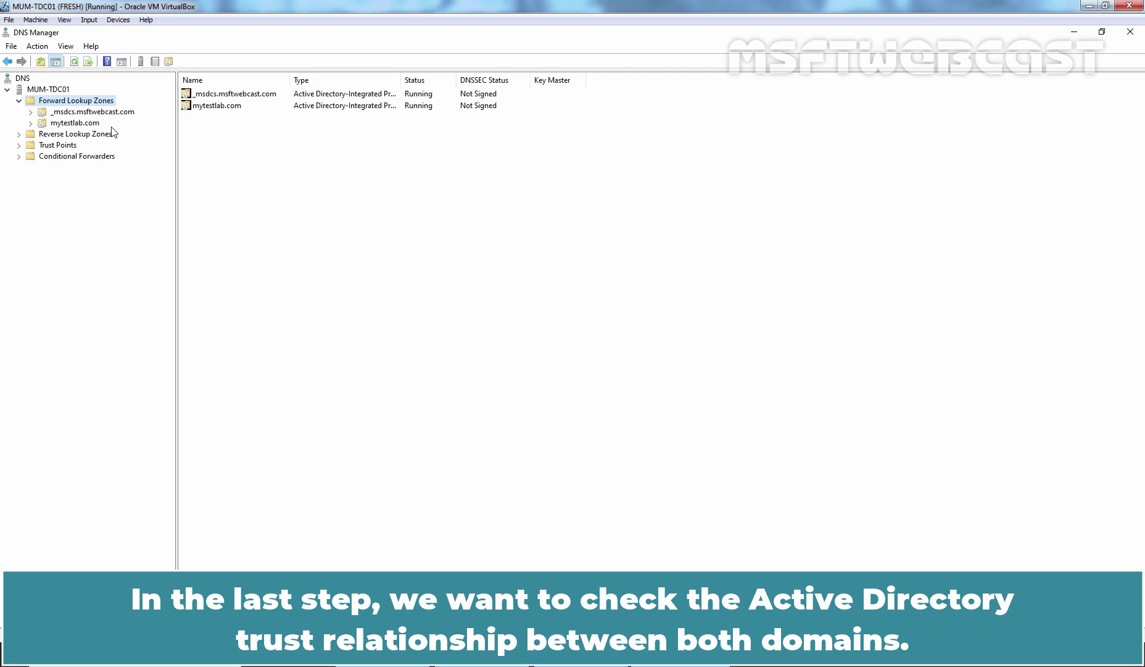
In Active Directory Domains and Trusts, review the Trusts tab of mytestlab.com's properties.
key(alt+Tab)
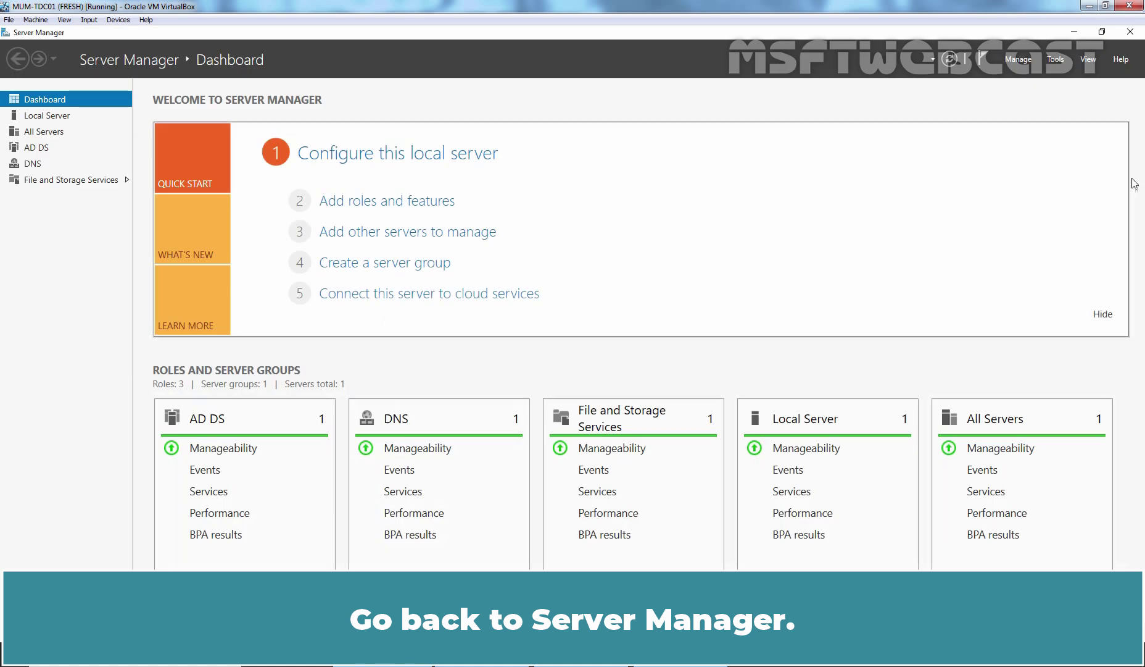
click(1056, 59)
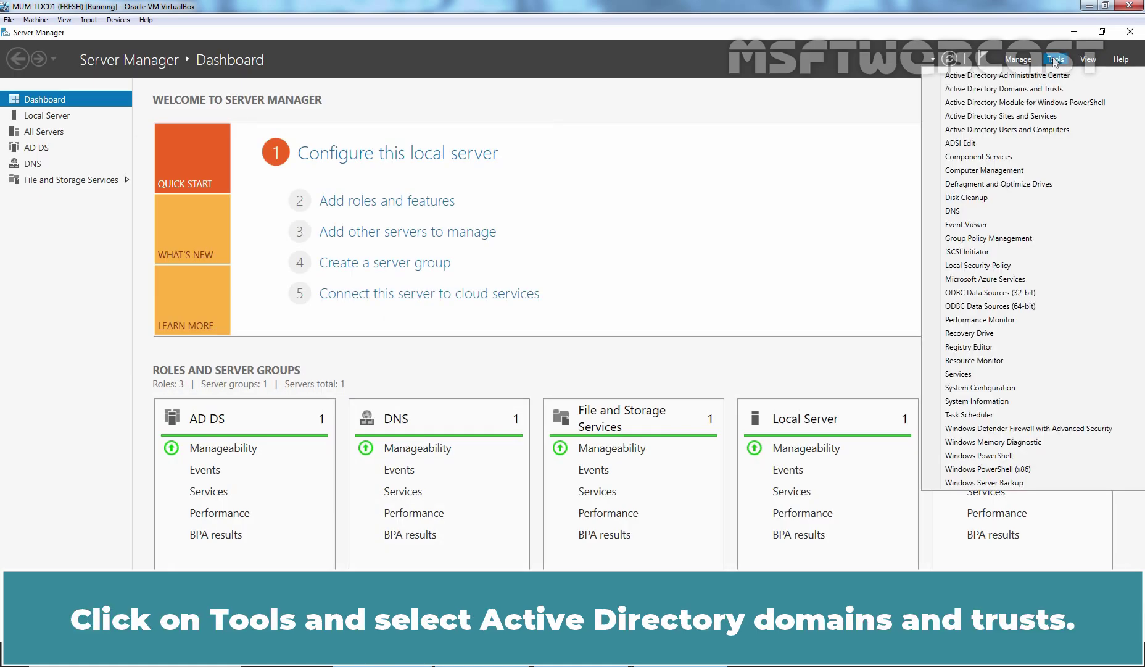
click(990, 89)
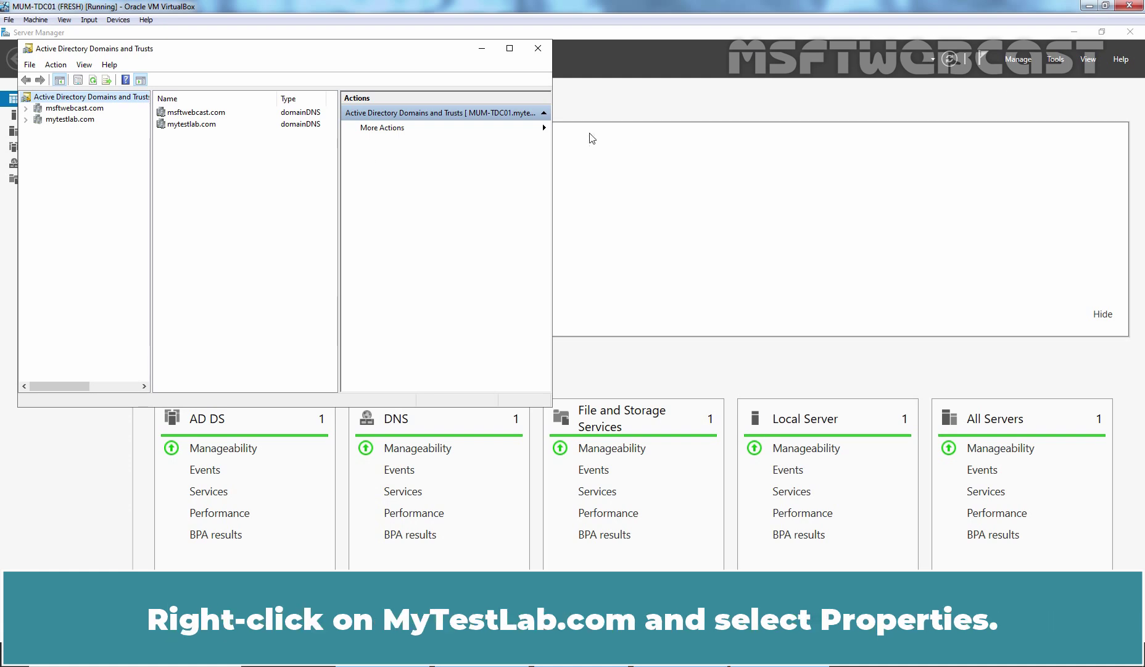
right_click(85, 120)
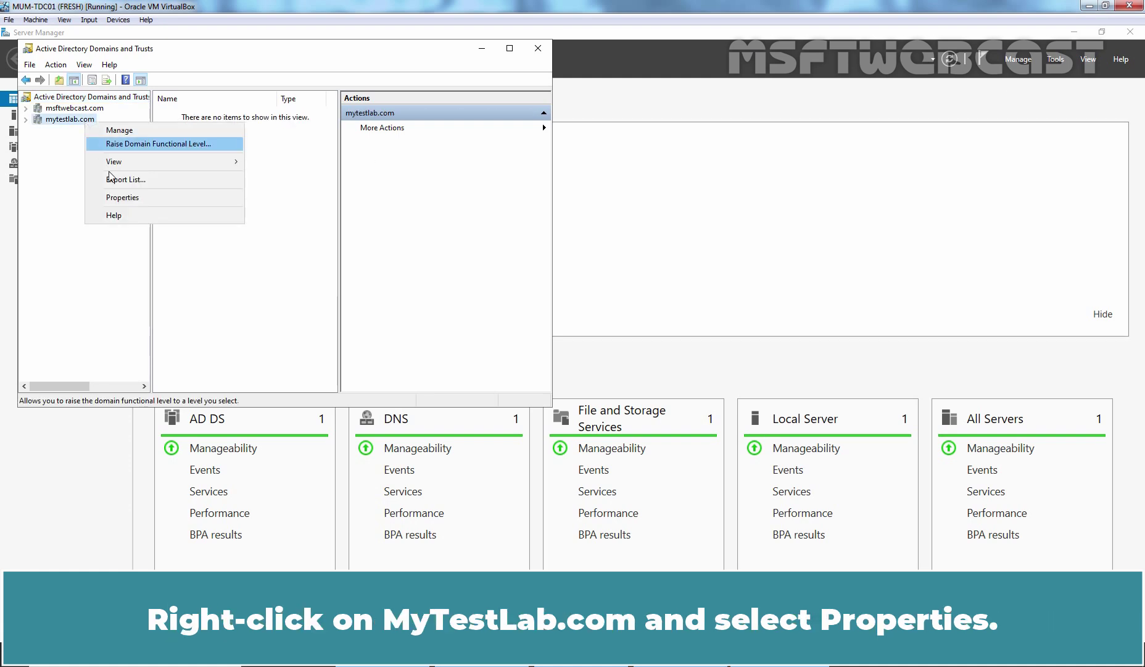
click(135, 197)
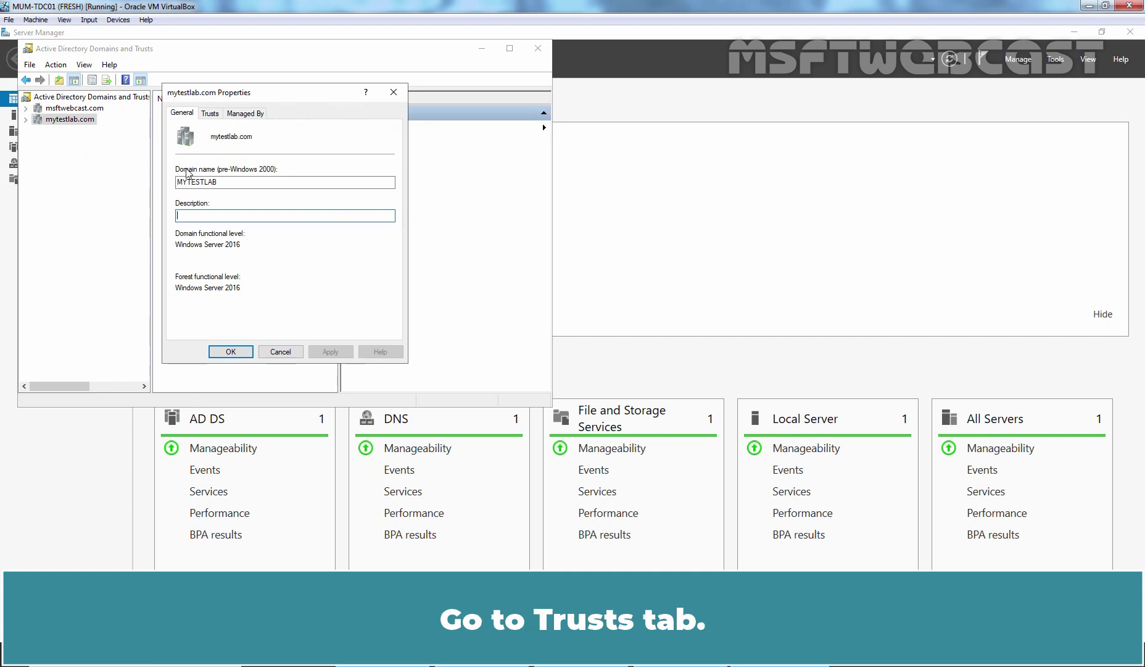
click(210, 115)
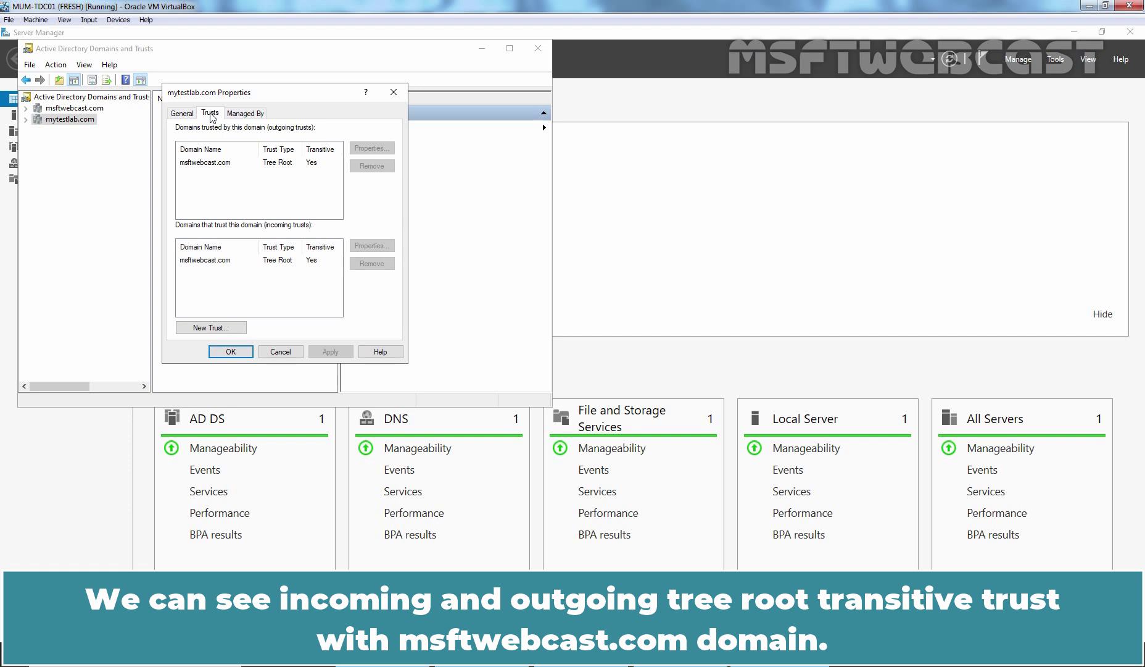
click(231, 351)
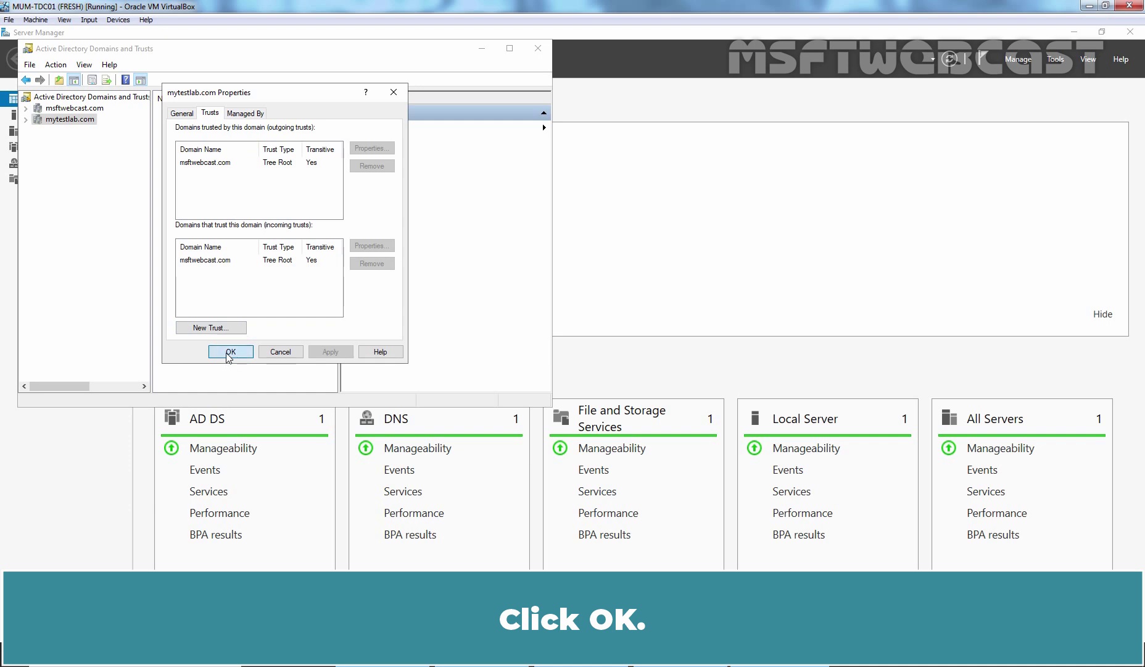
Show msftwebcast.com's Trusts tab, confirming the two-way transitive tree-root trust with mytestlab.com.
click(67, 109)
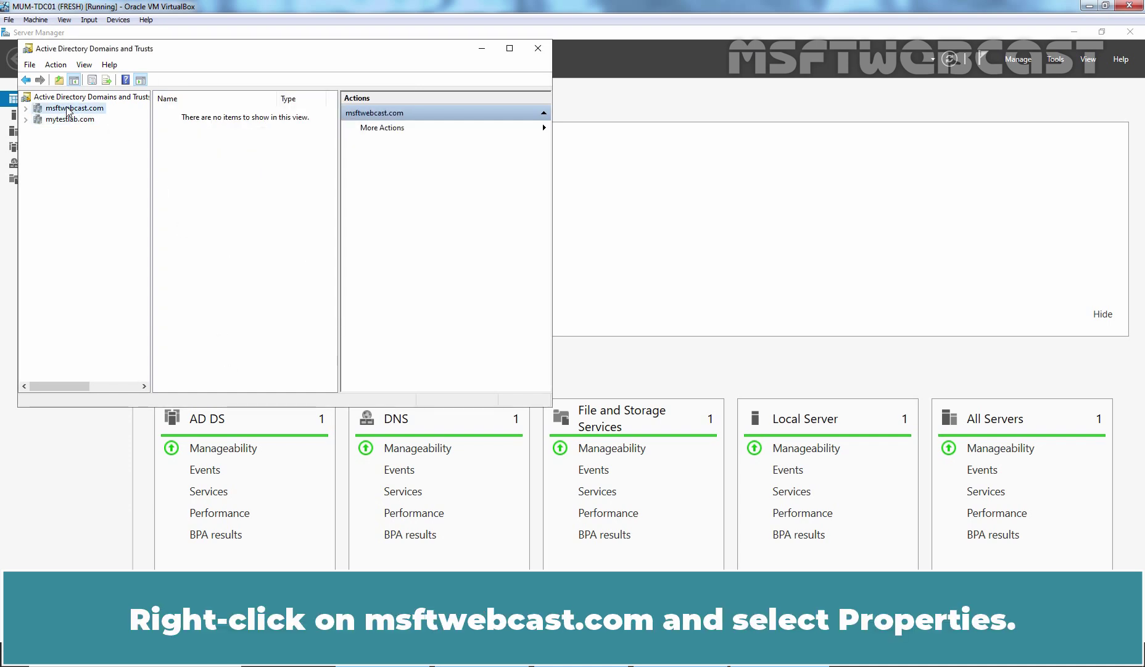
right_click(68, 109)
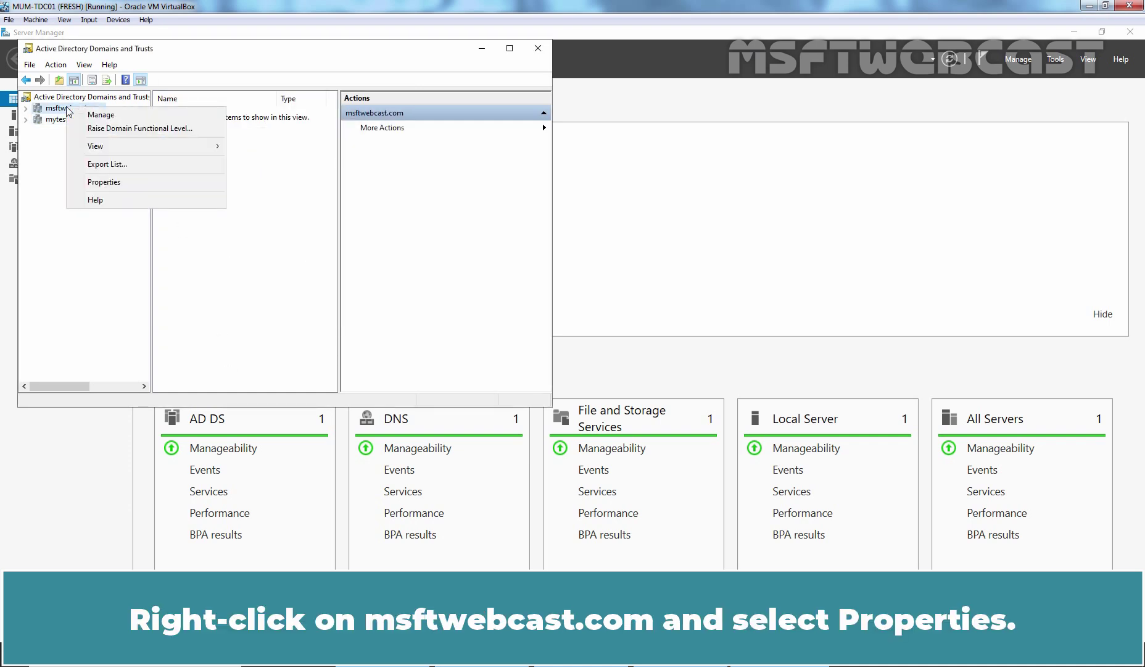
click(123, 181)
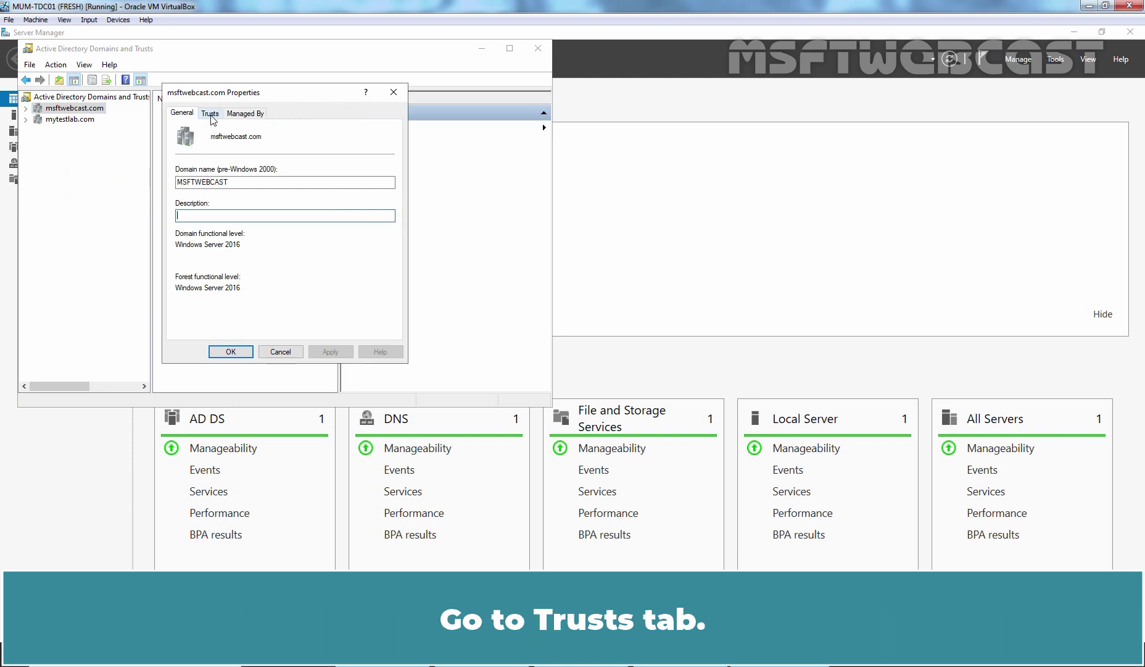
click(210, 113)
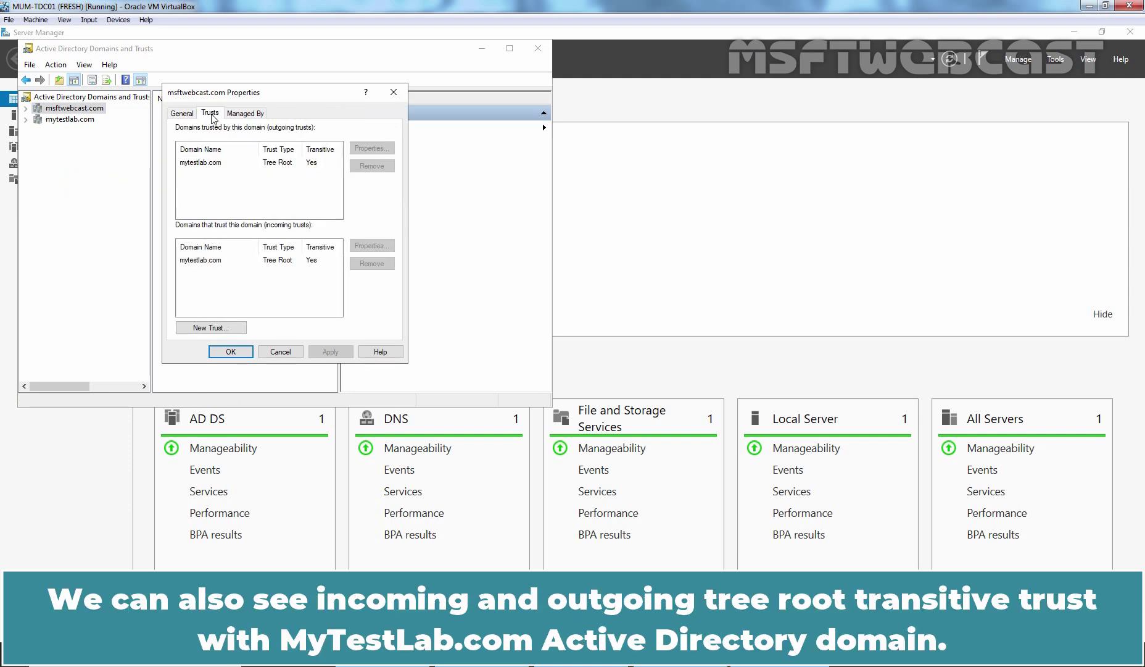